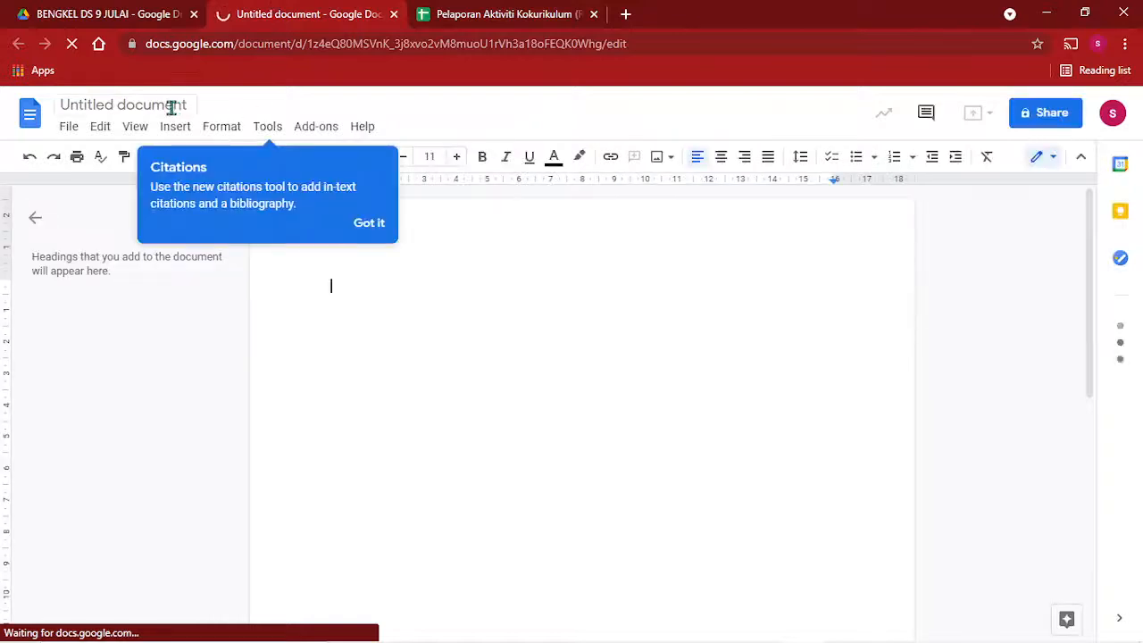
Name the new document "Pelaporan Aktiviti Kokurikulum (Responses)", dismiss the citations tip and hide the document outline.
click(166, 106)
right_click(153, 107)
click(200, 189)
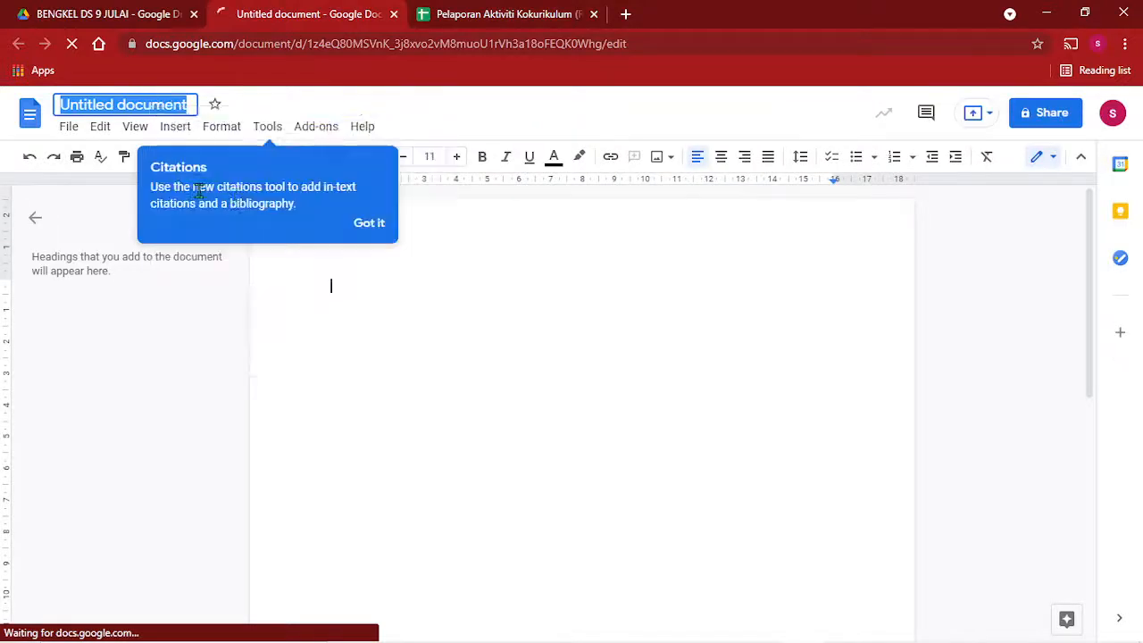
key(Return)
click(375, 224)
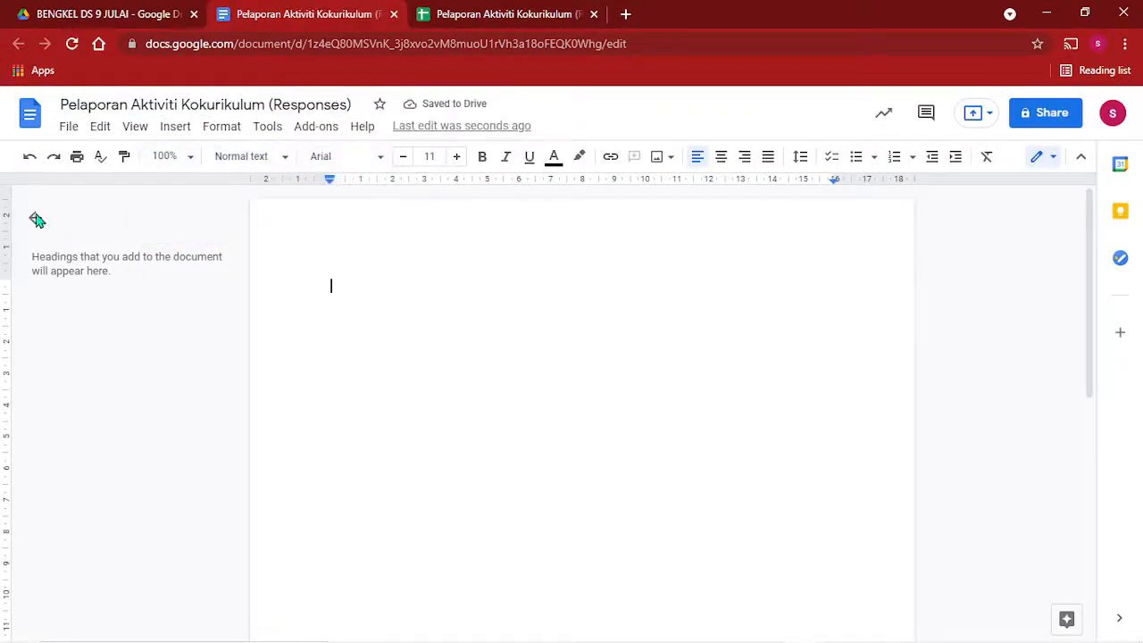
click(35, 218)
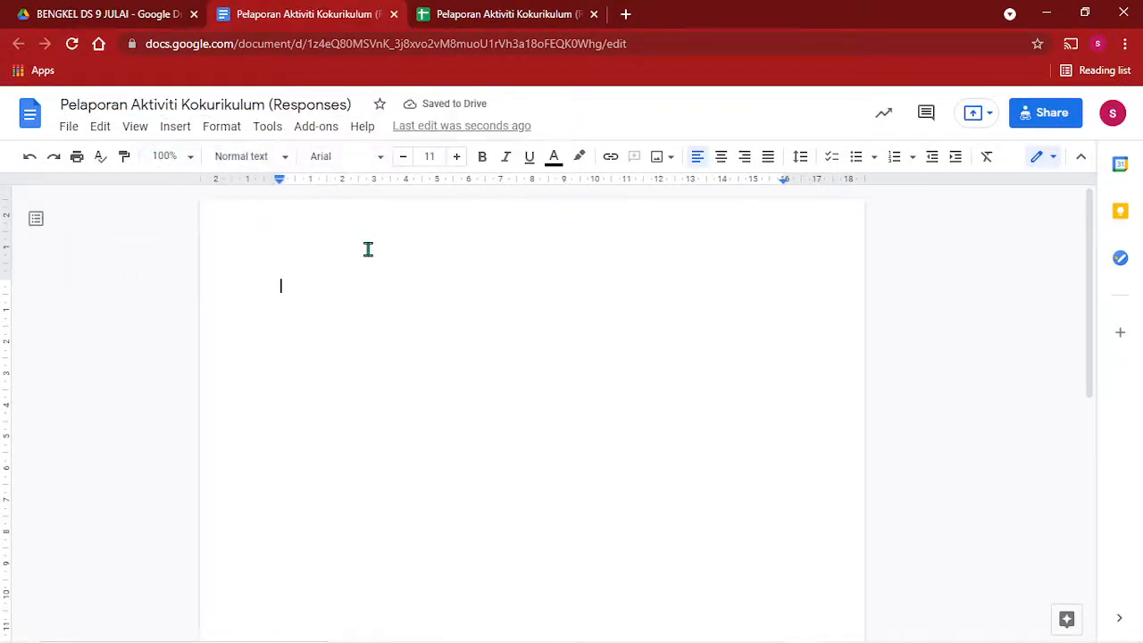
Open Template DS from the BENGKEL DS 9 JULAI Drive folder and compare its placeholders with the response sheet's column headers.
click(455, 16)
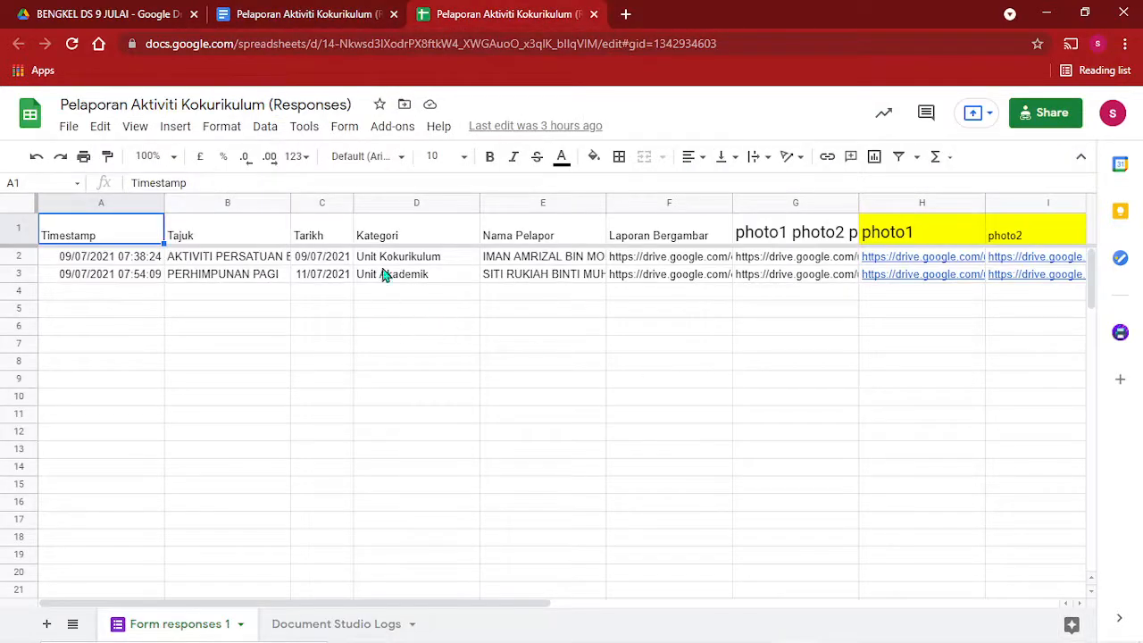
click(132, 8)
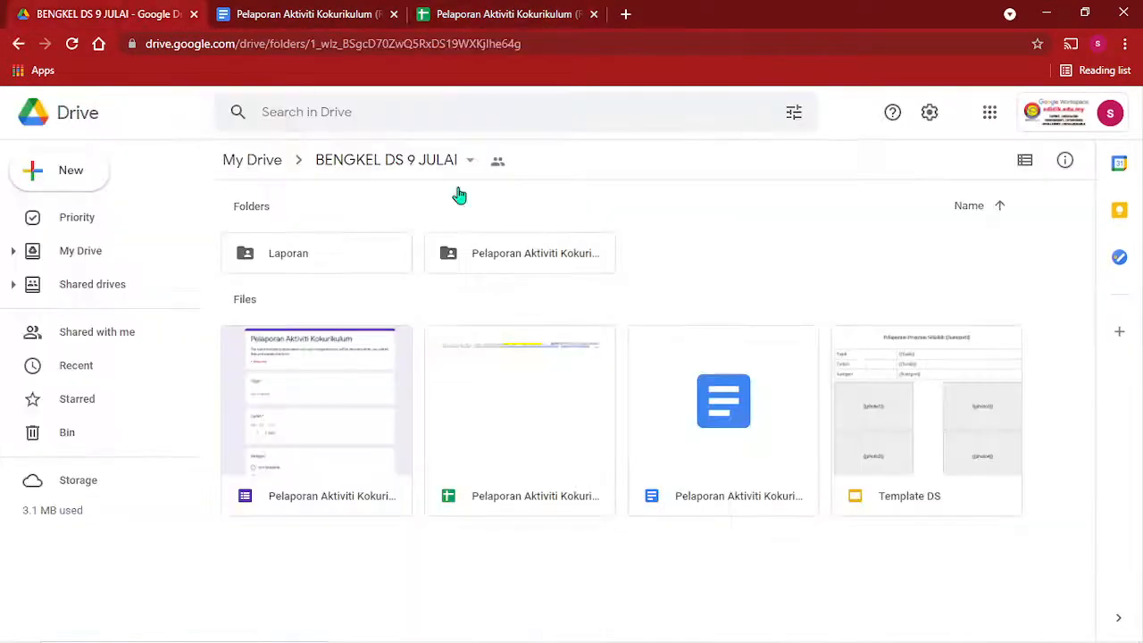
double_click(890, 438)
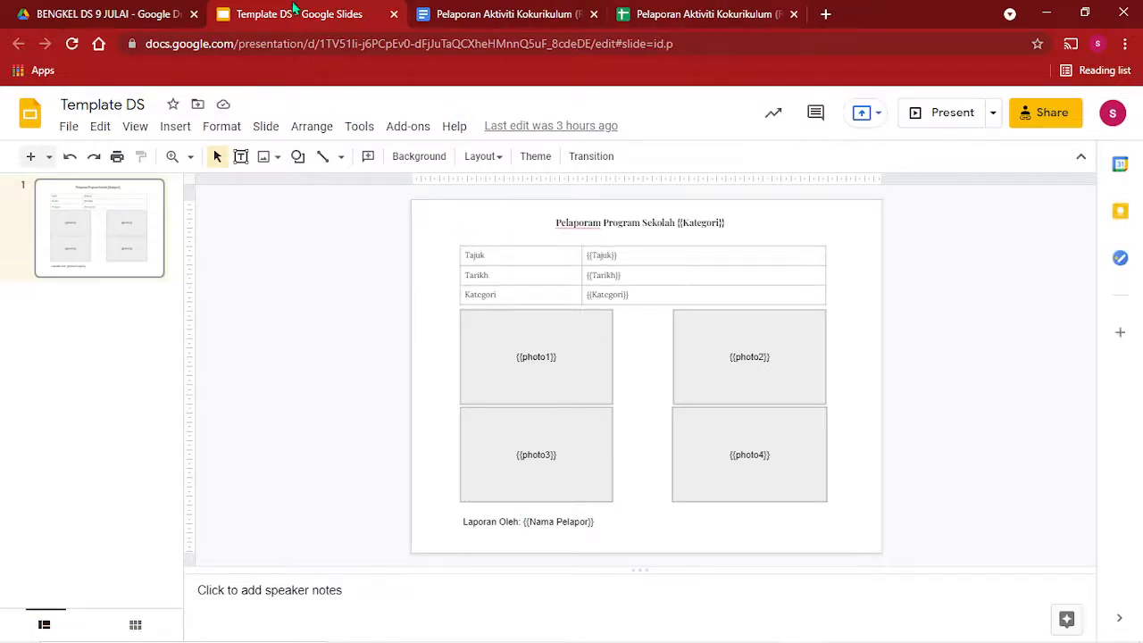
click(660, 11)
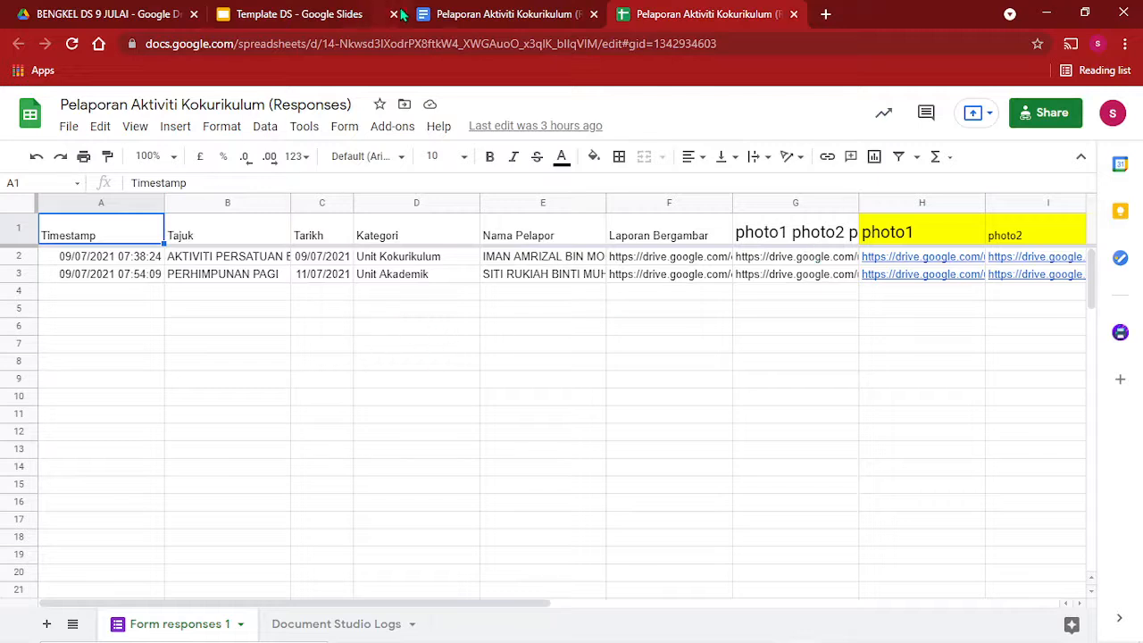
click(464, 15)
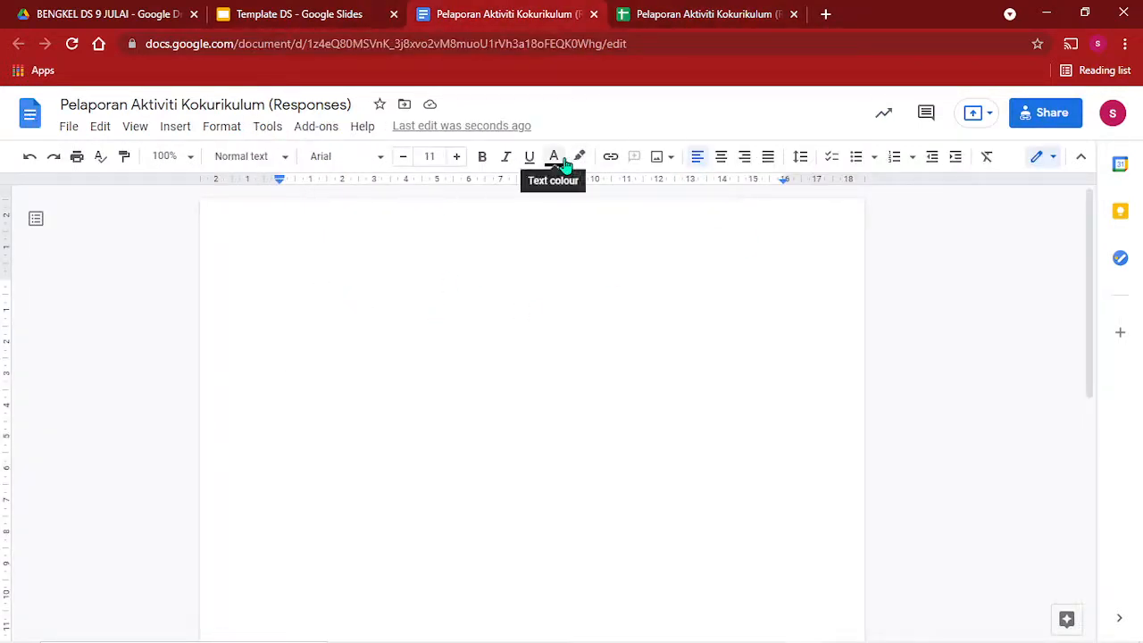
Write the heading "Pelaporan Program/ Aktiviti <<Kategori>>" in the document, copying the Kategori field name from the response sheet without formatting.
text(Pelaporan Program/ Aktiviti <<)
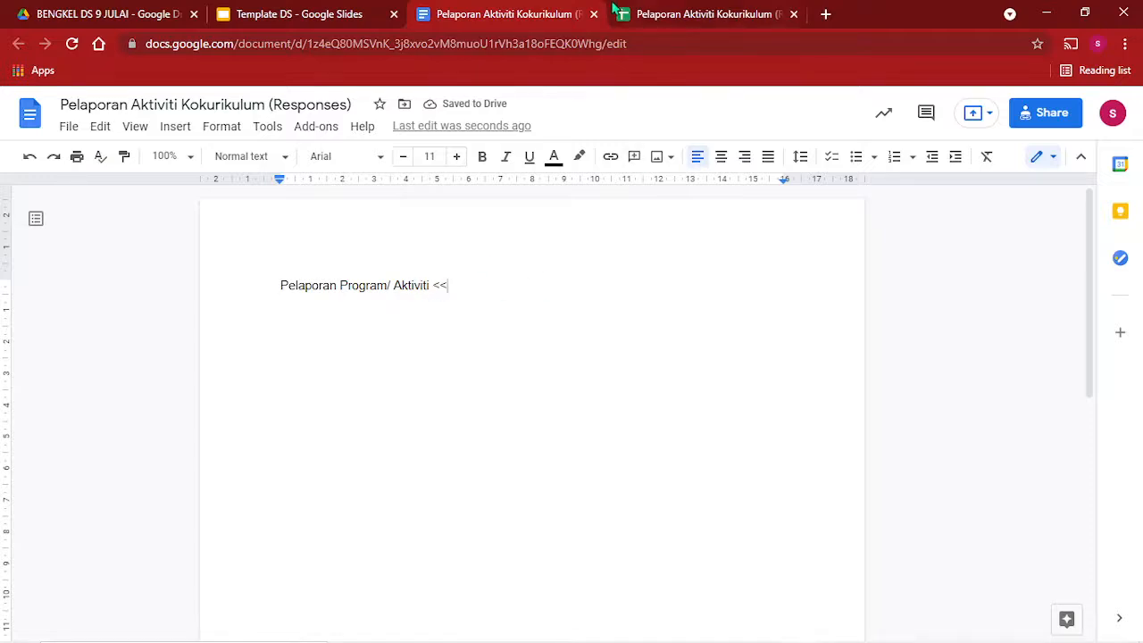
click(663, 12)
click(493, 313)
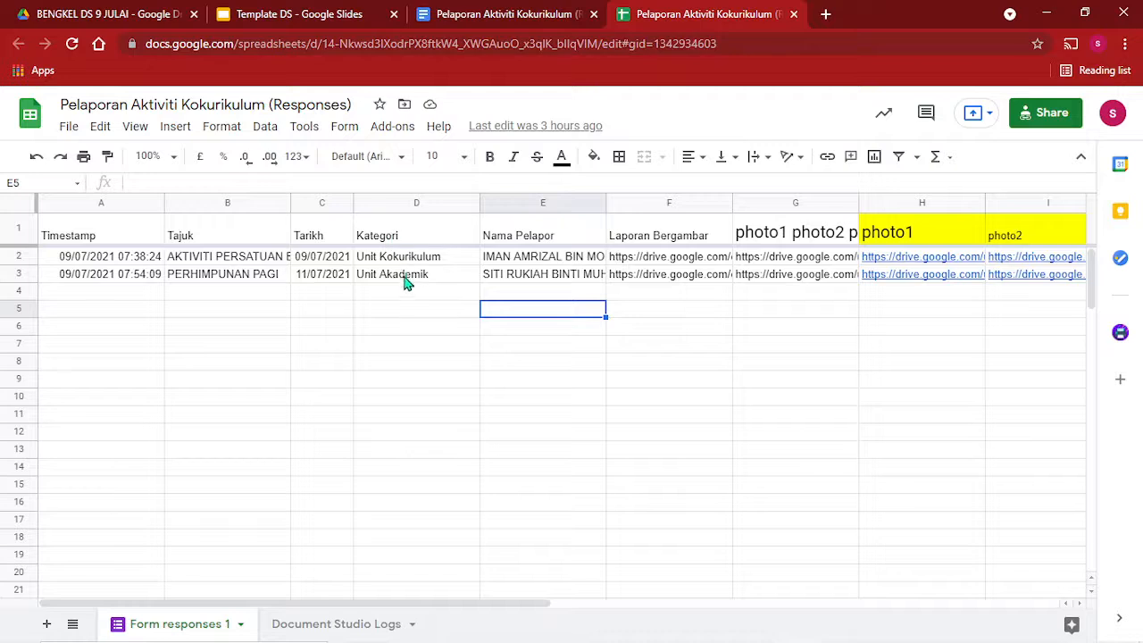
click(403, 239)
right_click(404, 239)
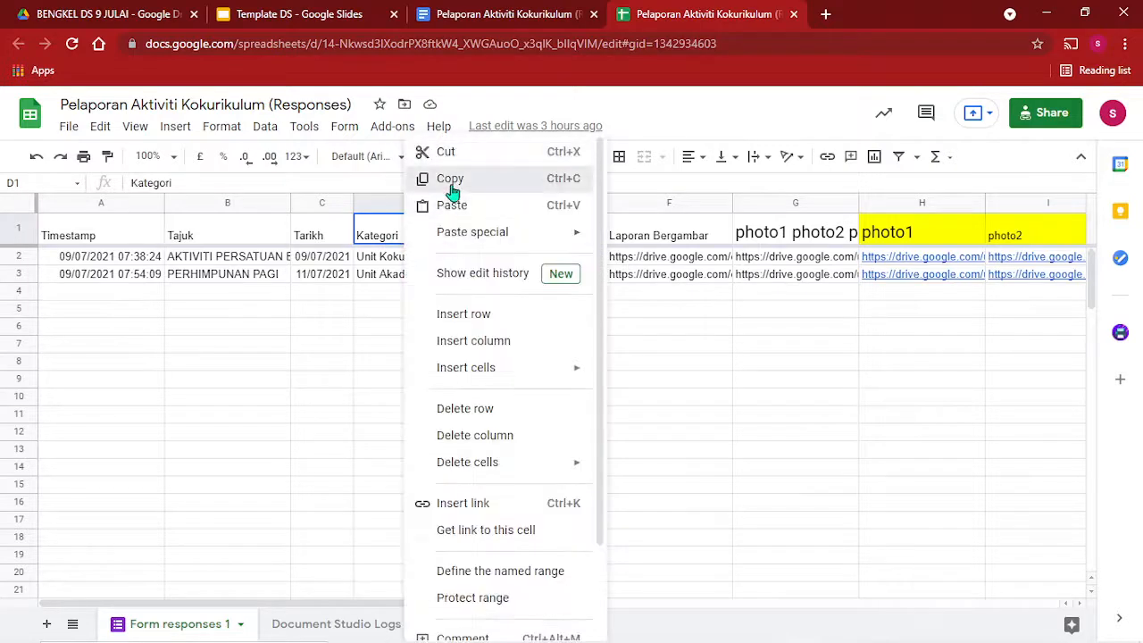
click(455, 176)
click(516, 20)
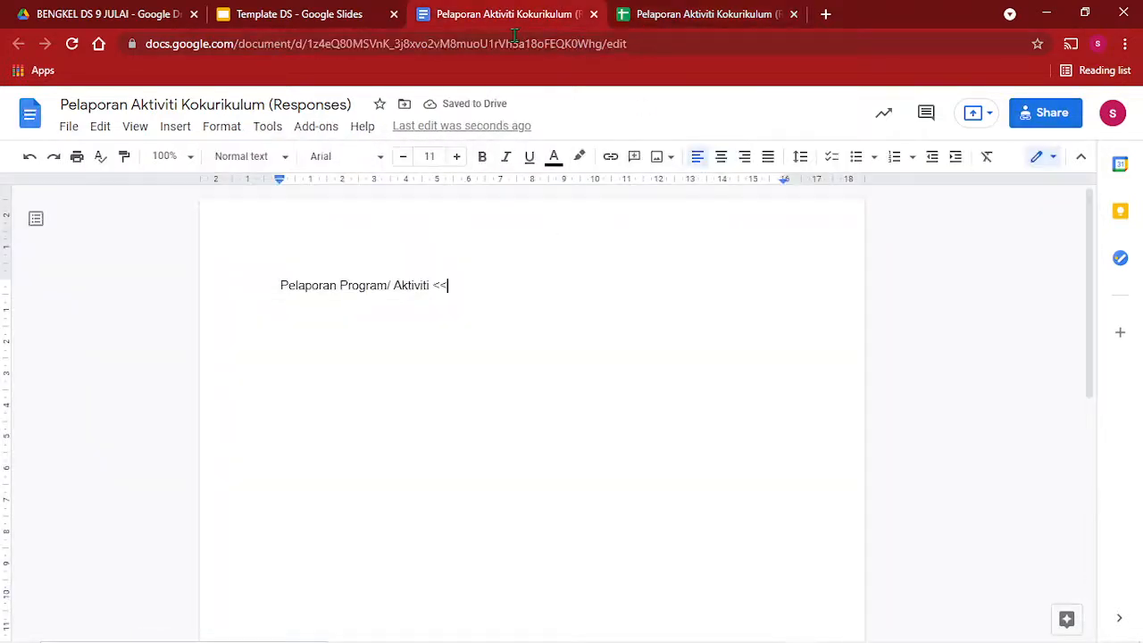
right_click(462, 284)
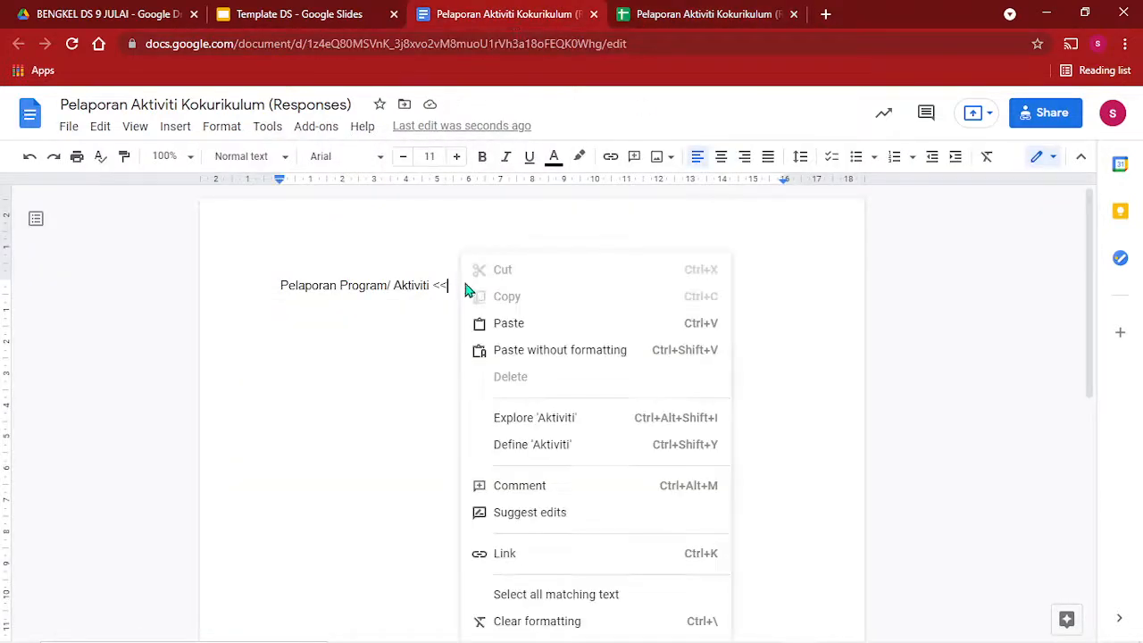
click(561, 351)
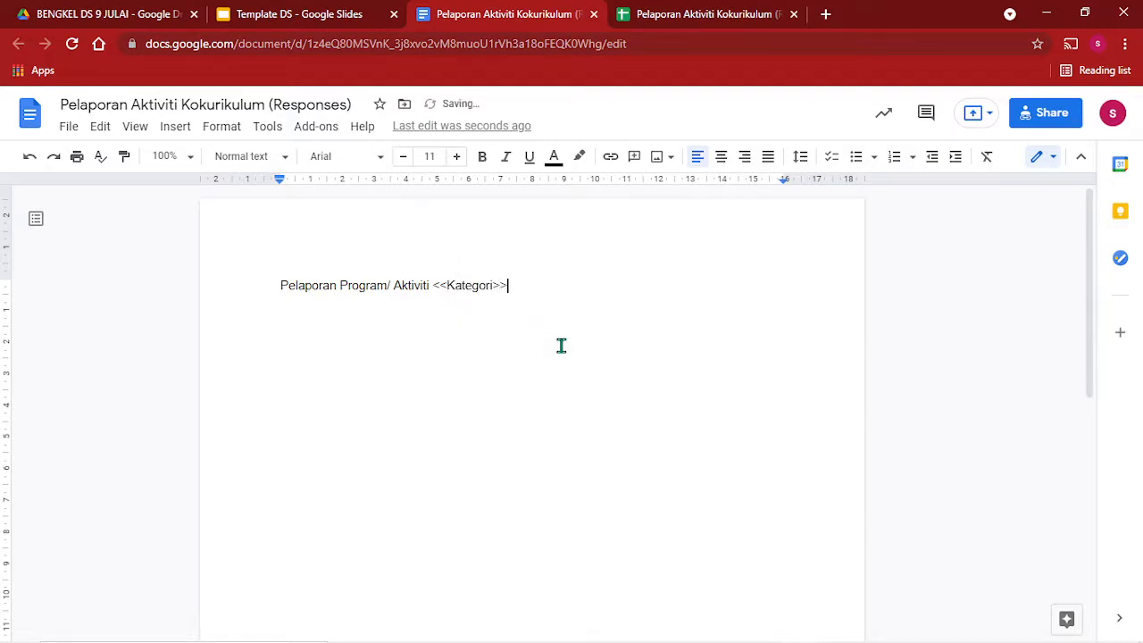
Insert a table with two columns and three rows below the heading.
click(176, 128)
mouse_move(199, 186)
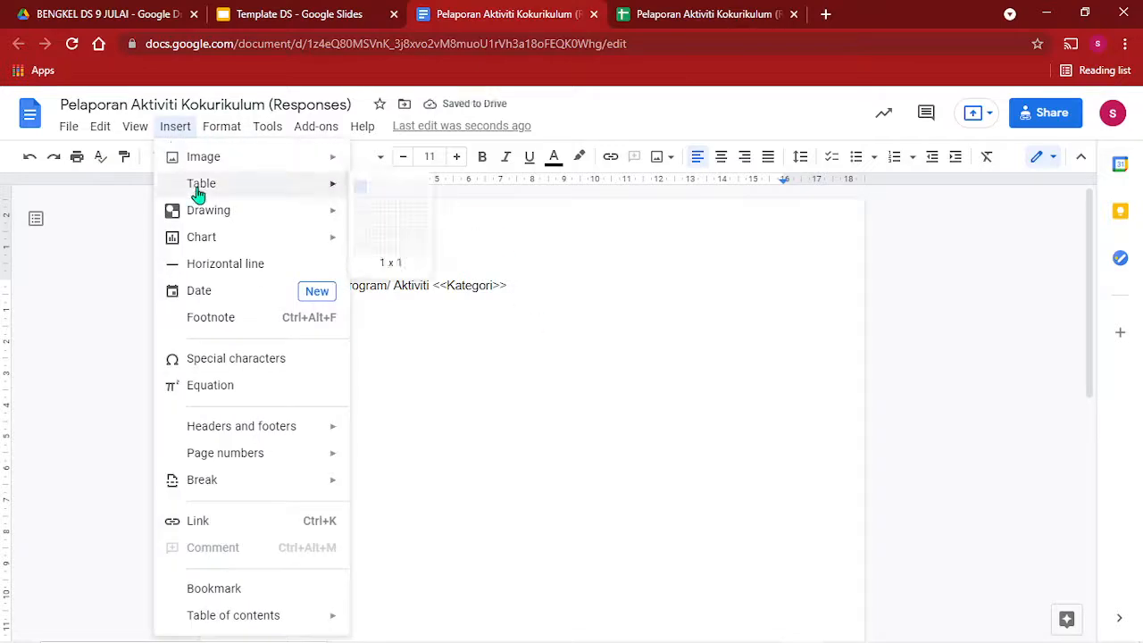
click(374, 222)
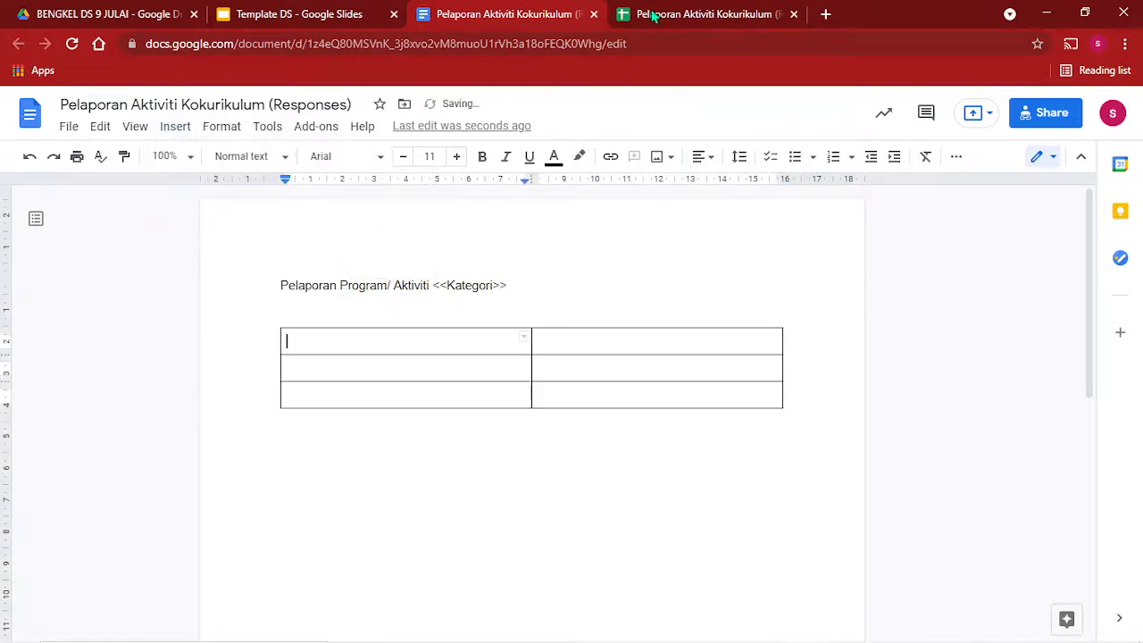
Check the field layout in Template DS, and copy the Tajuk, Tarikh and Kategori headers from the response sheet.
click(294, 14)
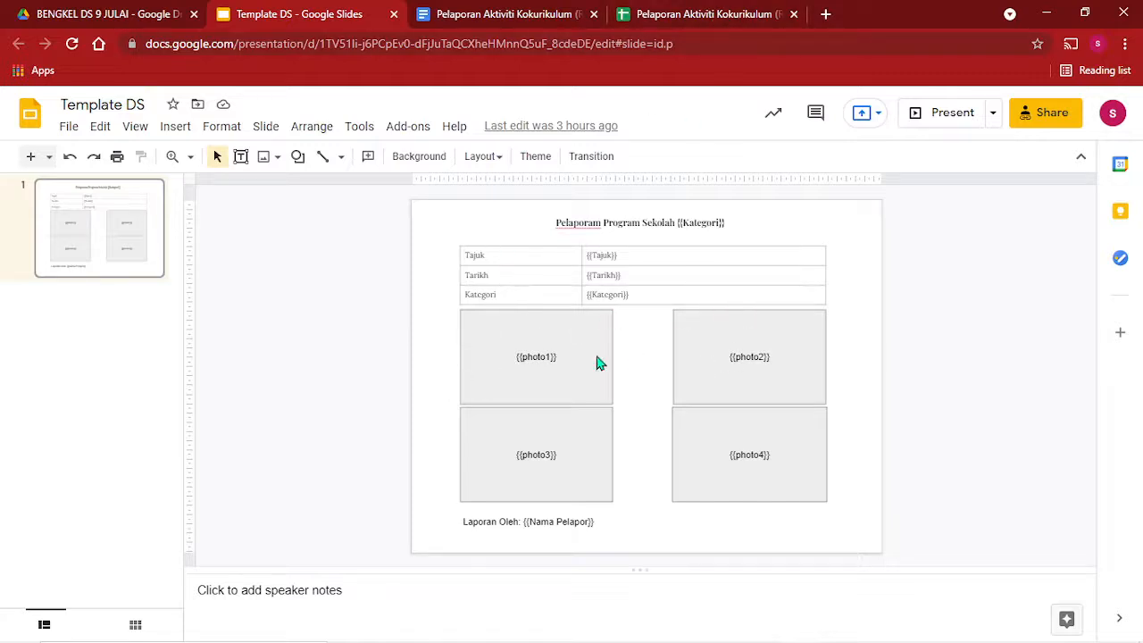
click(658, 11)
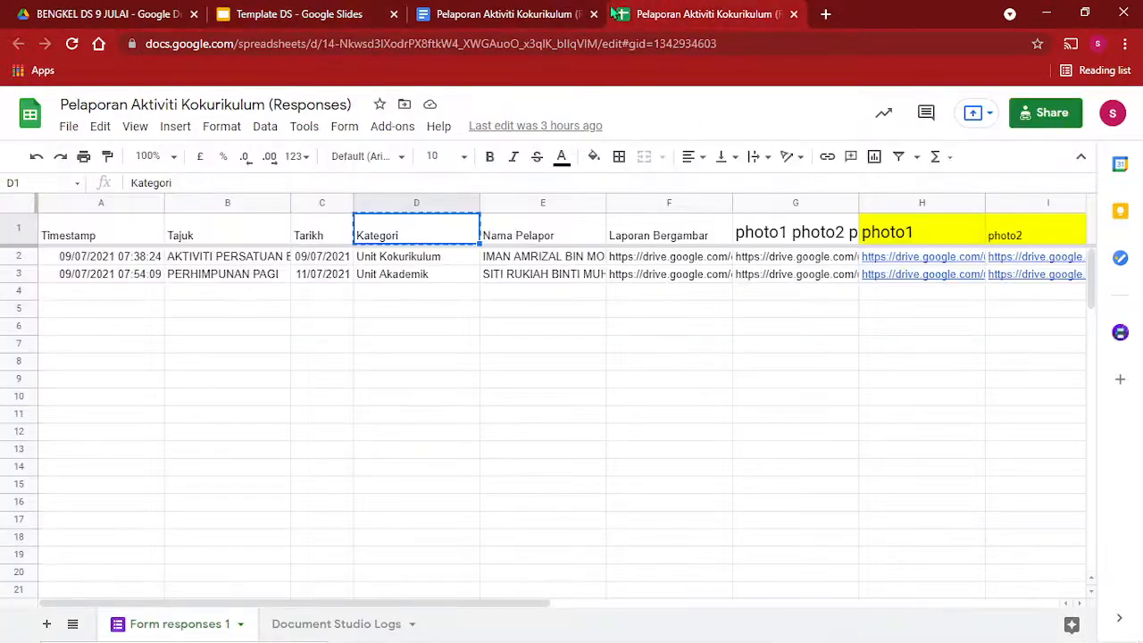
click(502, 12)
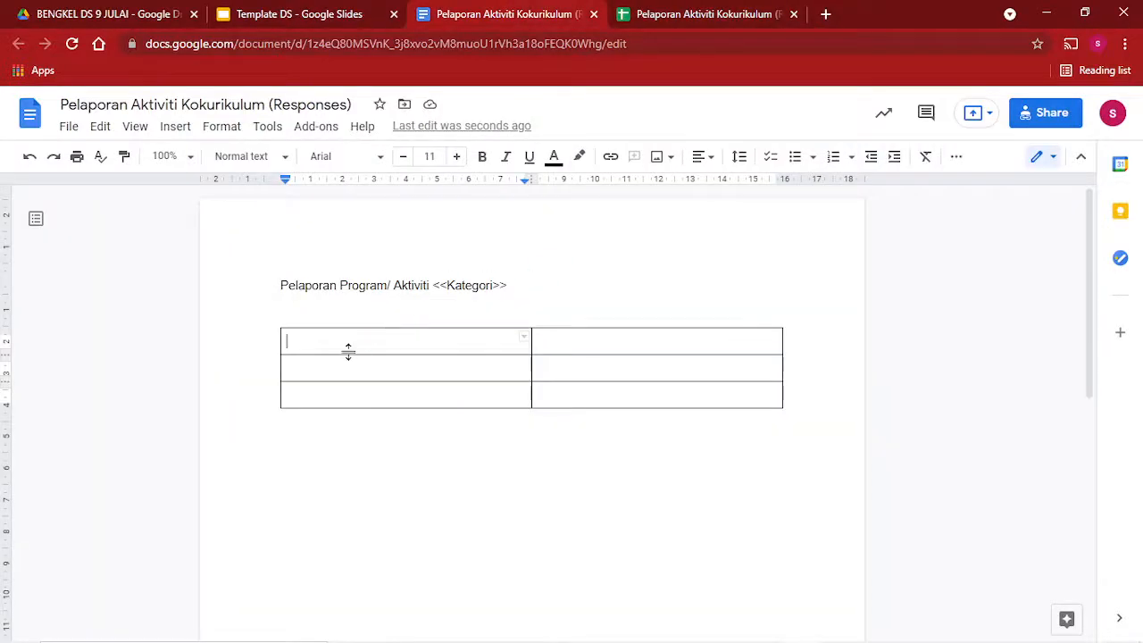
click(677, 20)
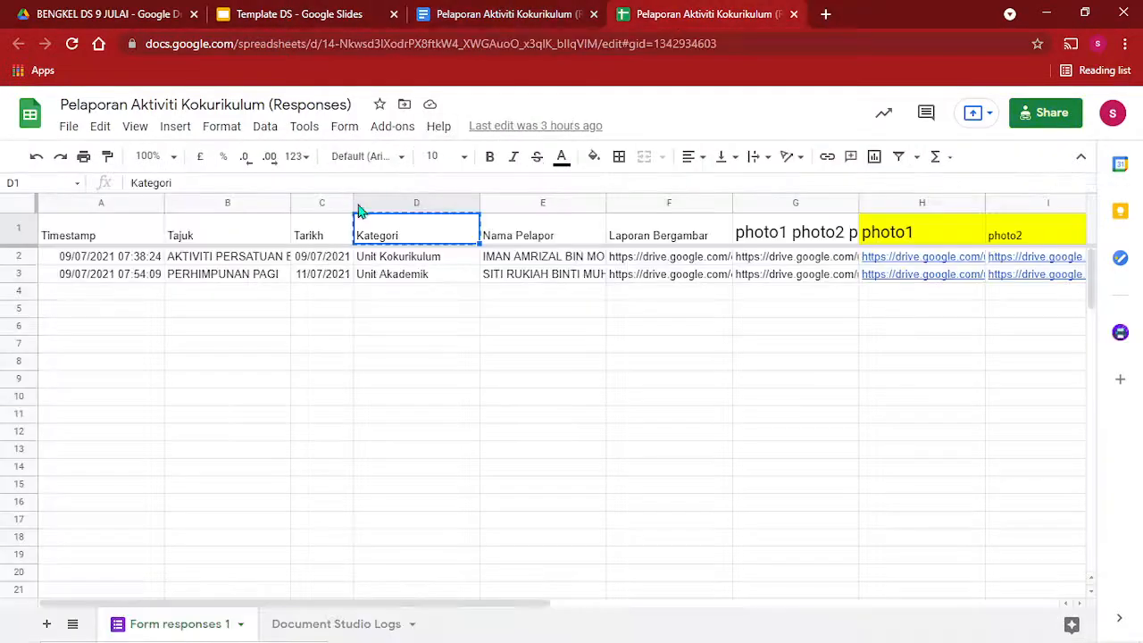
click(233, 246)
right_click(233, 240)
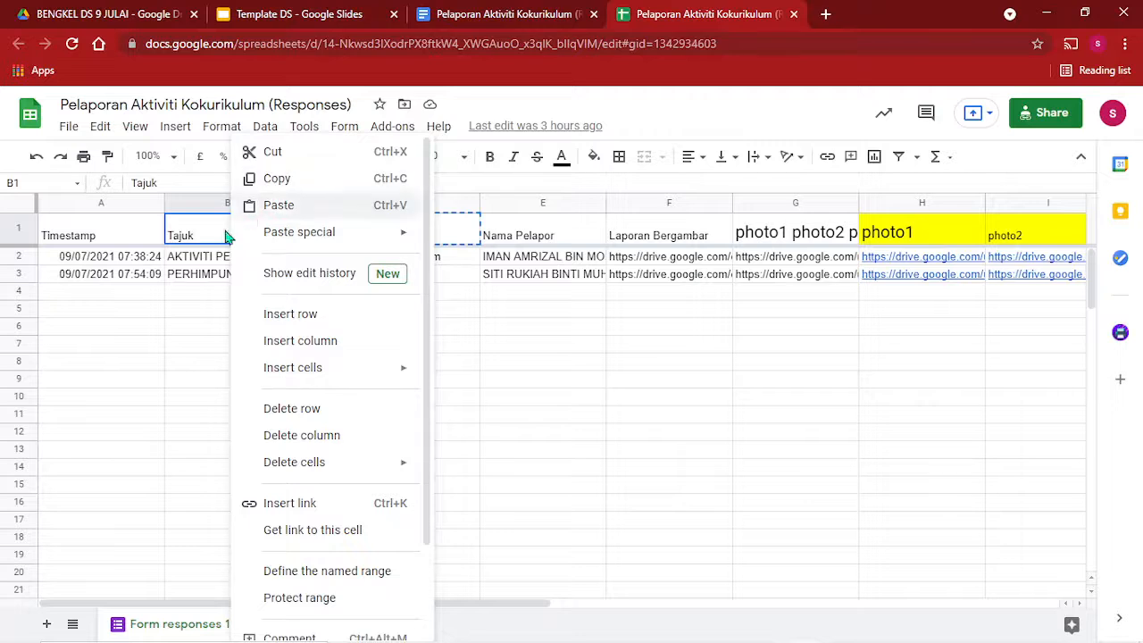
click(171, 318)
drag(207, 236, 361, 232)
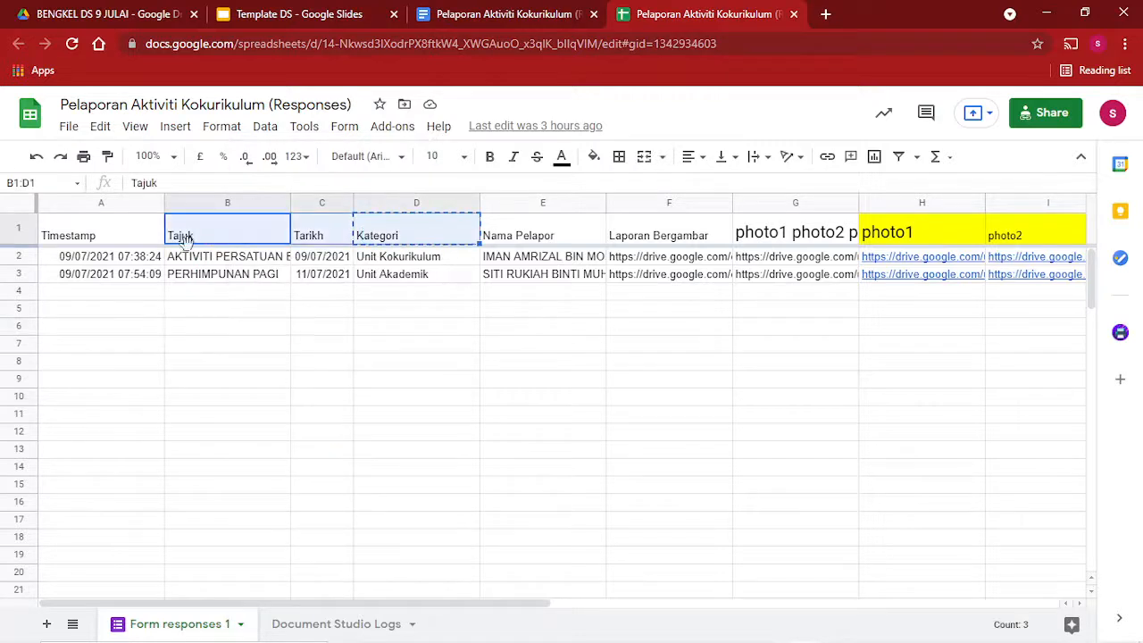
right_click(319, 242)
click(371, 179)
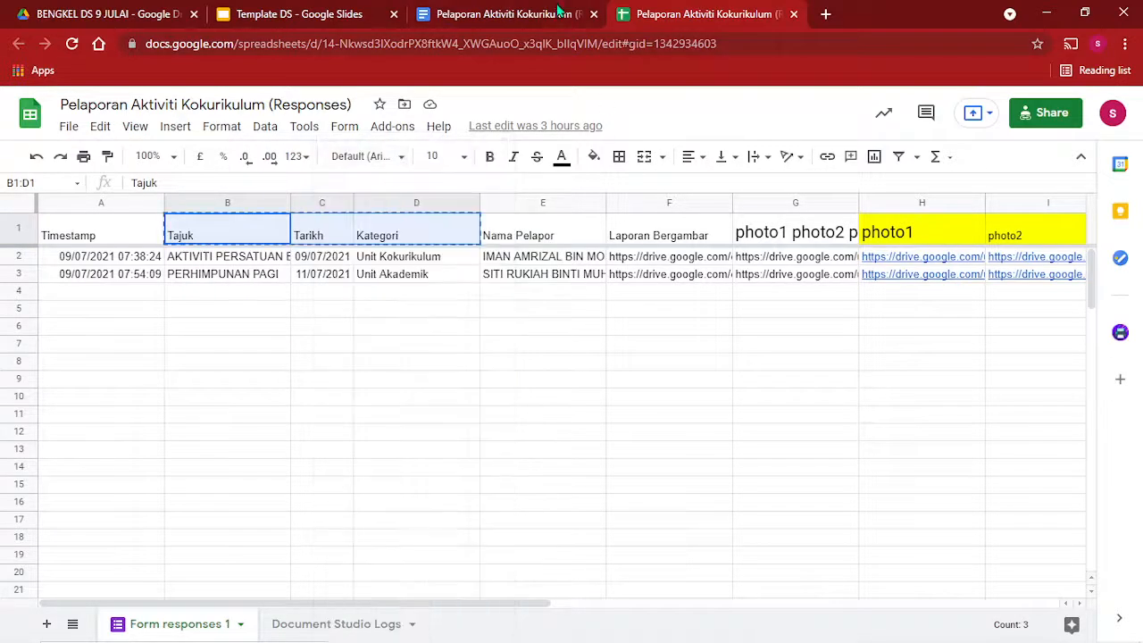
Paste the copied headers without formatting into the first cell of the document's table.
click(526, 11)
click(383, 347)
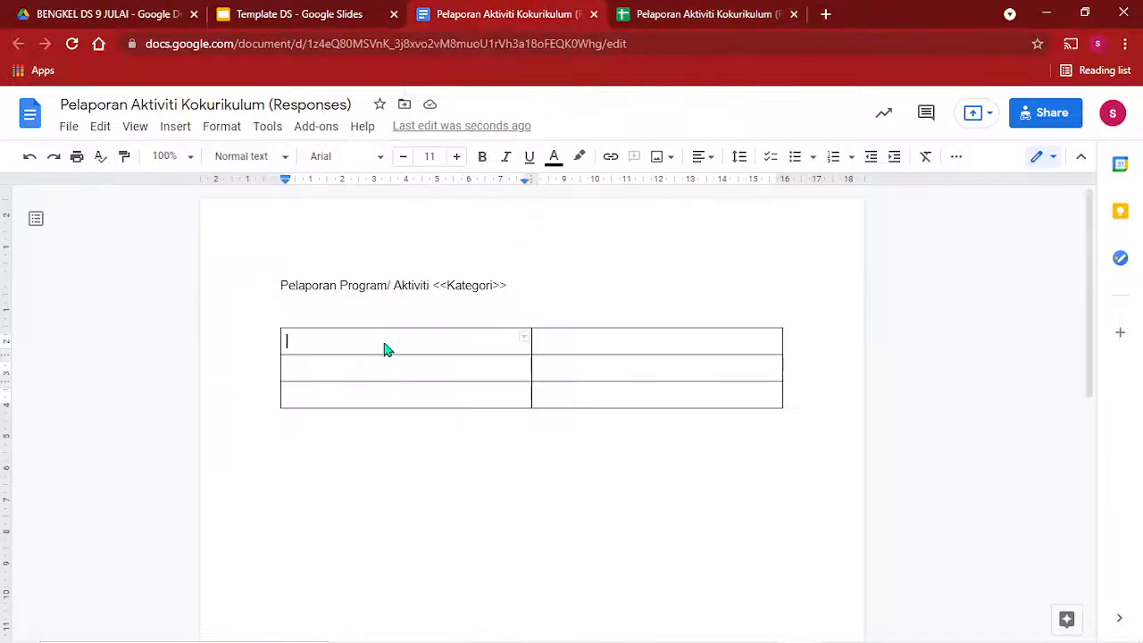
right_click(386, 348)
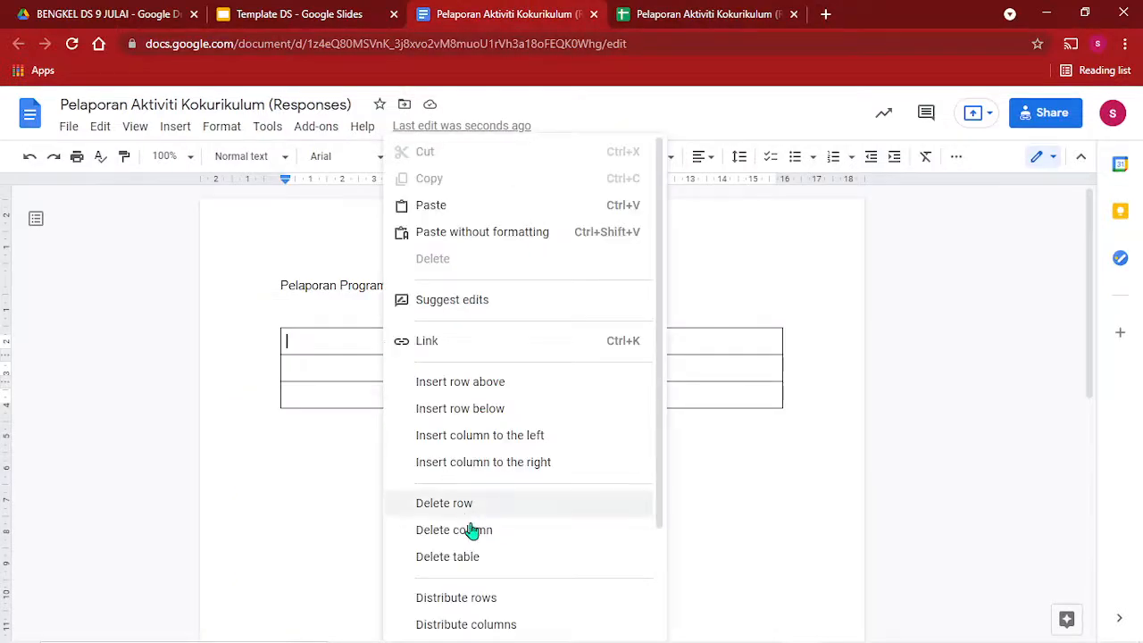
scroll(472, 530, down, 3)
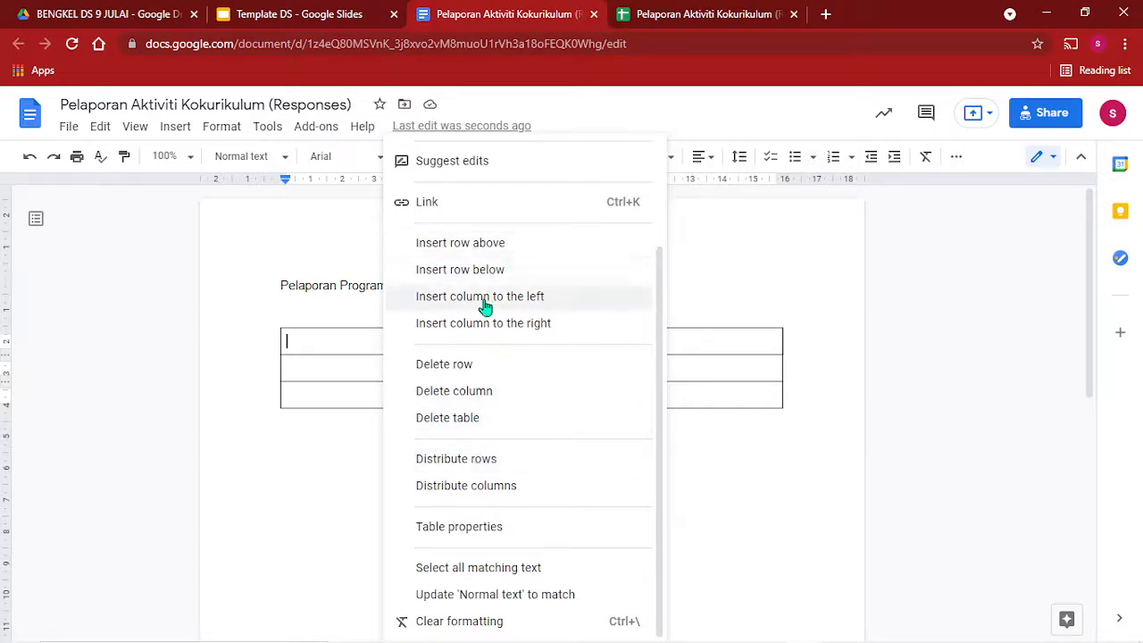
scroll(449, 309, up, 3)
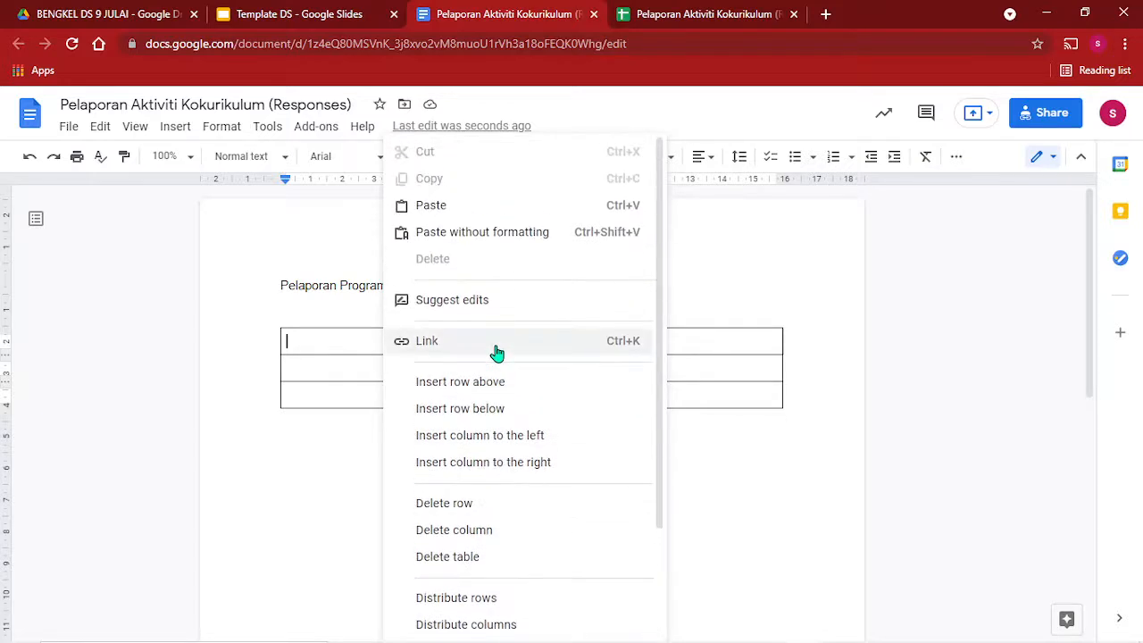
click(467, 233)
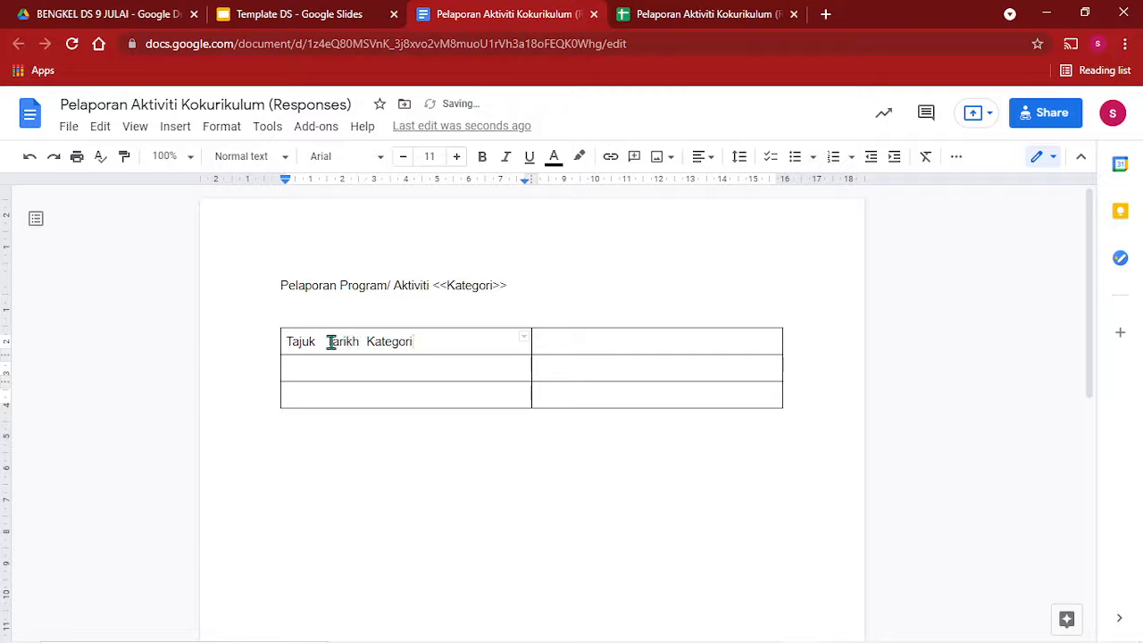
Move Tarikh to the second row and Kategori to the third row of the table's first column, removing extra blank lines.
drag(329, 341, 419, 342)
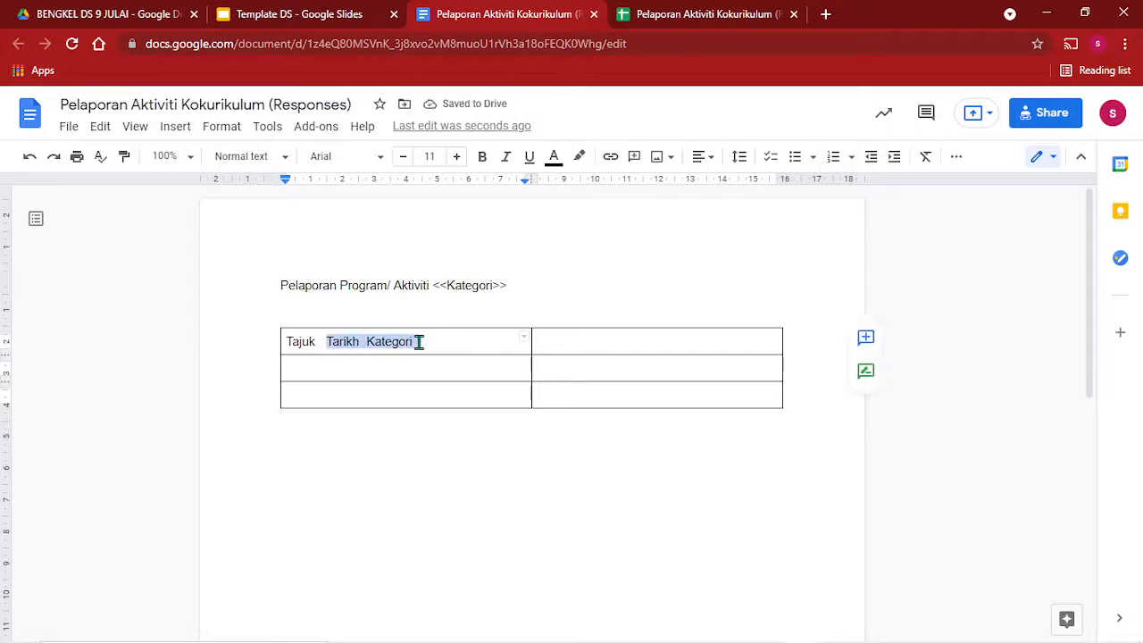
key(ctrl+x)
click(365, 370)
key(ctrl+v)
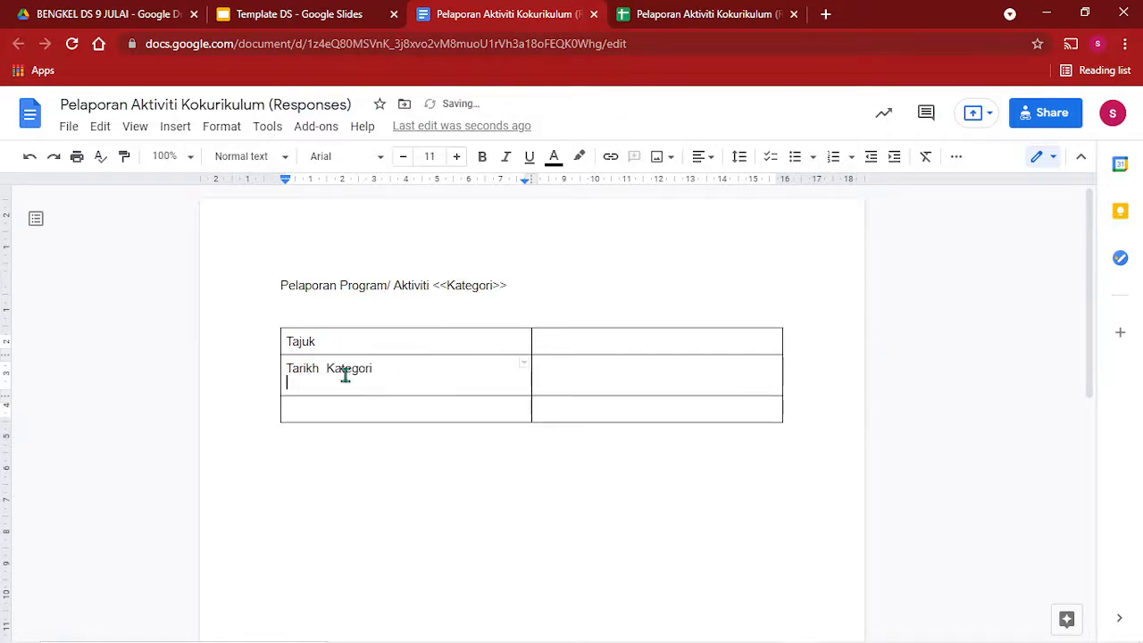
drag(327, 371, 390, 371)
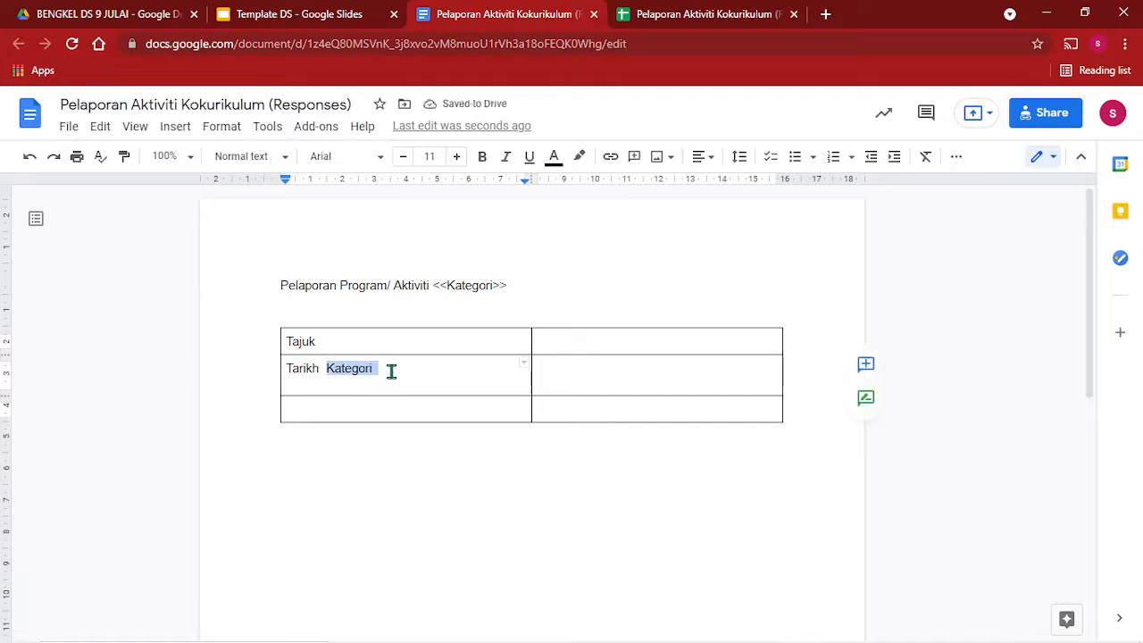
key(ctrl+x)
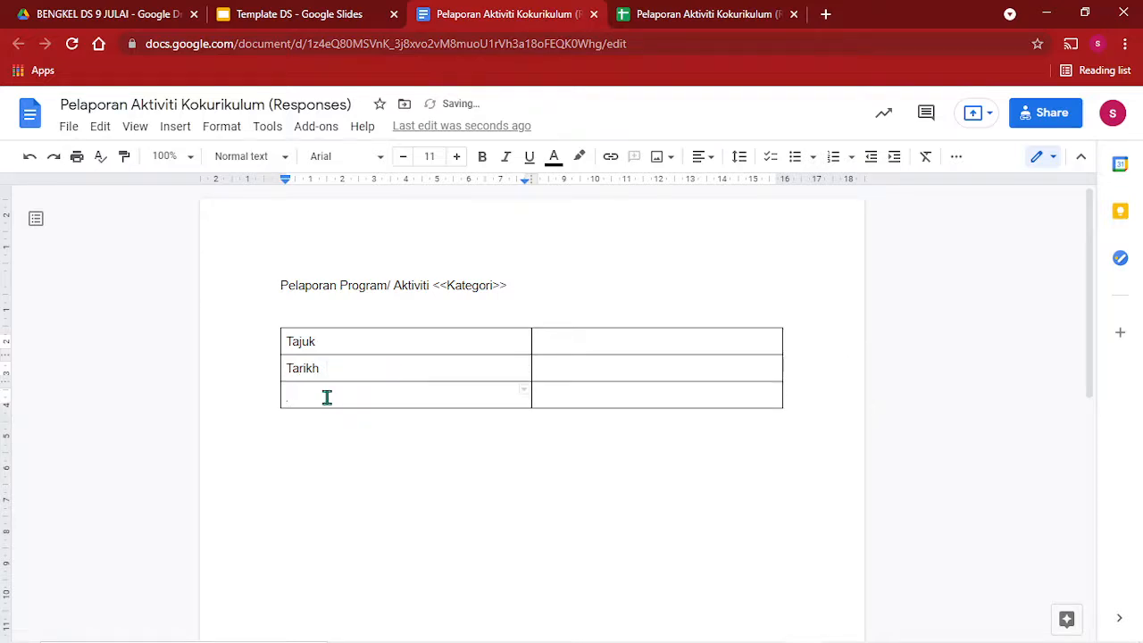
click(327, 397)
key(ctrl+v)
key(Delete)
Enter the placeholder <<Tajuk>> in the cell beside Tajuk, reusing the label's text.
drag(323, 340, 281, 337)
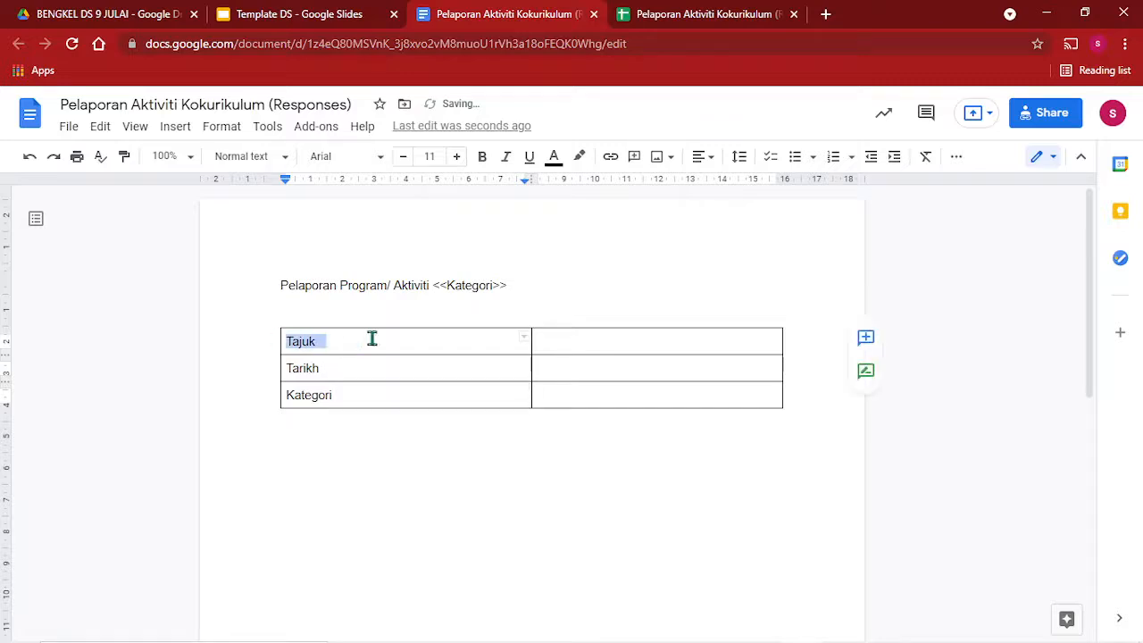
click(590, 334)
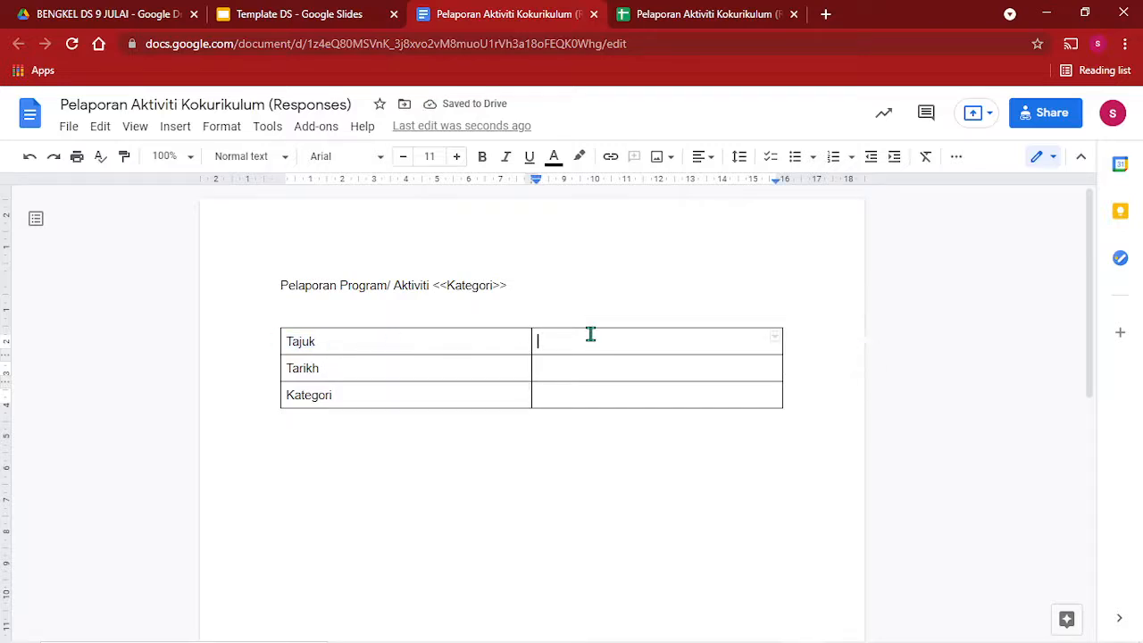
text(<<)
key(ctrl+v)
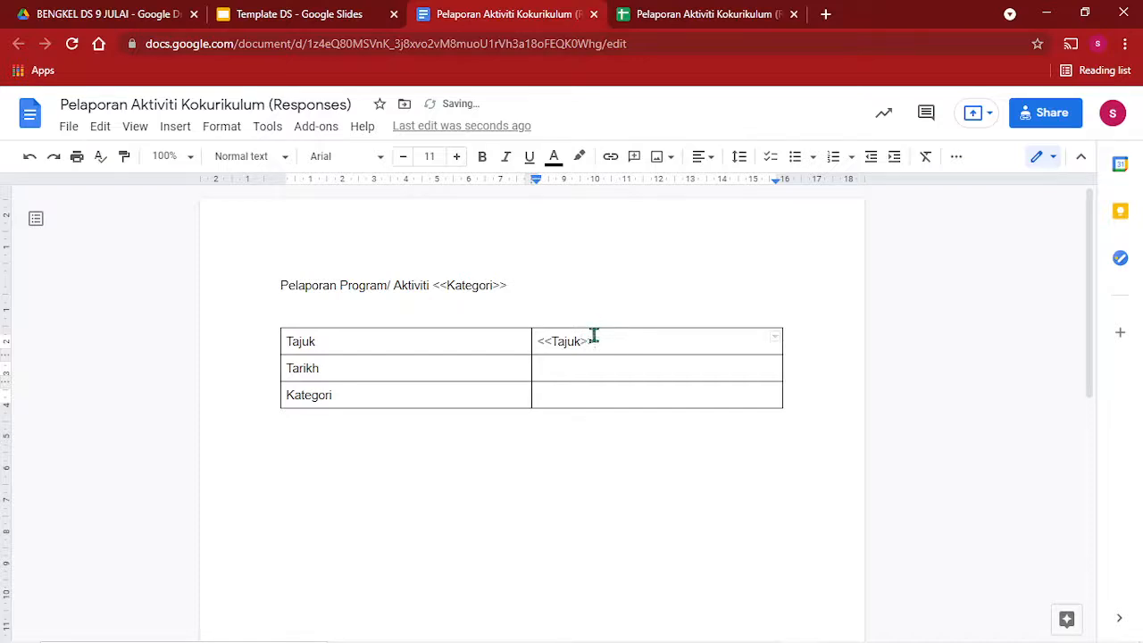
Copy the <<Tajuk>> placeholder into the empty cells beside Tarikh and Kategori.
drag(531, 340, 561, 401)
click(611, 341)
key(ctrl+v)
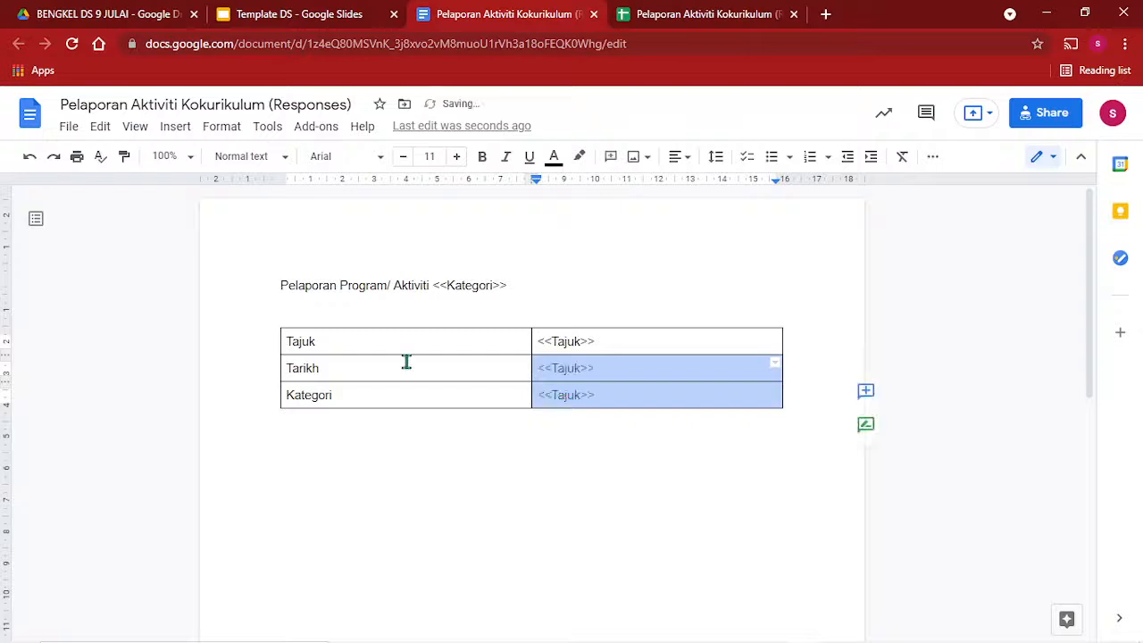
Change the placeholder beside Tarikh to <<Tarikh>>, reusing the row label's text without formatting.
click(366, 363)
drag(284, 368, 314, 375)
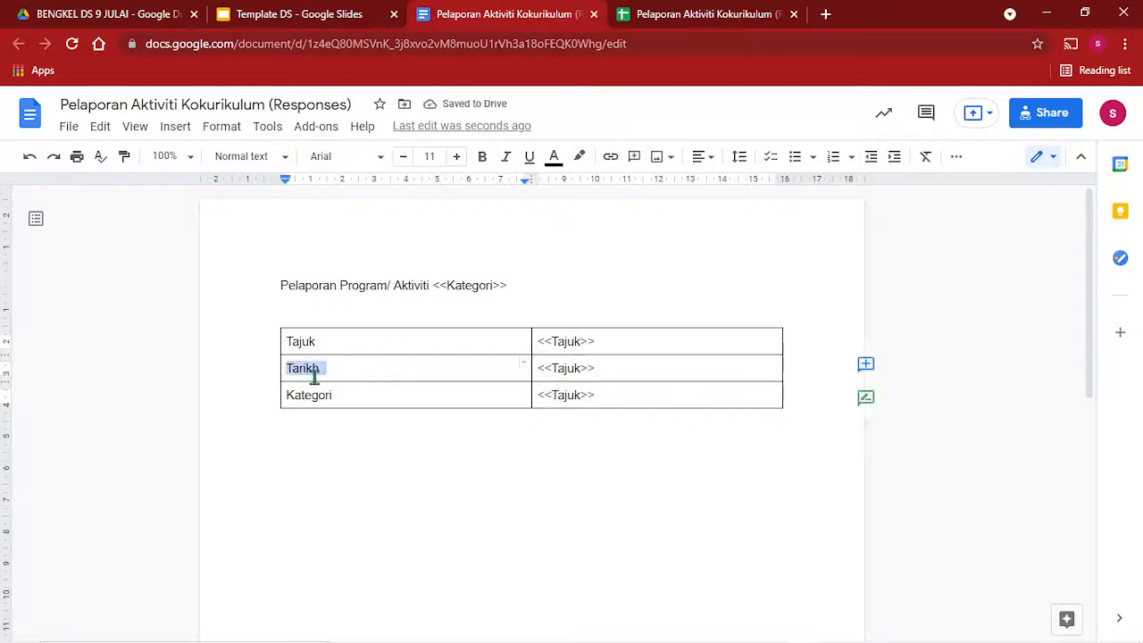
right_click(314, 377)
click(366, 183)
drag(581, 368, 556, 366)
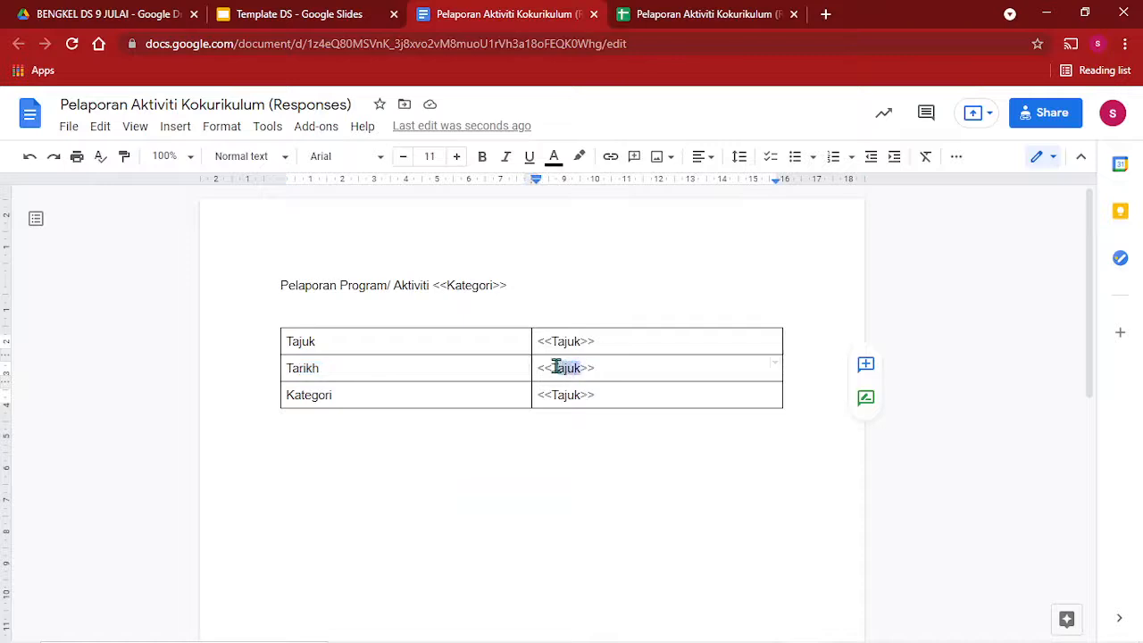
right_click(556, 365)
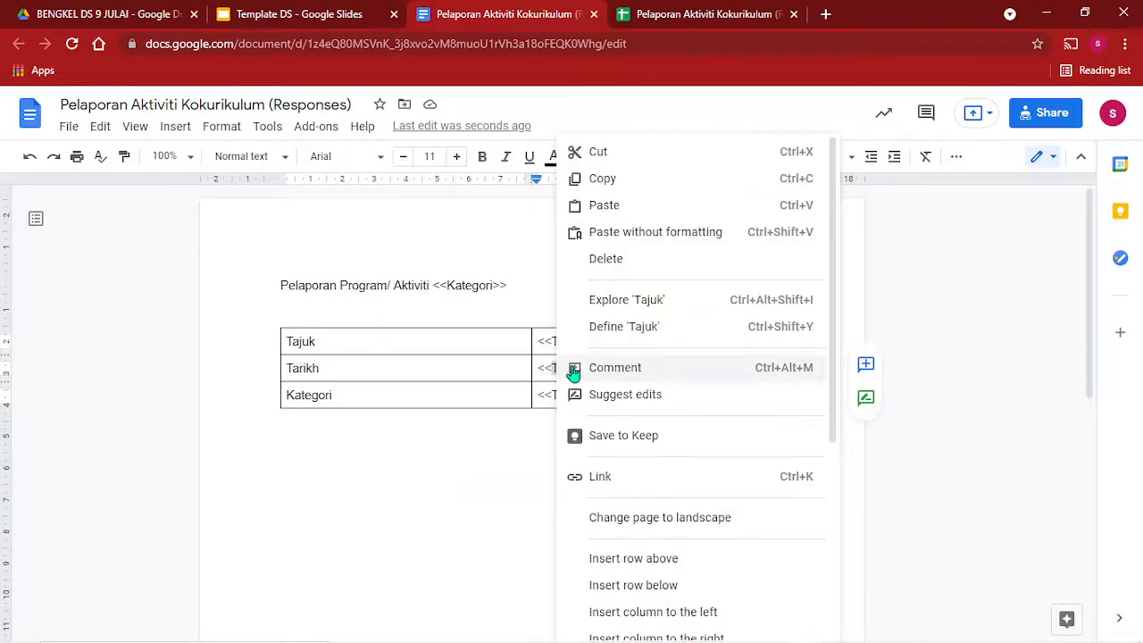
click(665, 234)
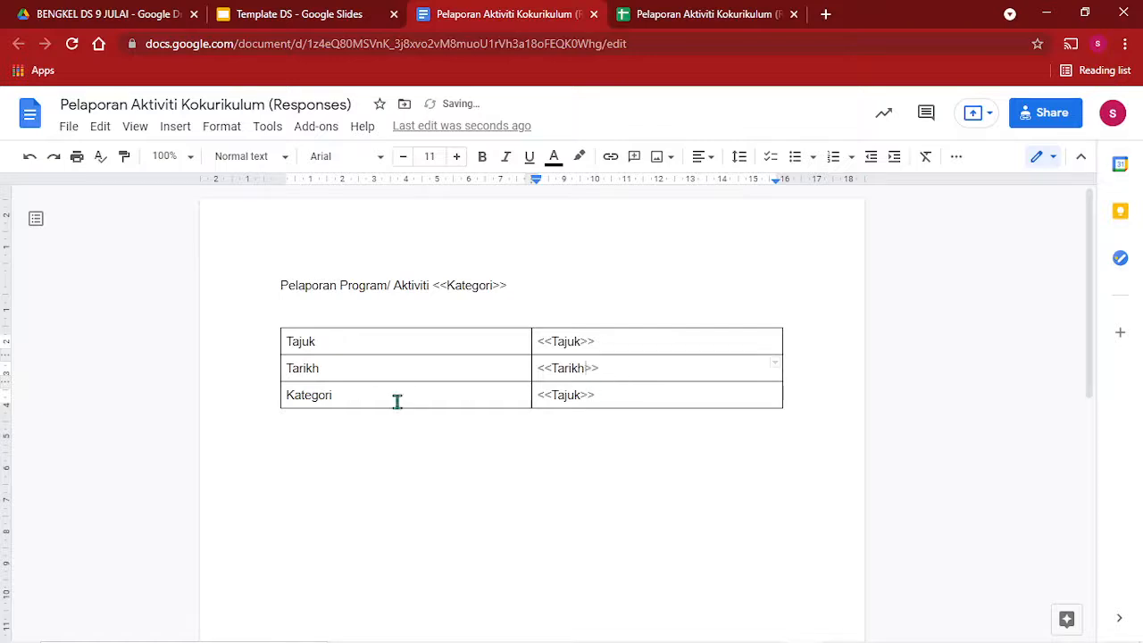
Change the placeholder beside Kategori to <<Kategori>>, reusing the row label's text without formatting.
drag(338, 398, 288, 398)
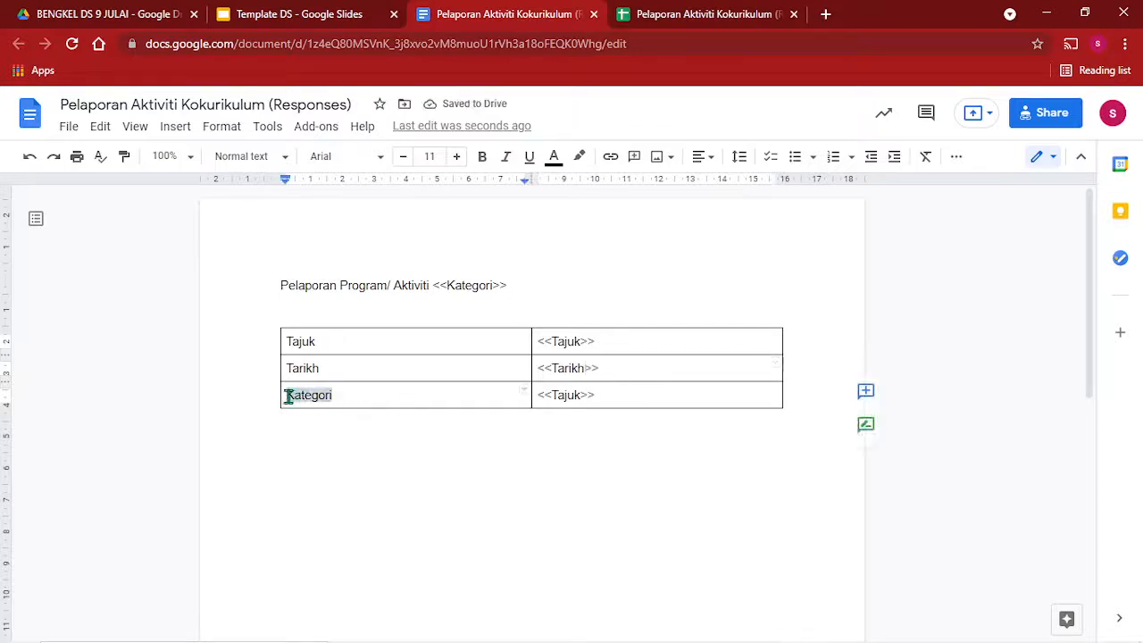
right_click(289, 397)
click(355, 178)
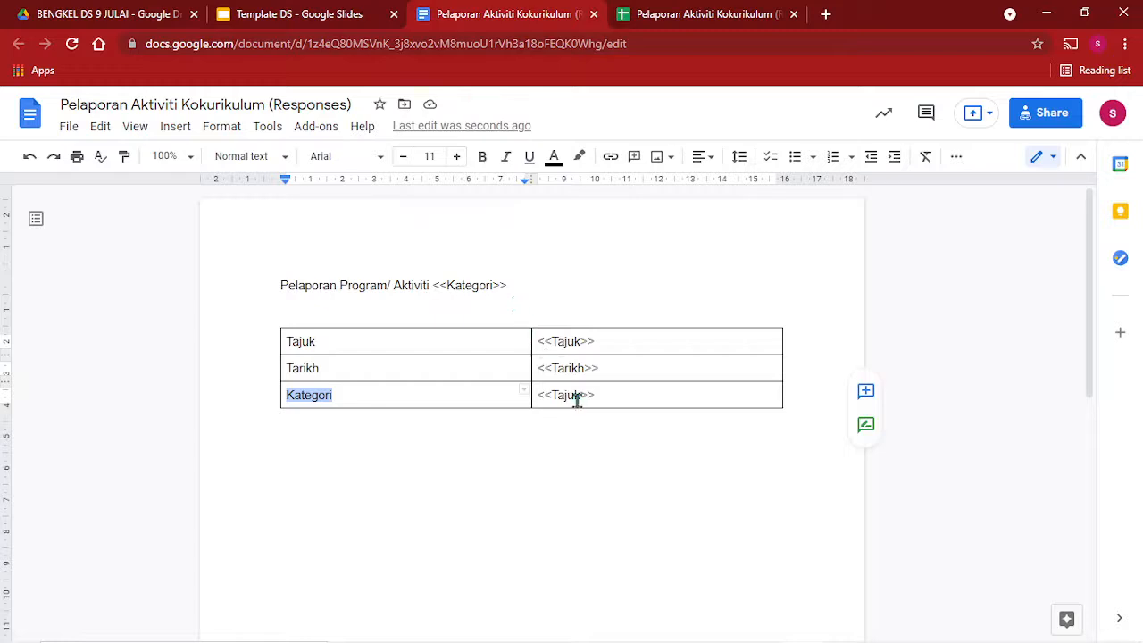
drag(580, 395, 557, 396)
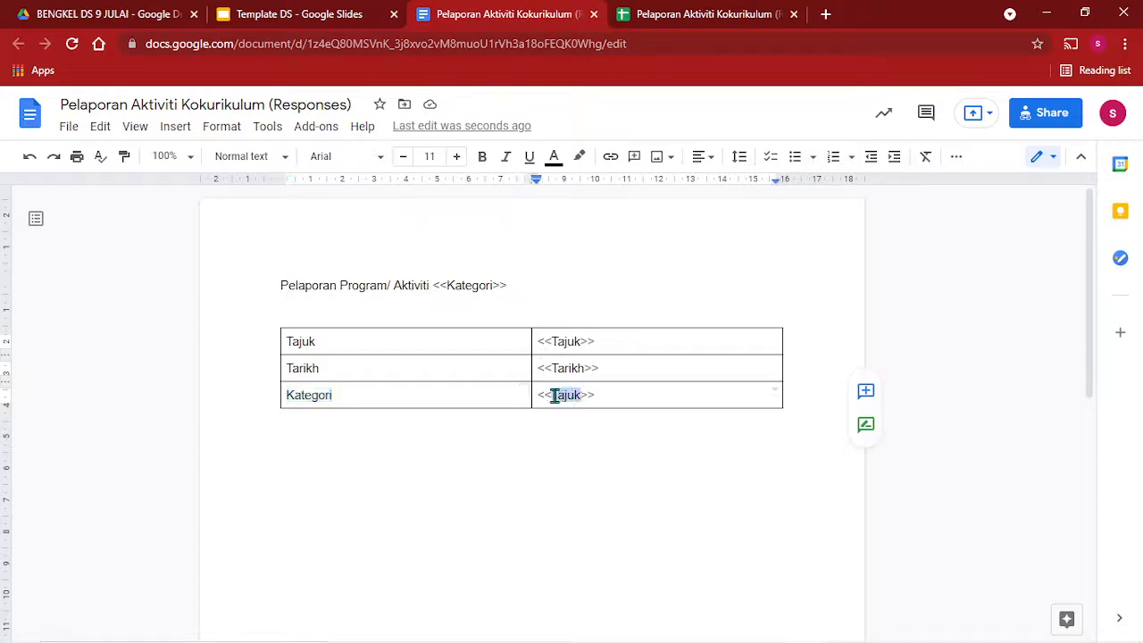
right_click(553, 396)
click(612, 230)
Insert a 2 x 2 table below the existing details table.
click(563, 434)
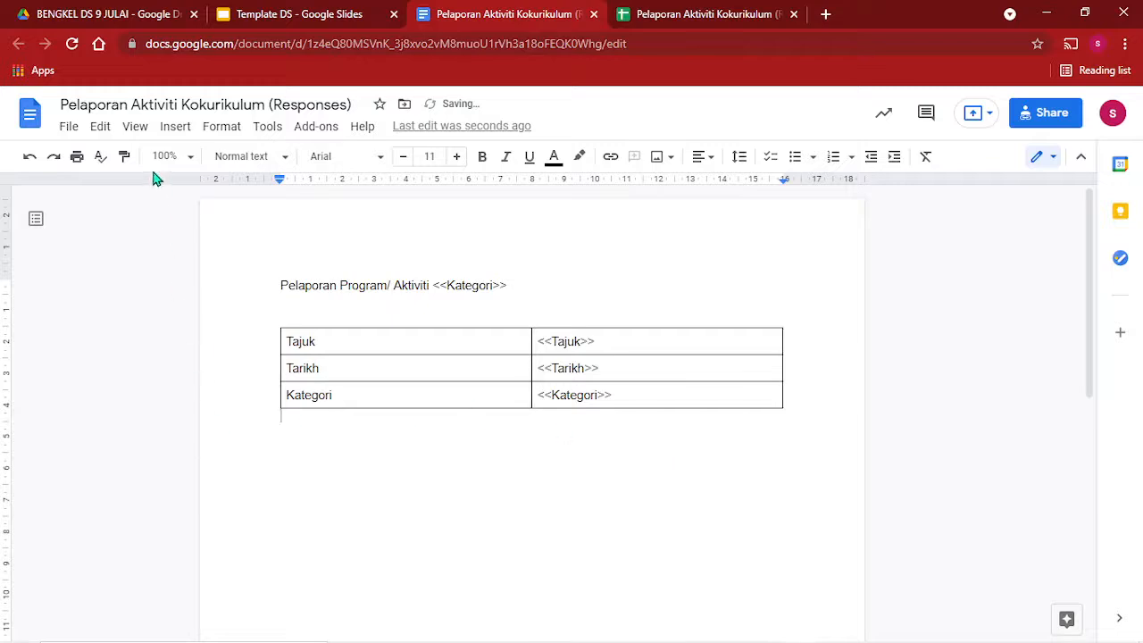
click(175, 126)
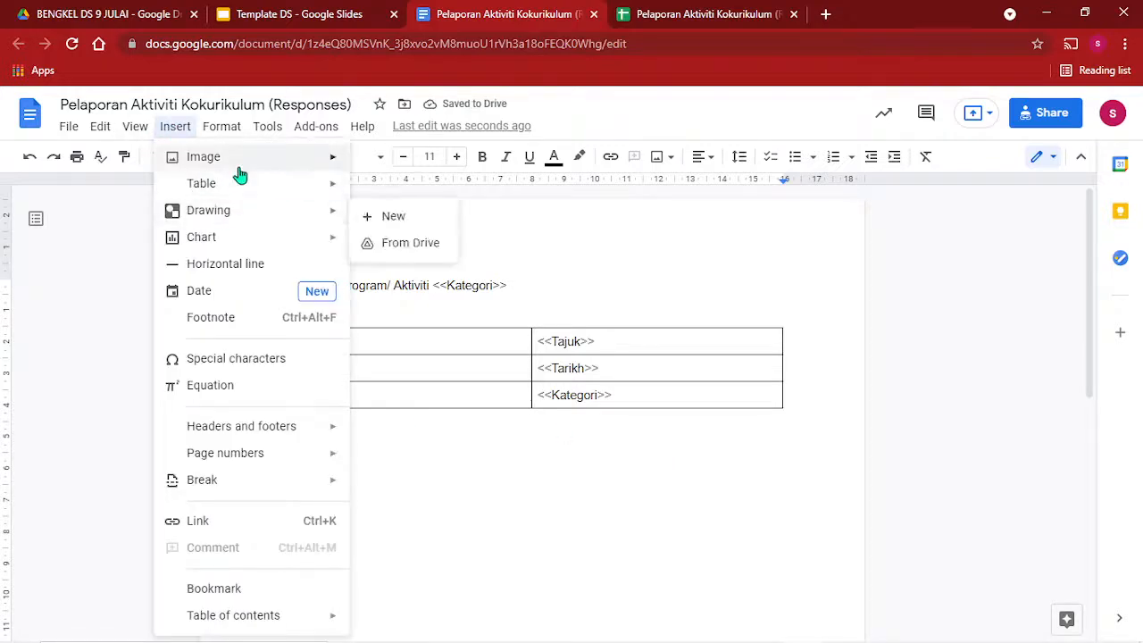
mouse_move(238, 183)
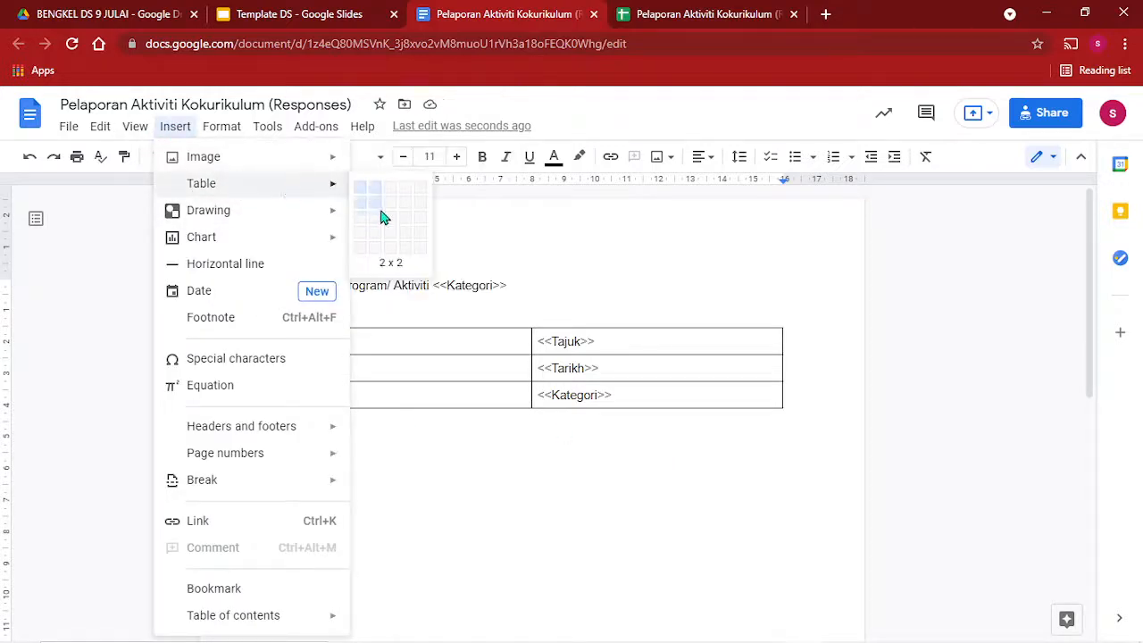
click(379, 212)
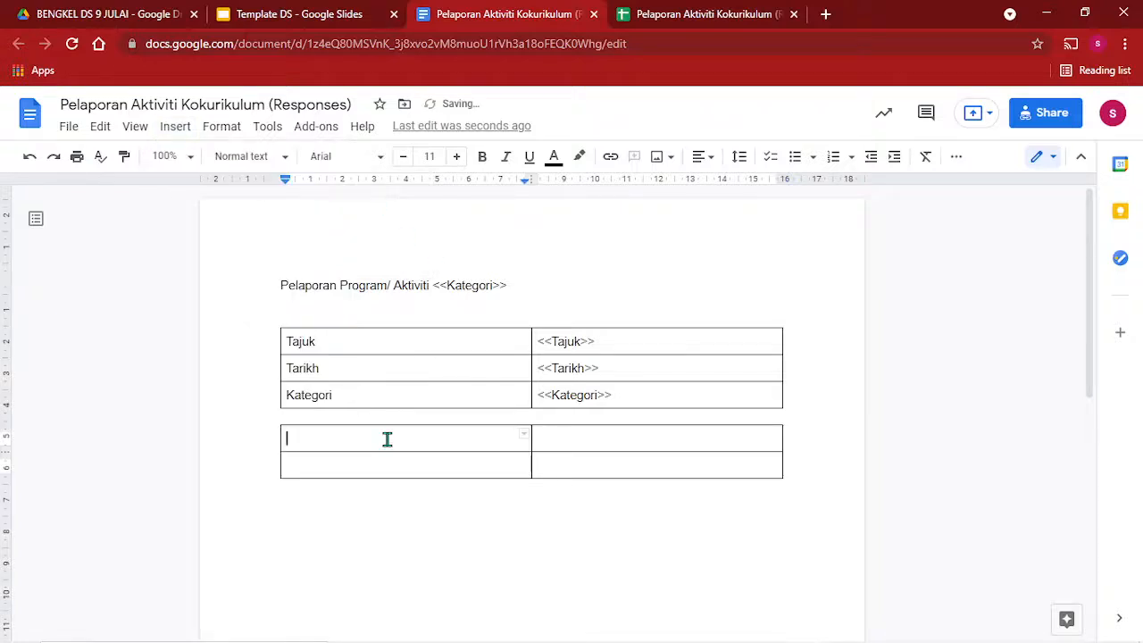
Enter the placeholder <<photo1>> in the new table's first cell, copying the photo1 header from the response sheet.
click(649, 14)
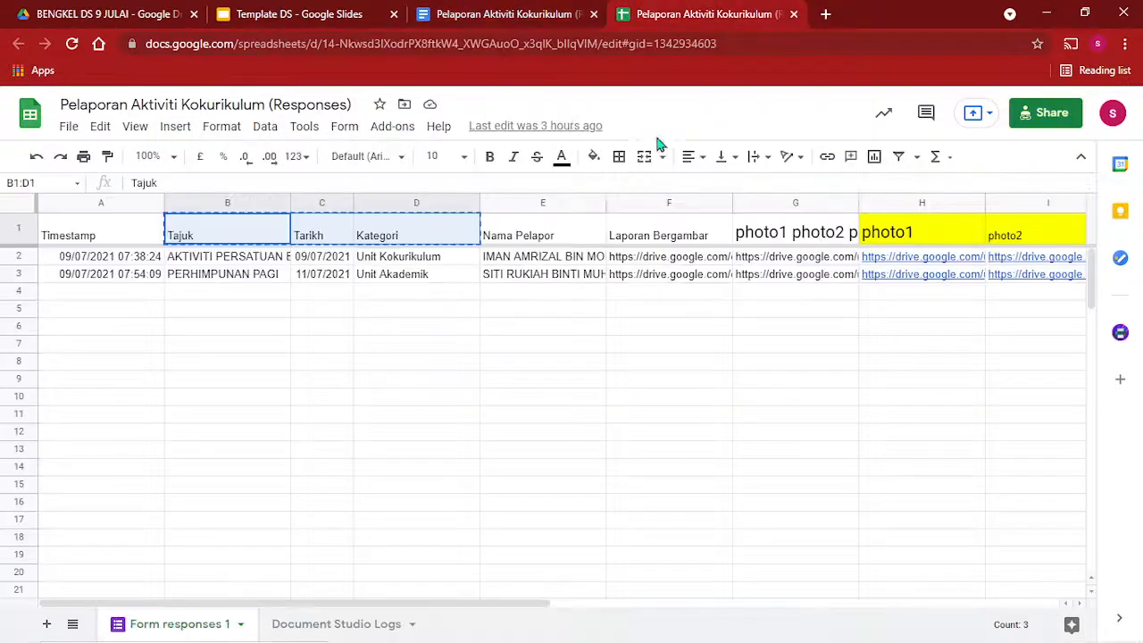
click(571, 362)
click(917, 231)
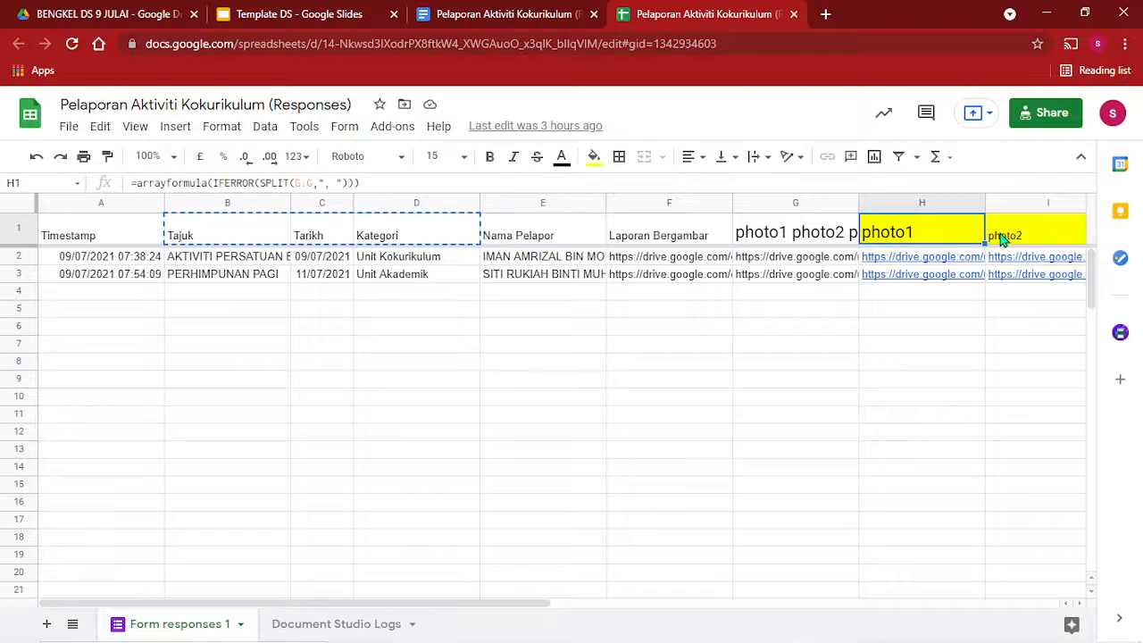
right_click(910, 236)
click(948, 180)
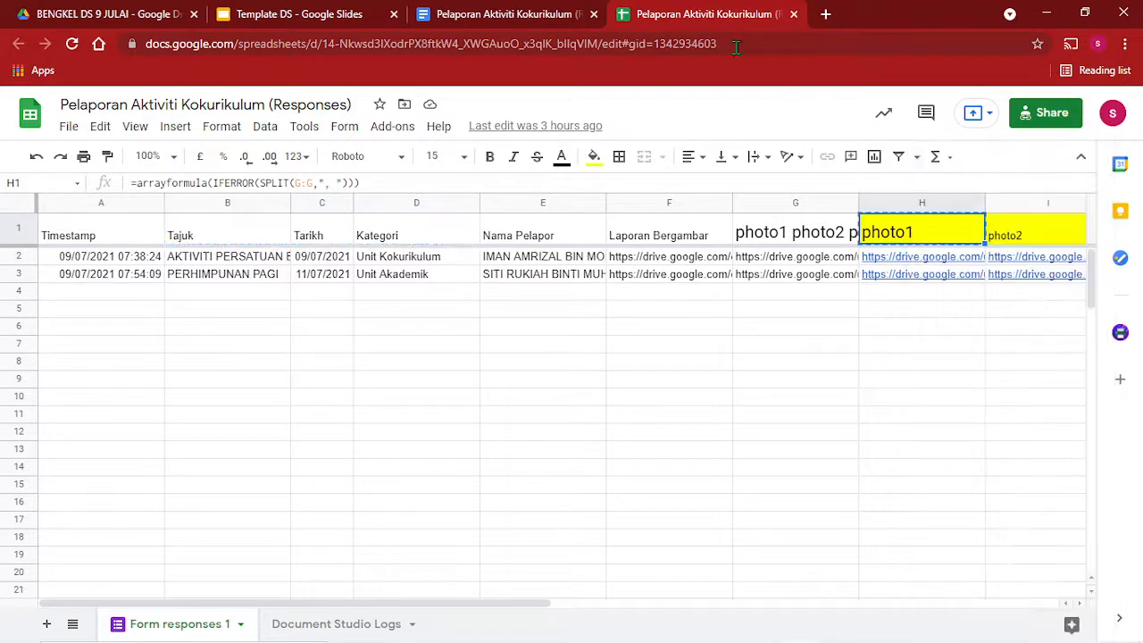
click(461, 11)
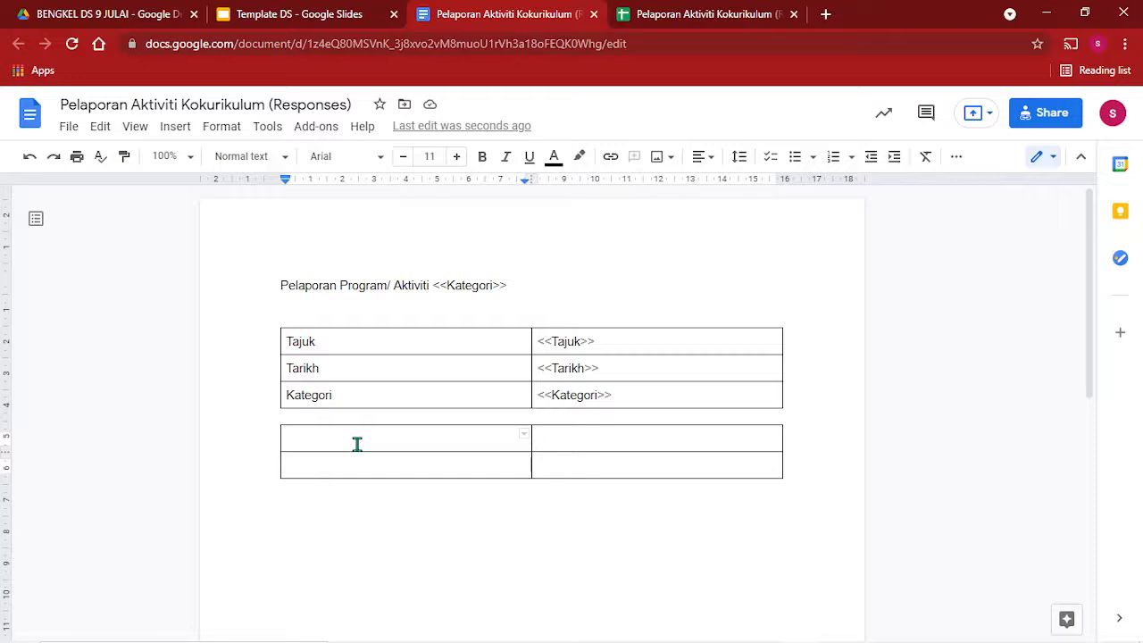
text(<<)
key(ctrl+v)
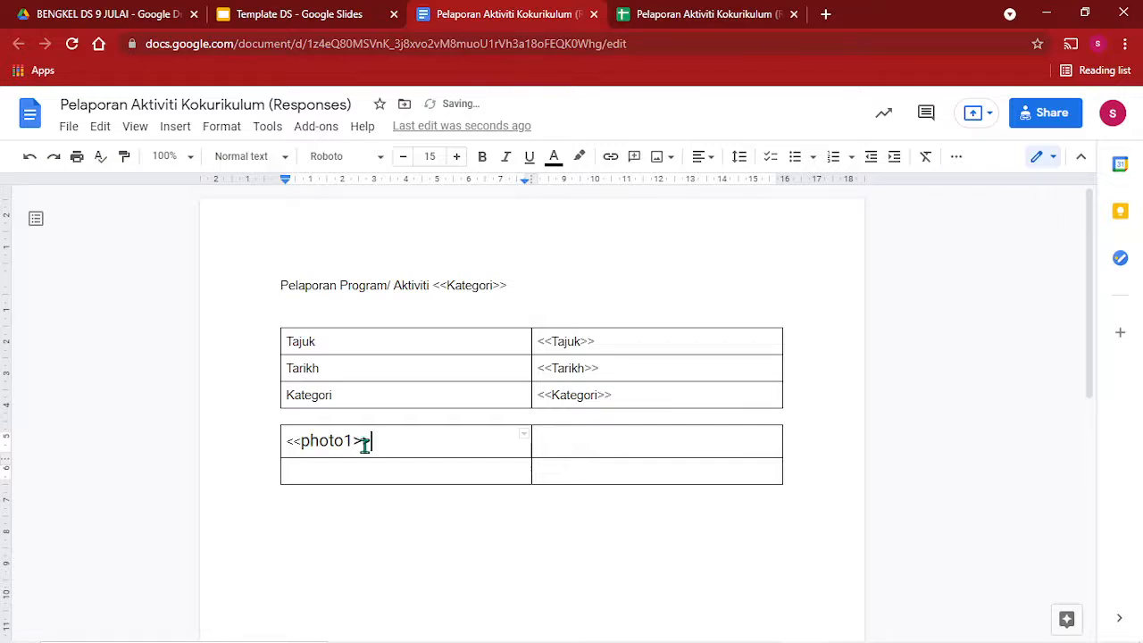
text(>>)
Copy <<photo1>> and paste it without formatting into all four cells of the new table.
drag(382, 438, 289, 439)
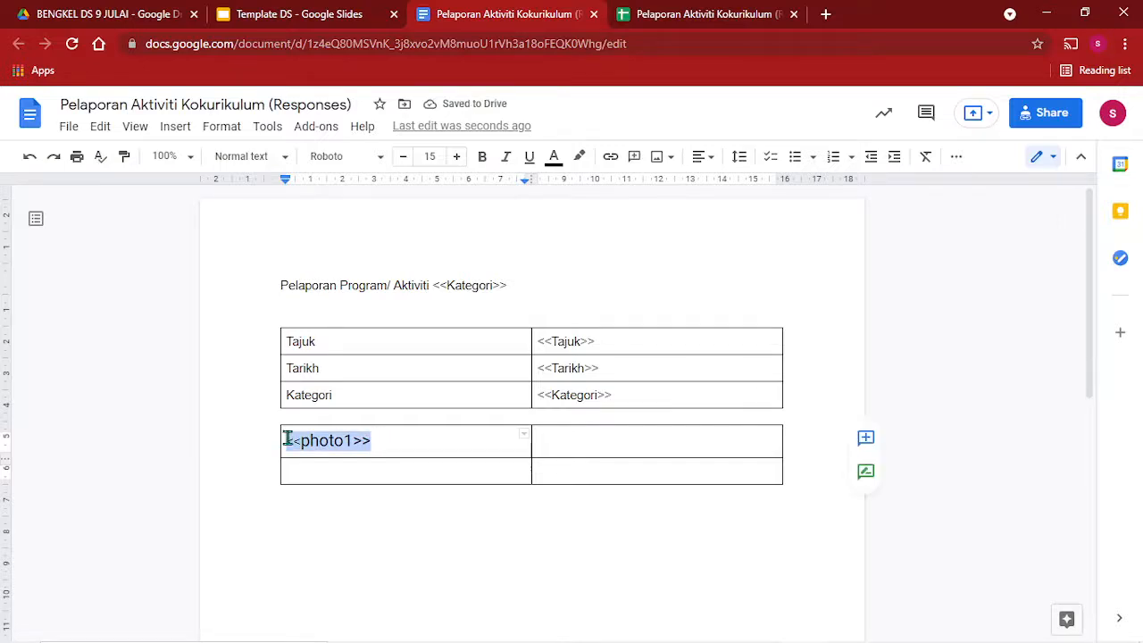
right_click(326, 440)
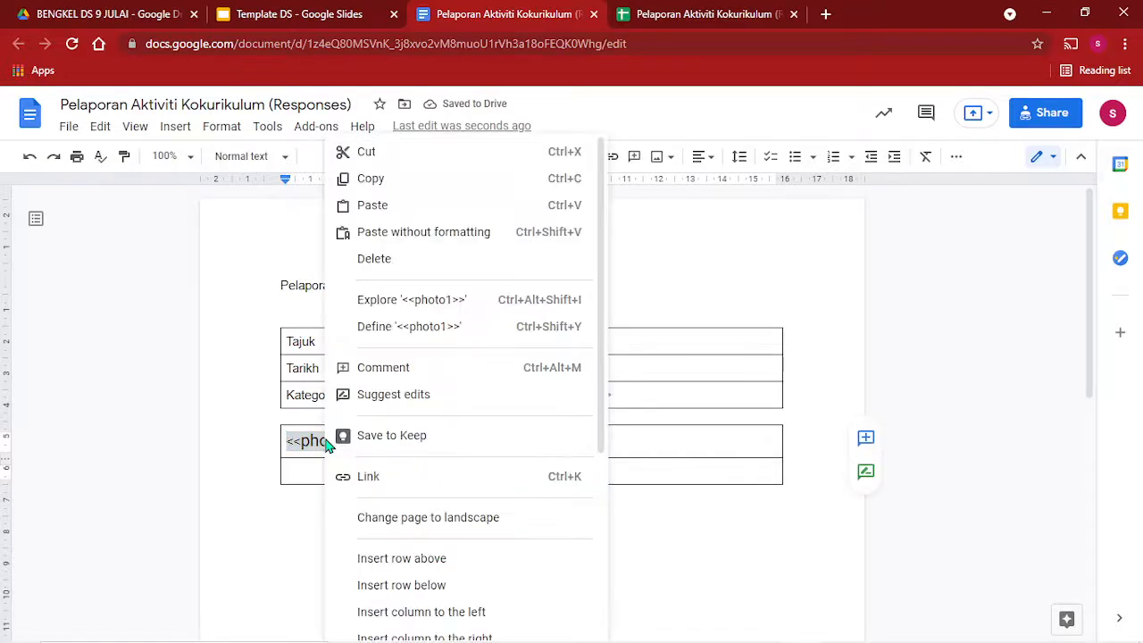
click(392, 186)
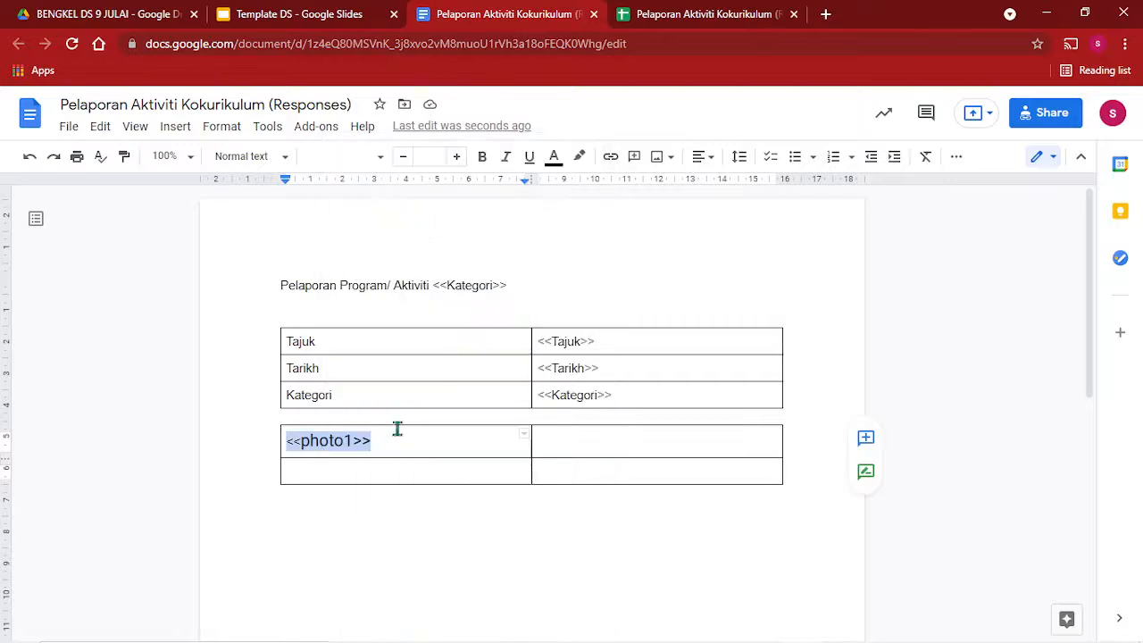
click(289, 440)
drag(301, 439, 663, 475)
right_click(664, 475)
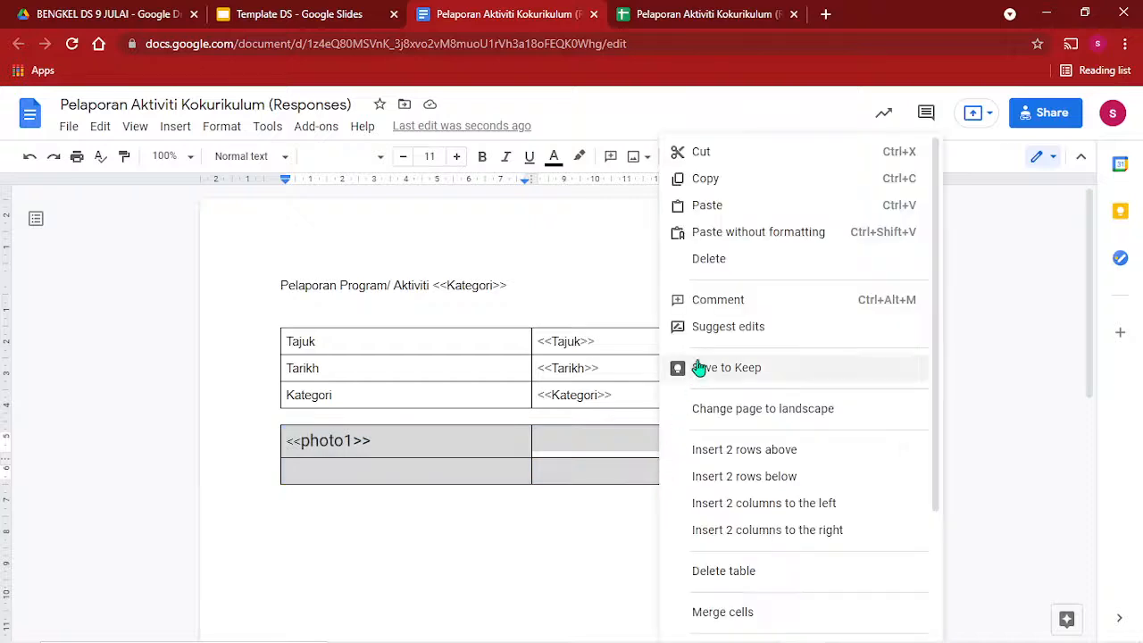
click(746, 230)
Renumber the other three photo placeholders as <<photo2>>, <<photo3>> and <<photo4>>.
click(647, 444)
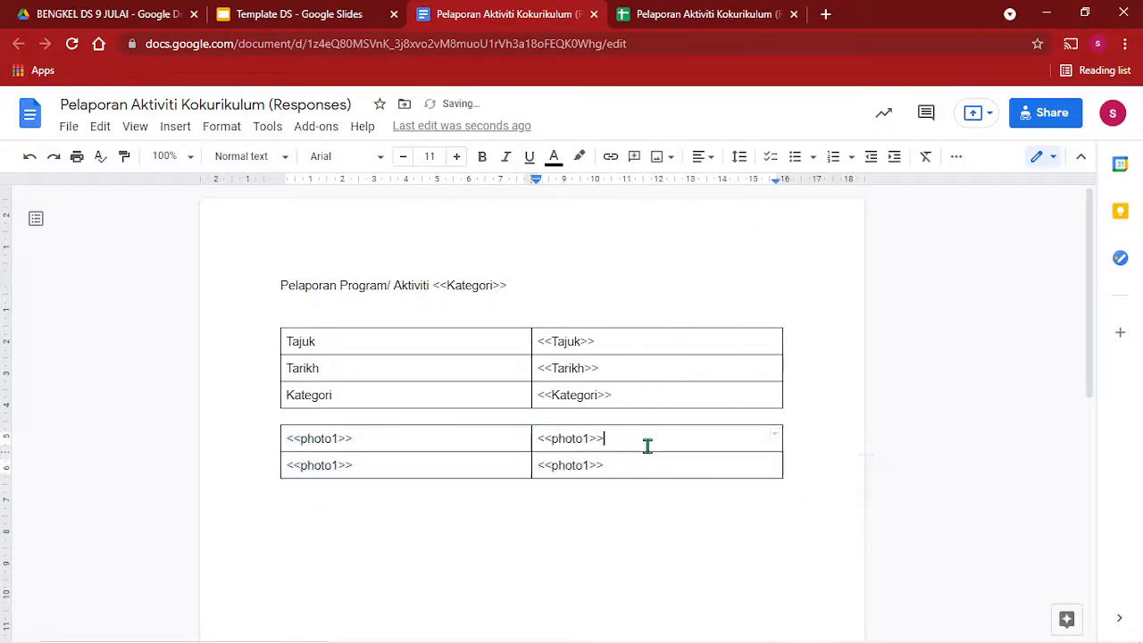
click(589, 439)
key(BackSpace)
text(2)
click(338, 465)
key(BackSpace)
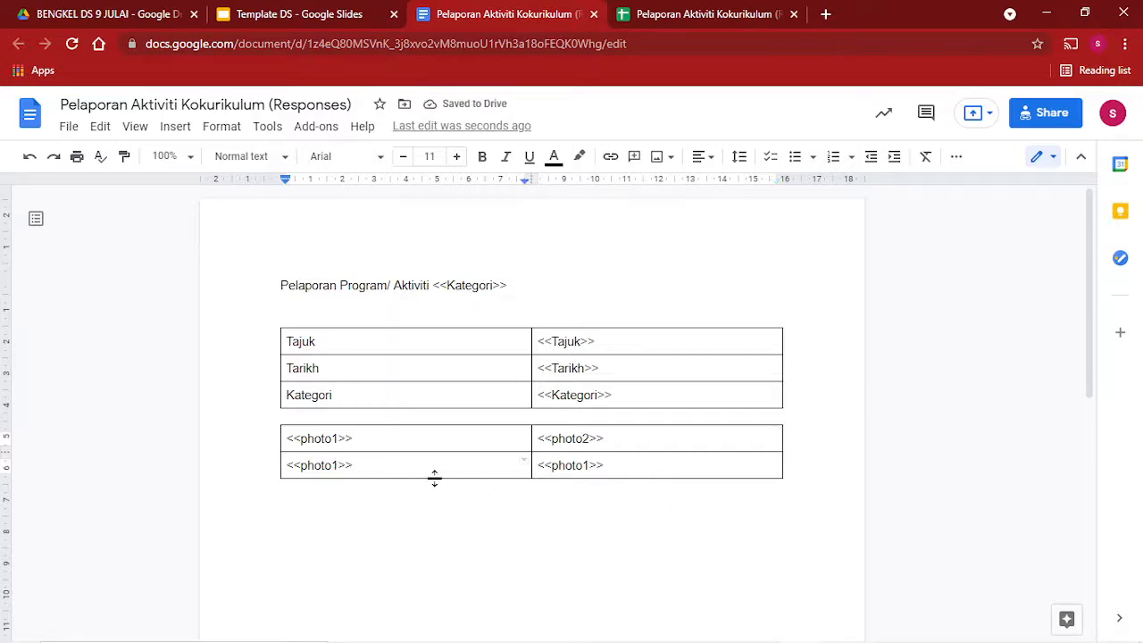
text(3)
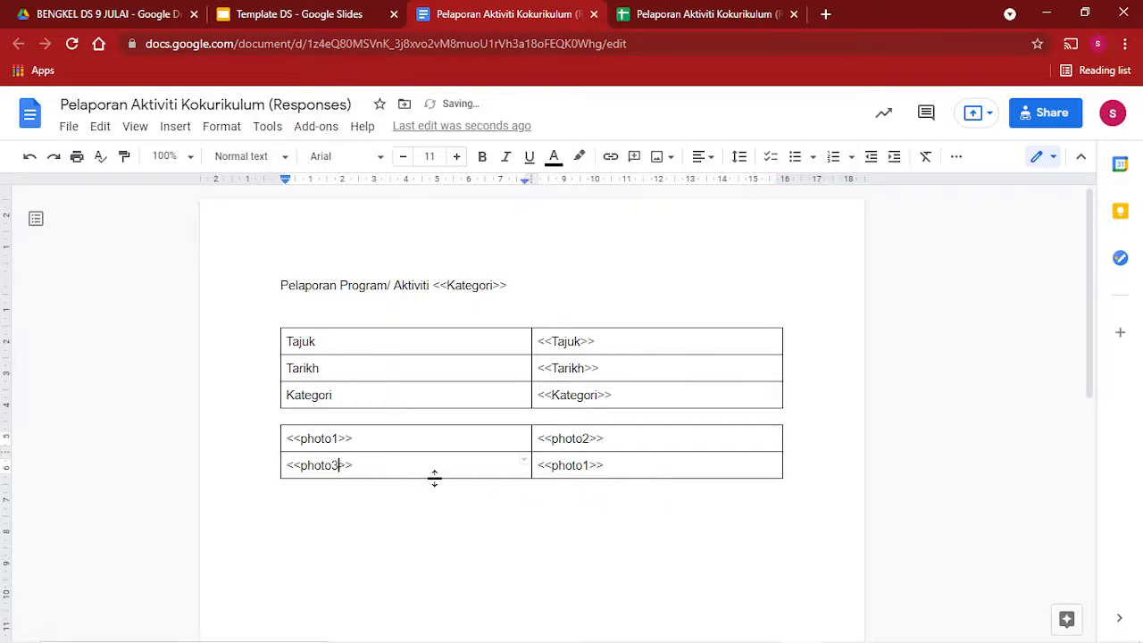
click(587, 464)
key(BackSpace)
Add the line "Disediakan oleh: <<Nama Pelapor>>" below the photo table, copying the field name from the response sheet.
click(401, 525)
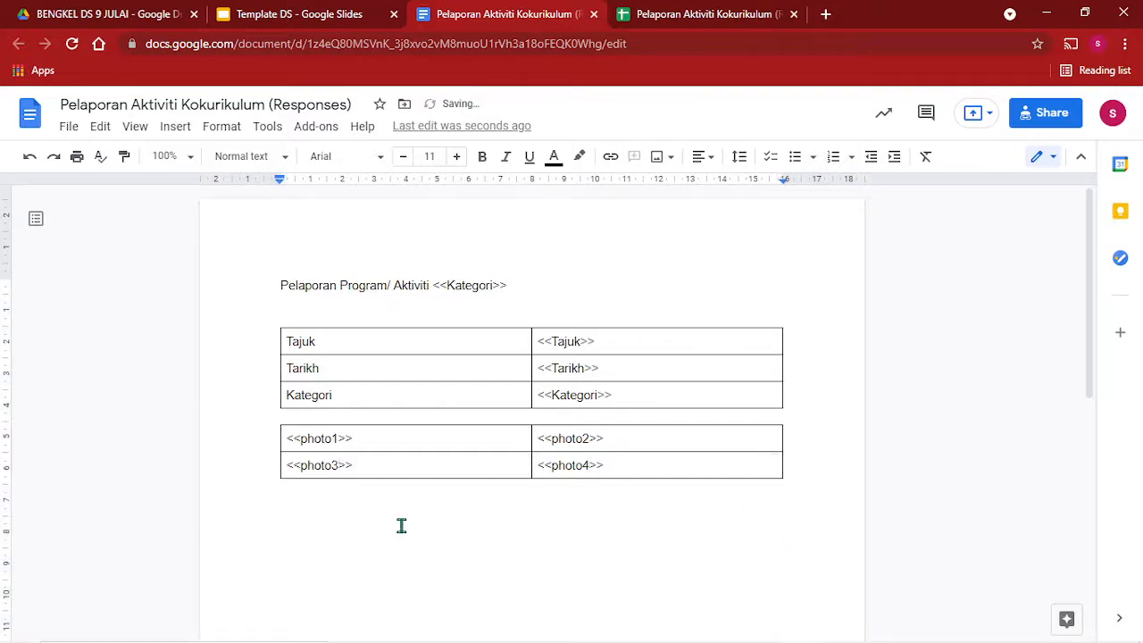
text(Disediakan oleh: <<)
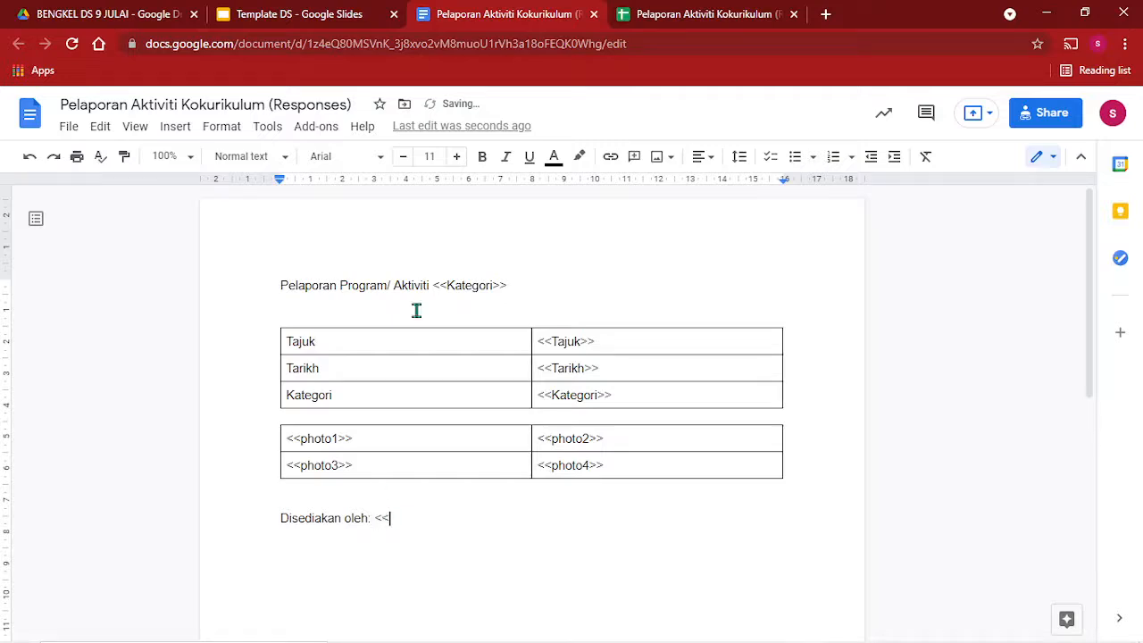
click(719, 12)
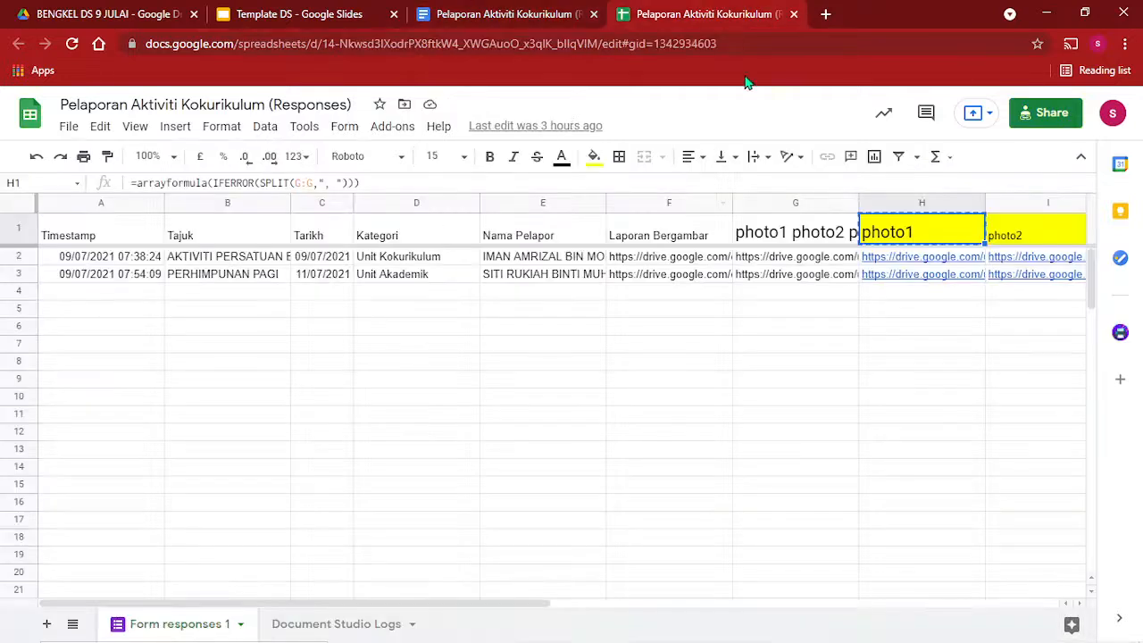
click(581, 238)
right_click(581, 238)
click(618, 177)
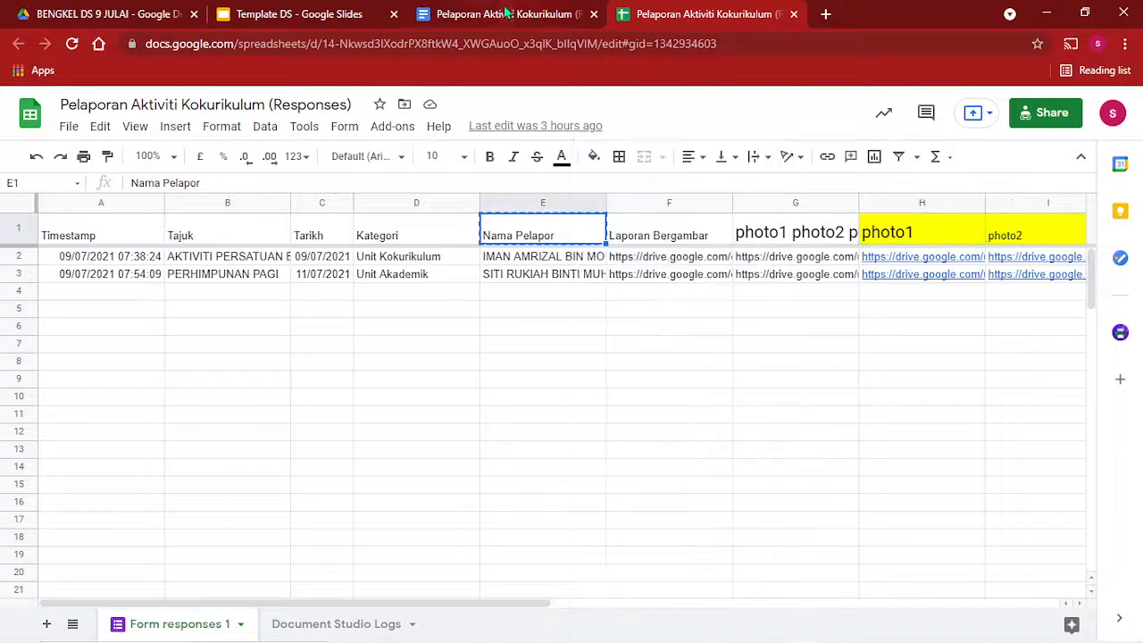
click(505, 13)
right_click(418, 526)
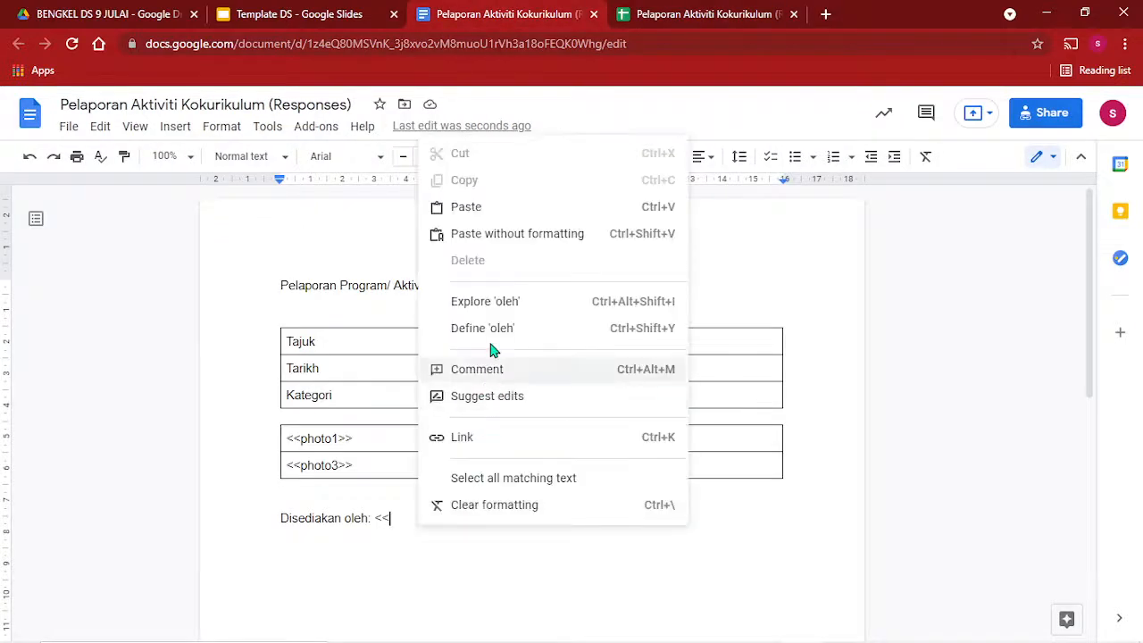
click(498, 232)
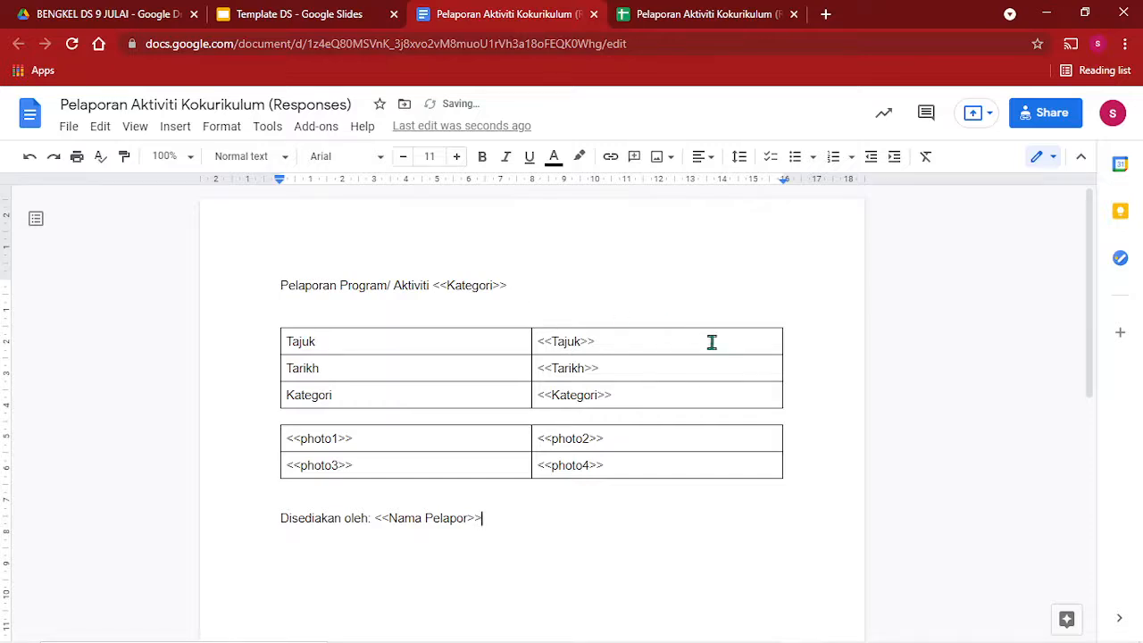
scroll(825, 417, down, 1)
scroll(486, 433, up, 1)
Switch to the response spreadsheet and launch the Autocrat add-on.
click(649, 13)
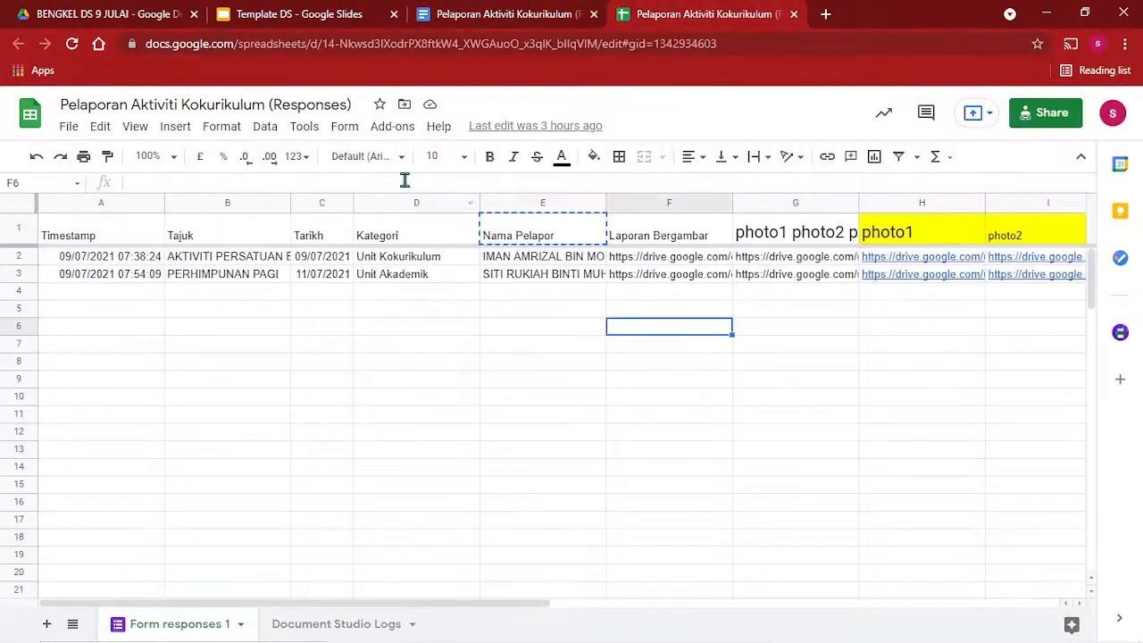
click(386, 128)
click(266, 385)
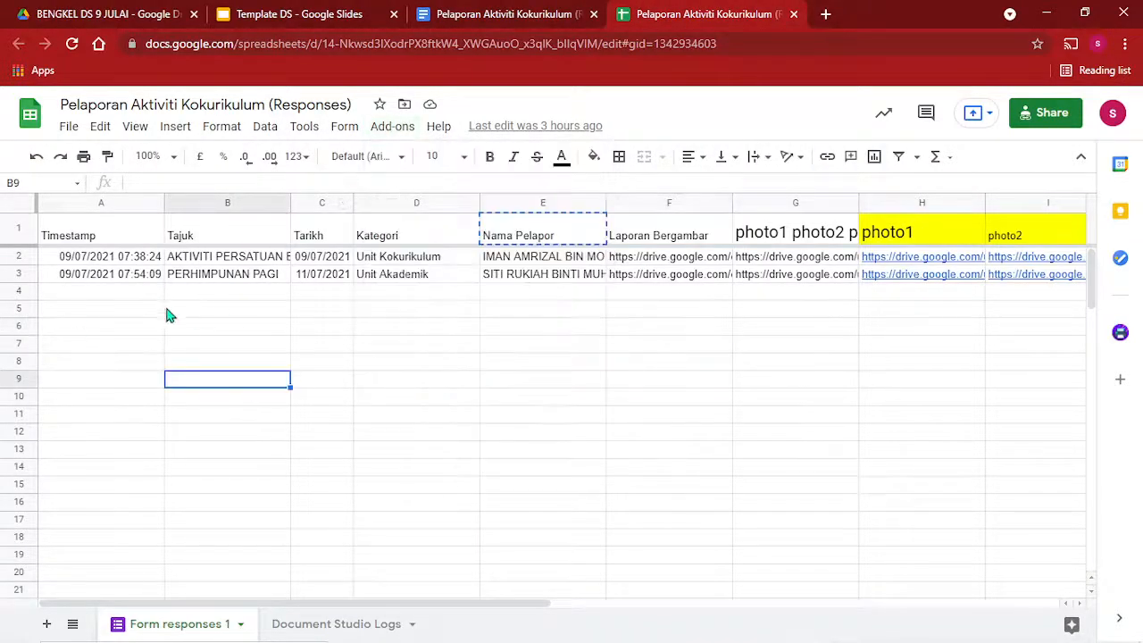
click(393, 126)
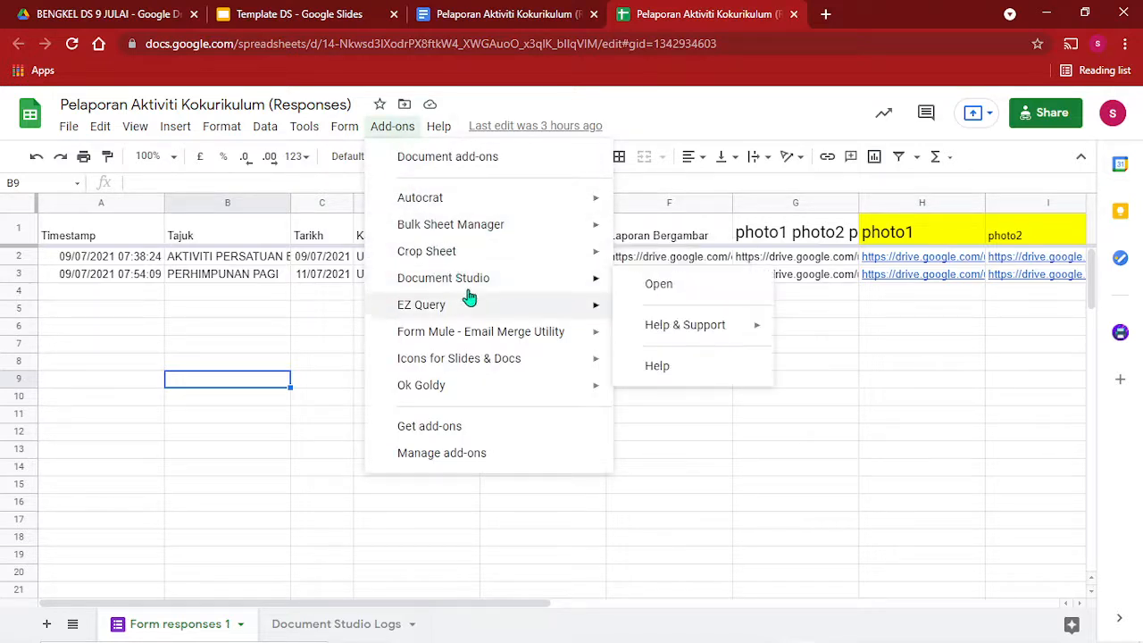
mouse_move(494, 200)
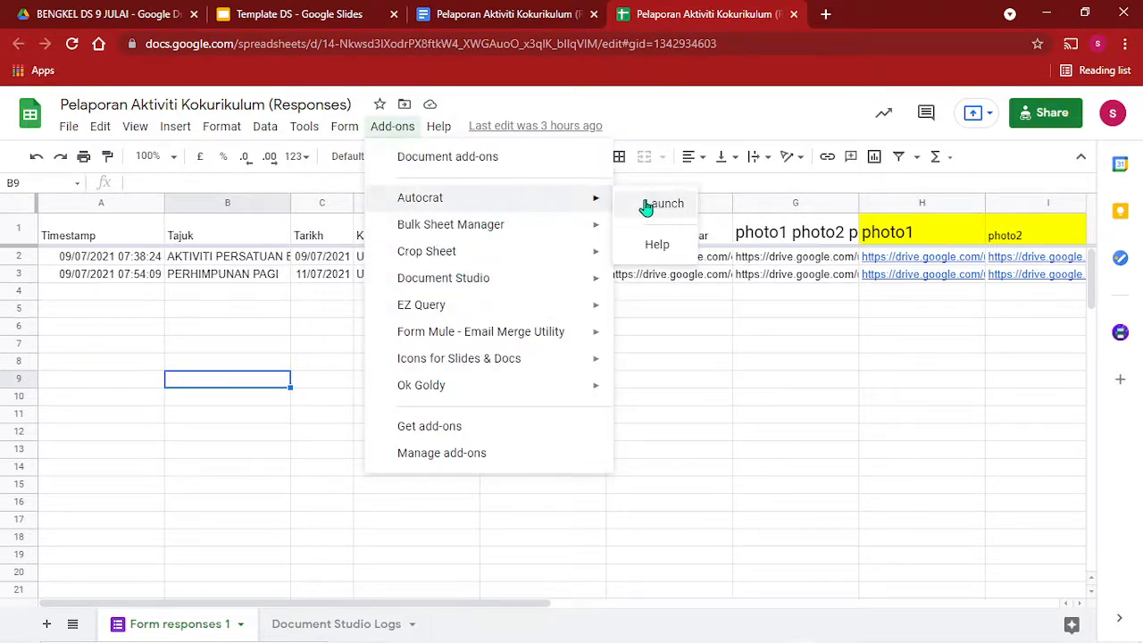
click(661, 203)
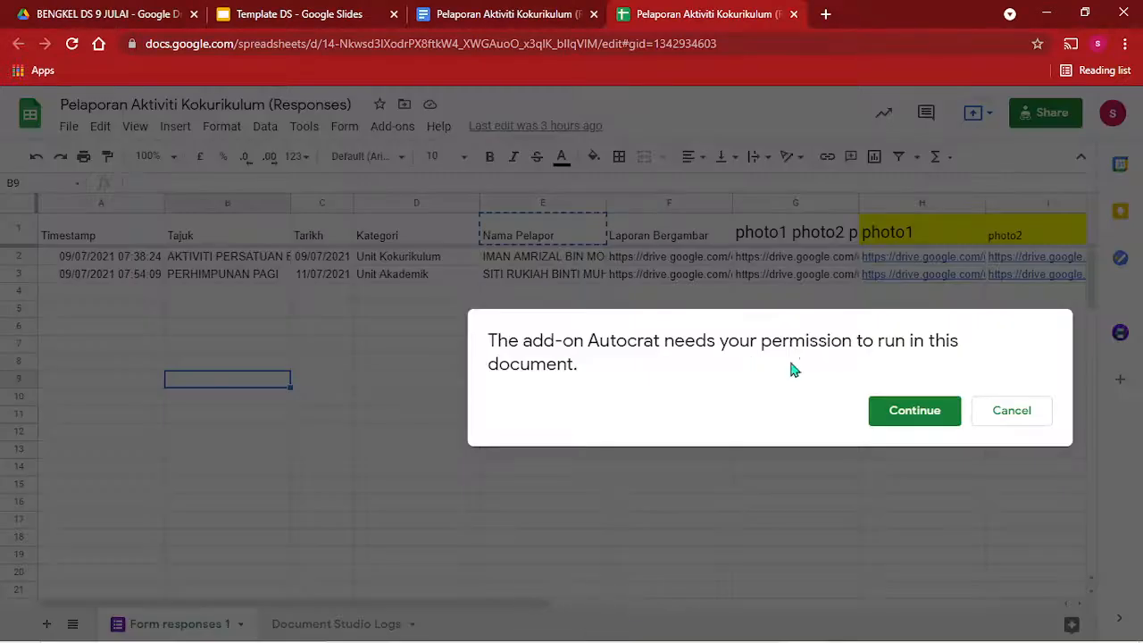
Authorize Autocrat to run in this spreadsheet with the signed-in Google account and allow all the requested permissions.
click(906, 411)
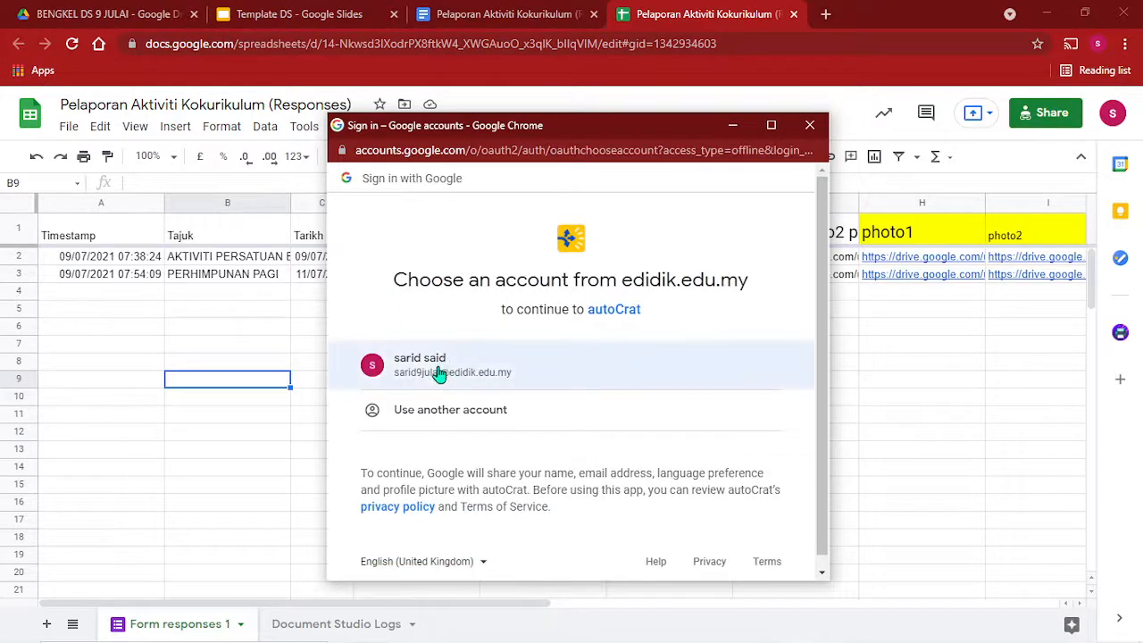
click(438, 373)
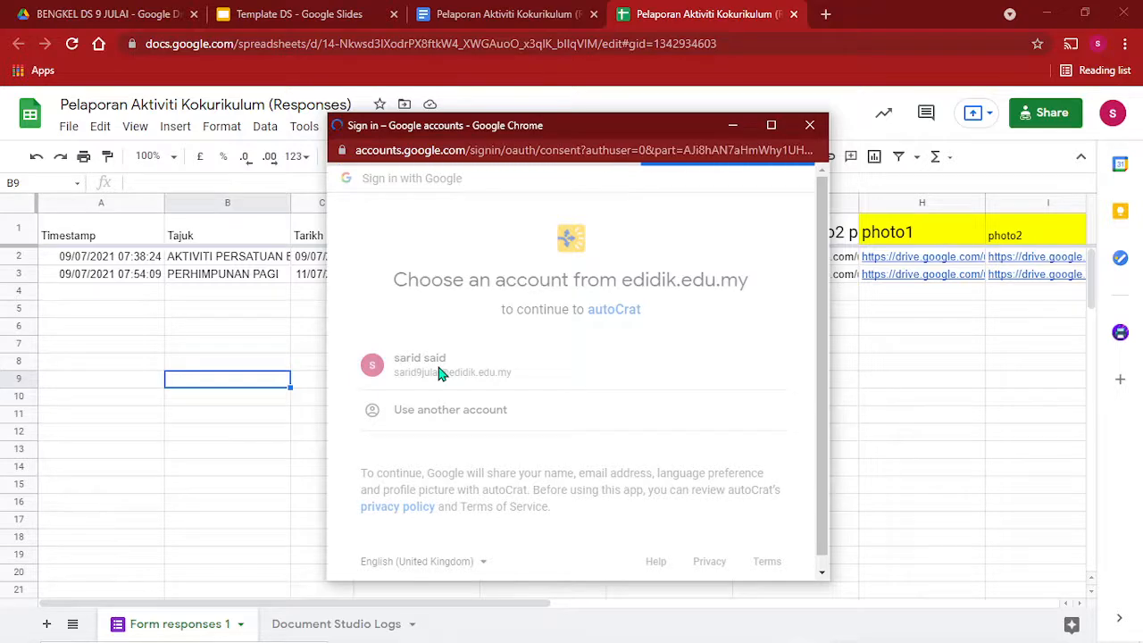
scroll(581, 400, down, 10)
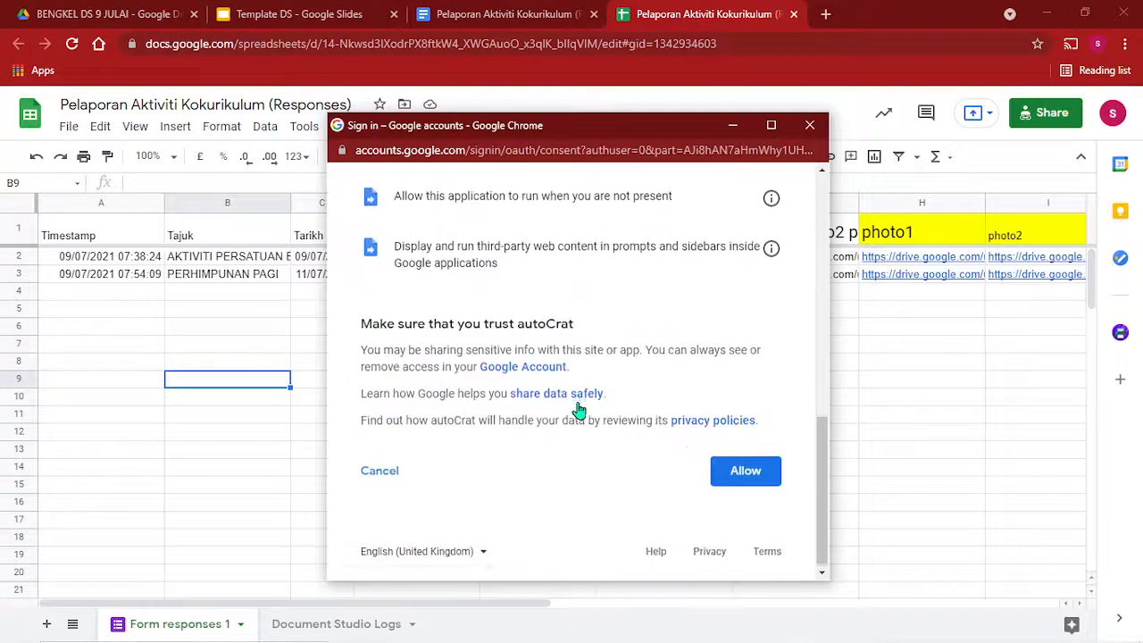
click(734, 471)
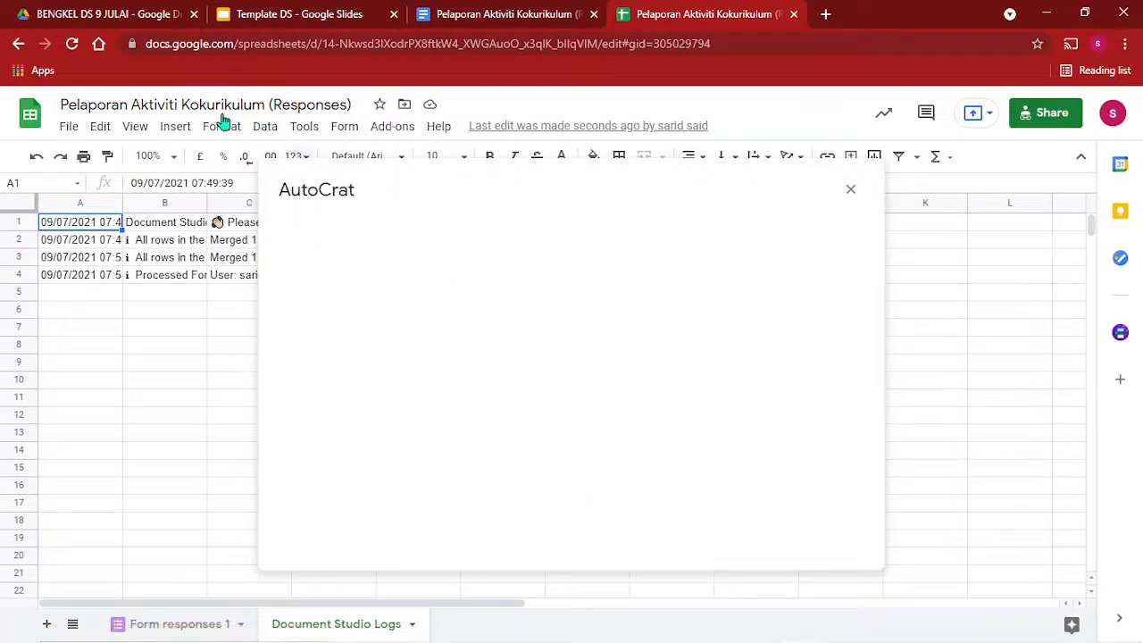
Copy the words "Pelaporan Aktiviti" from the response spreadsheet's title.
drag(268, 104, 59, 105)
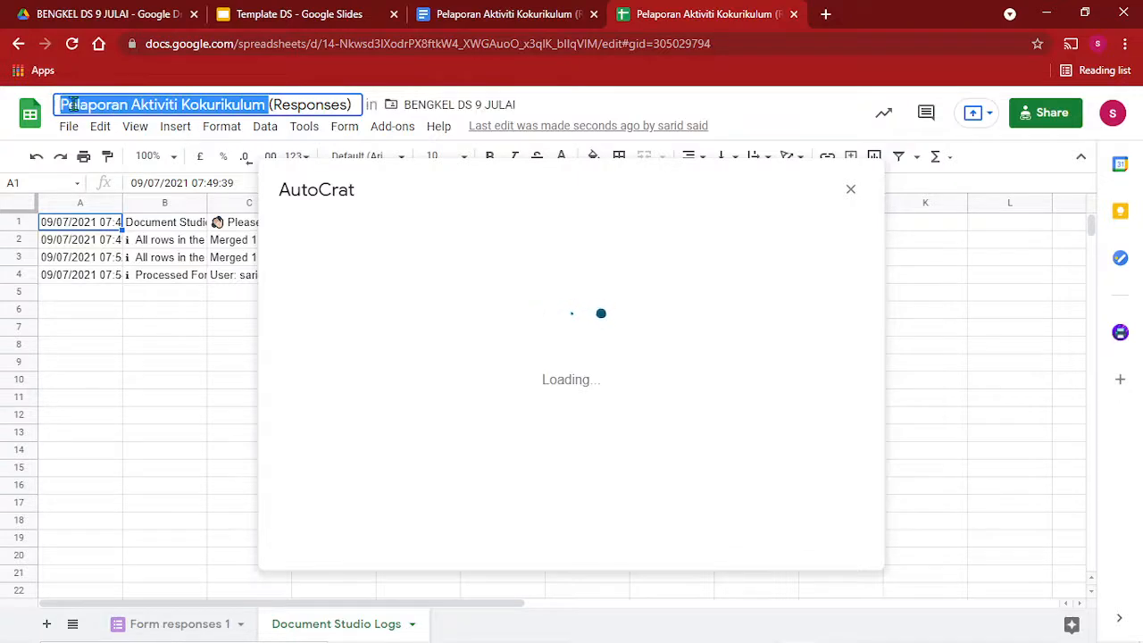
click(179, 105)
drag(178, 104, 57, 105)
right_click(99, 114)
click(145, 176)
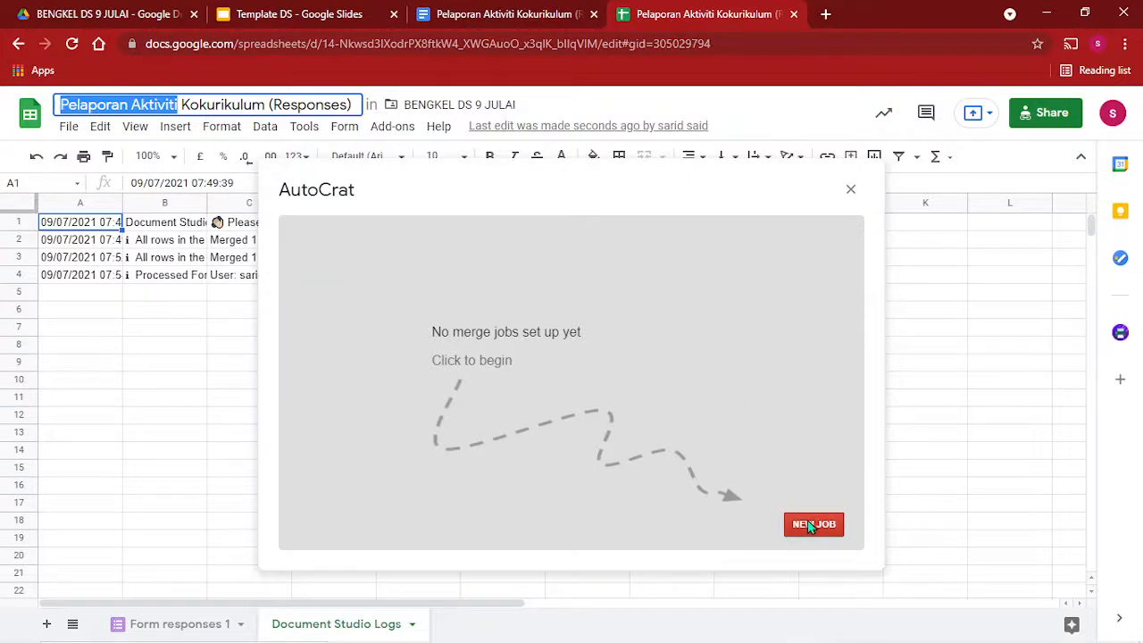
Create a new Autocrat merge job named "Pelaporan Aktiviti SK PKS", pasting the copied words, and proceed to the template choice.
click(808, 525)
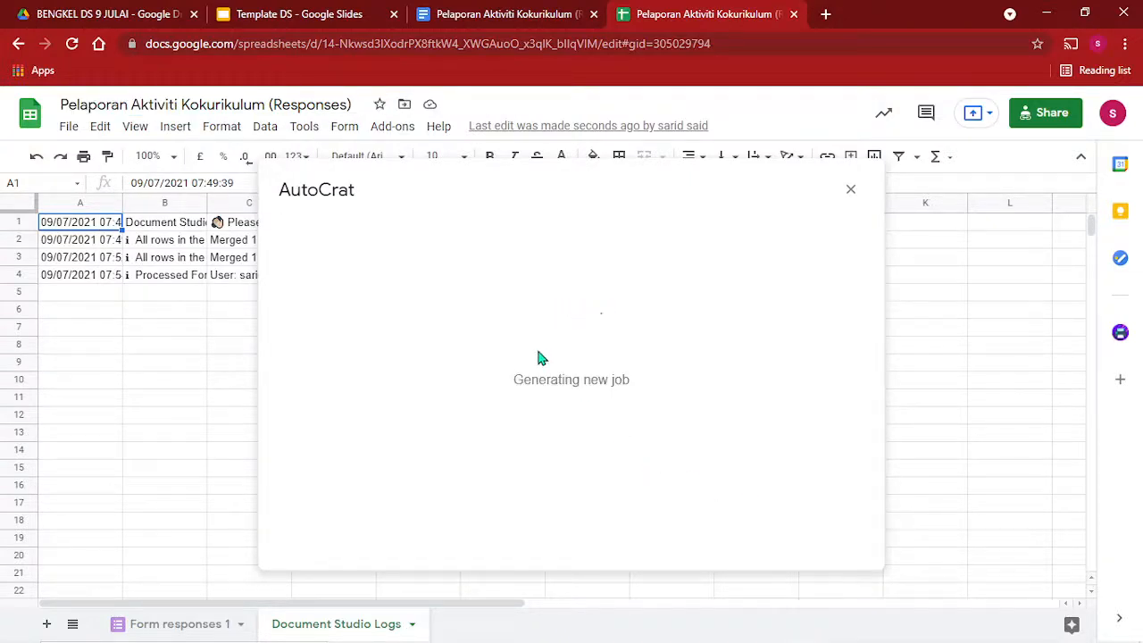
click(363, 298)
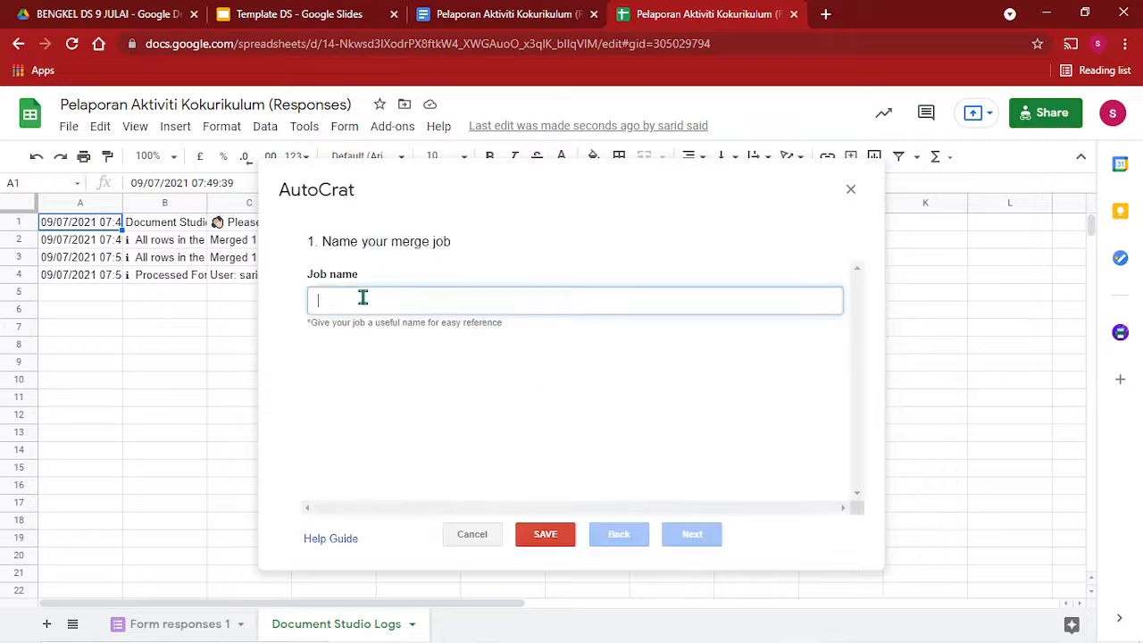
right_click(362, 298)
click(428, 426)
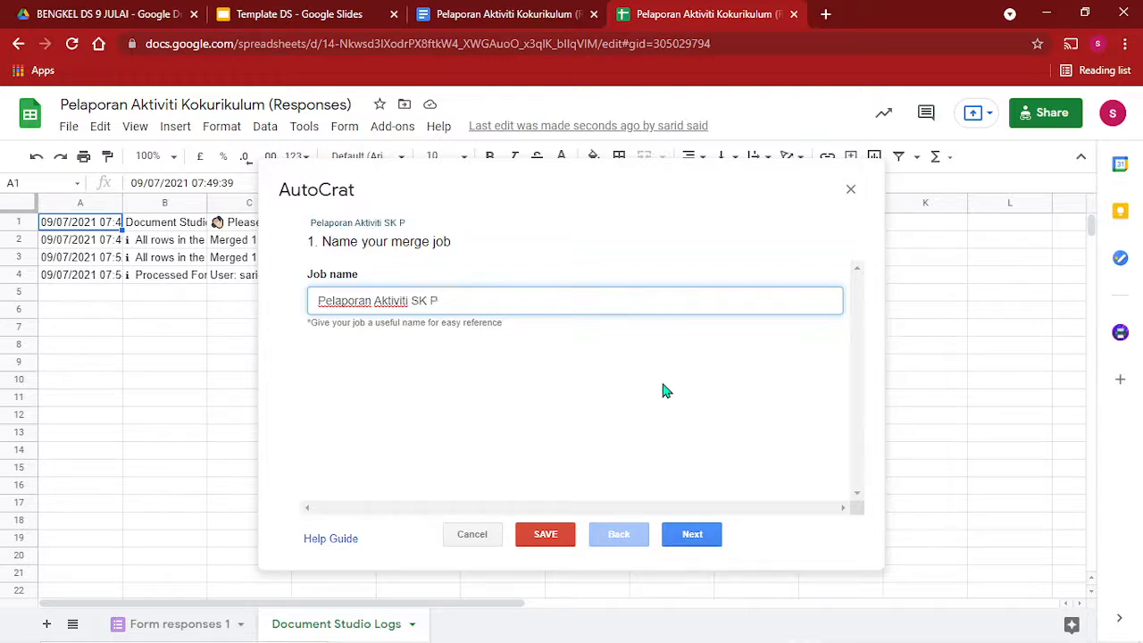
click(697, 541)
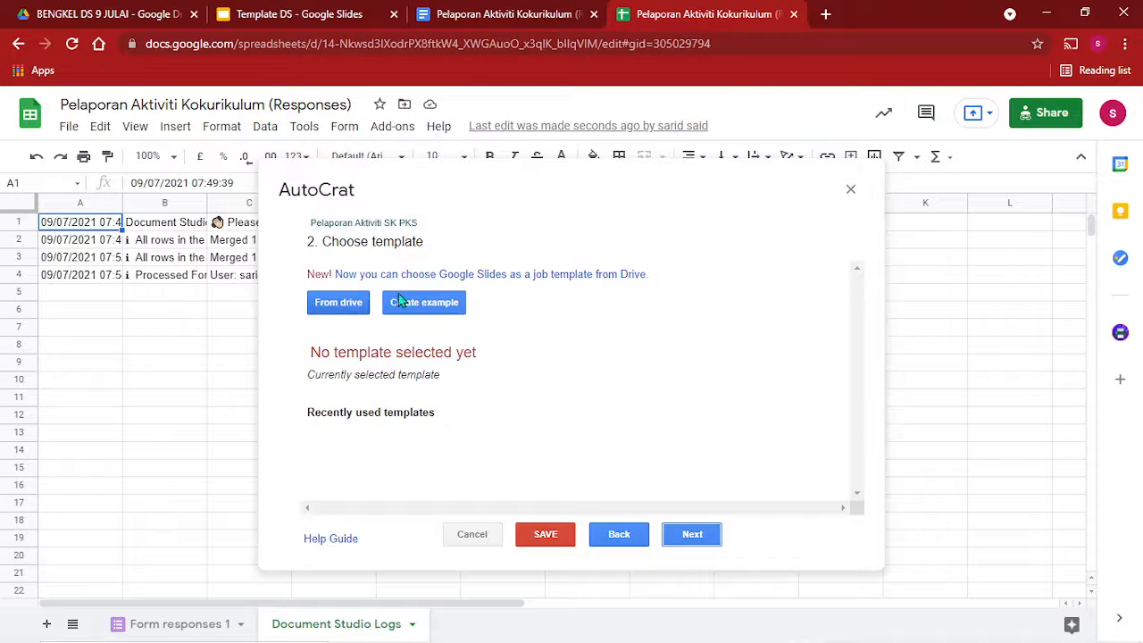
Open Autocrat's Drive template picker, and in the Google Docs template shorten the document title to "Pelaporan Aktiviti".
click(349, 305)
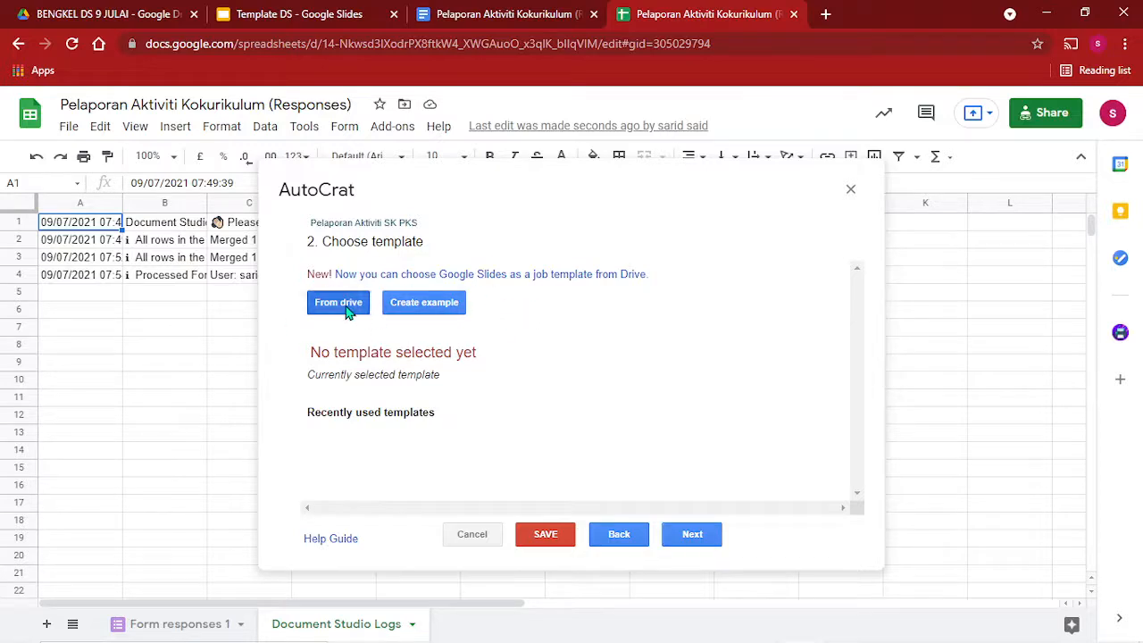
click(474, 16)
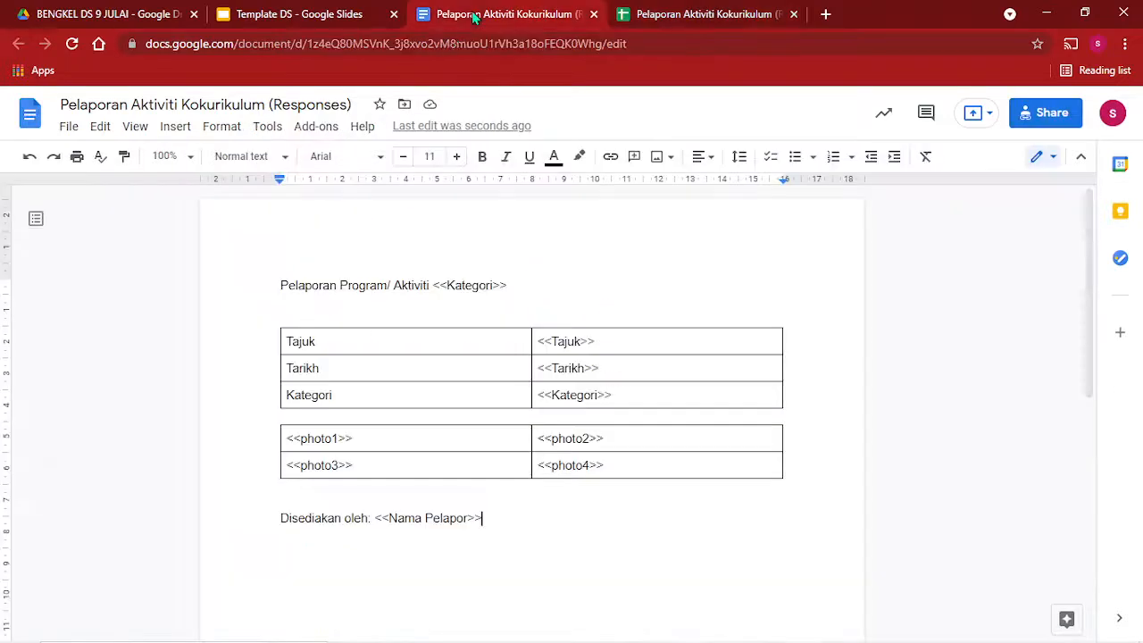
click(204, 104)
right_click(206, 105)
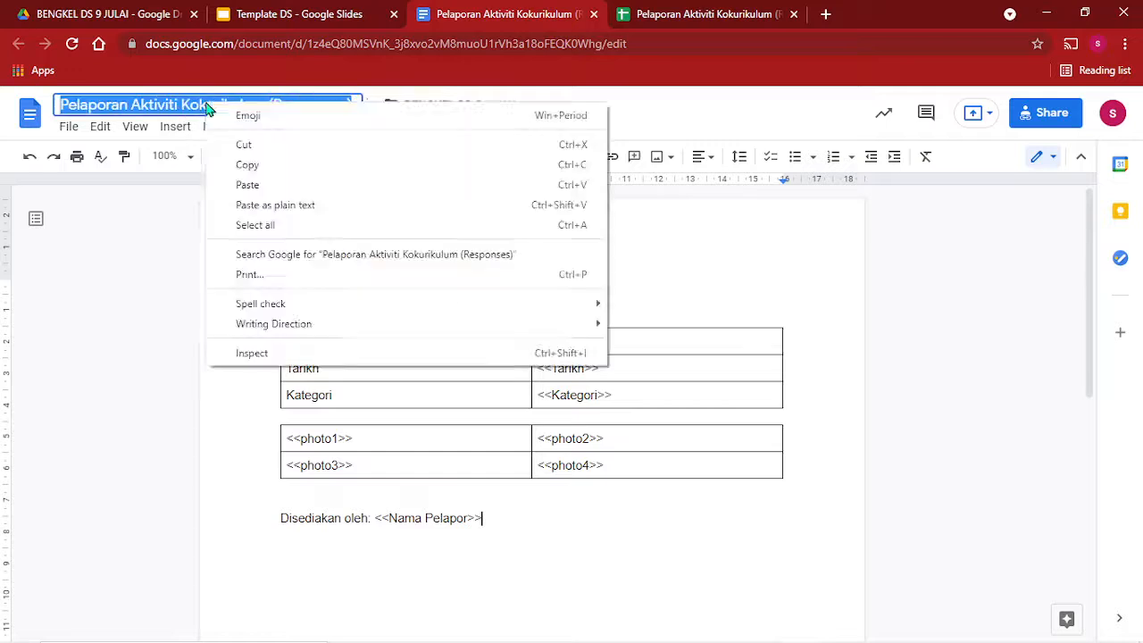
click(294, 164)
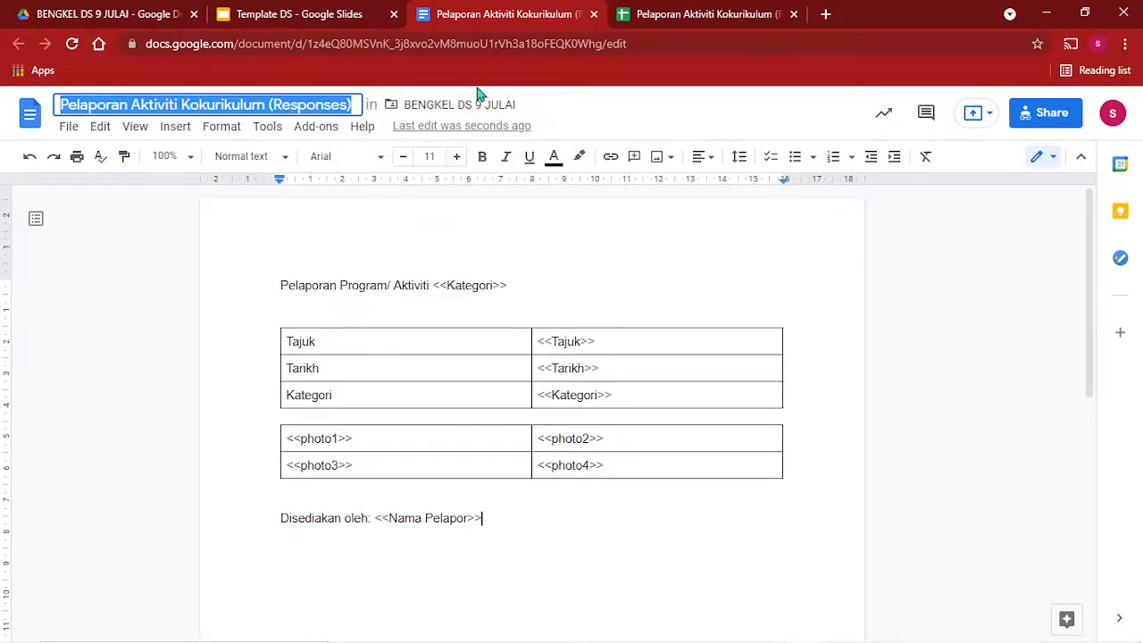
click(277, 103)
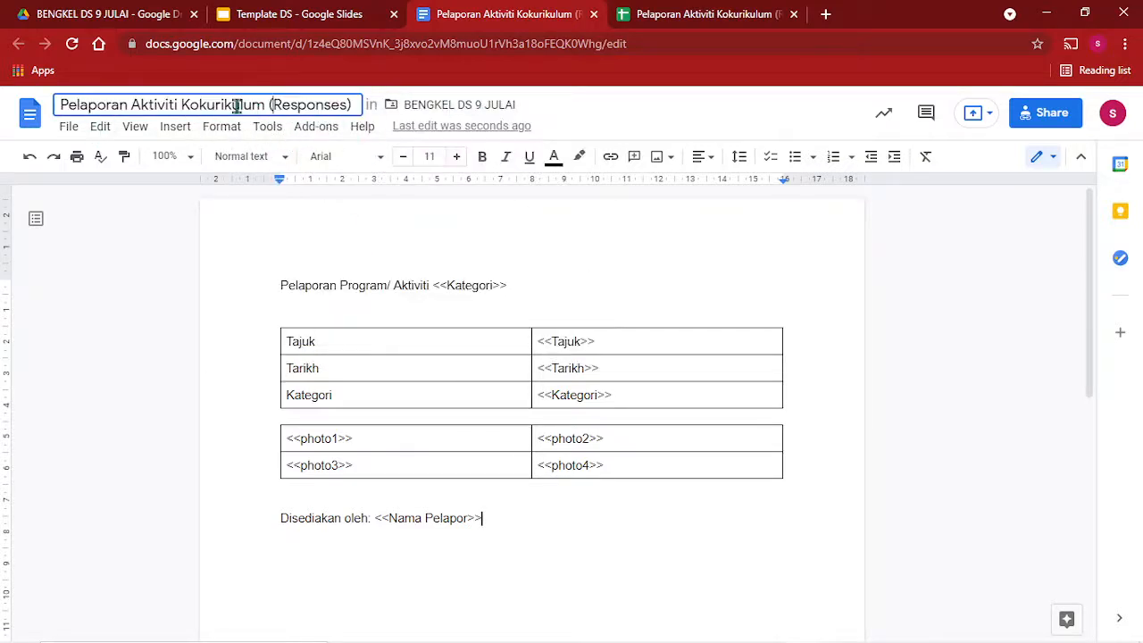
drag(182, 105, 394, 107)
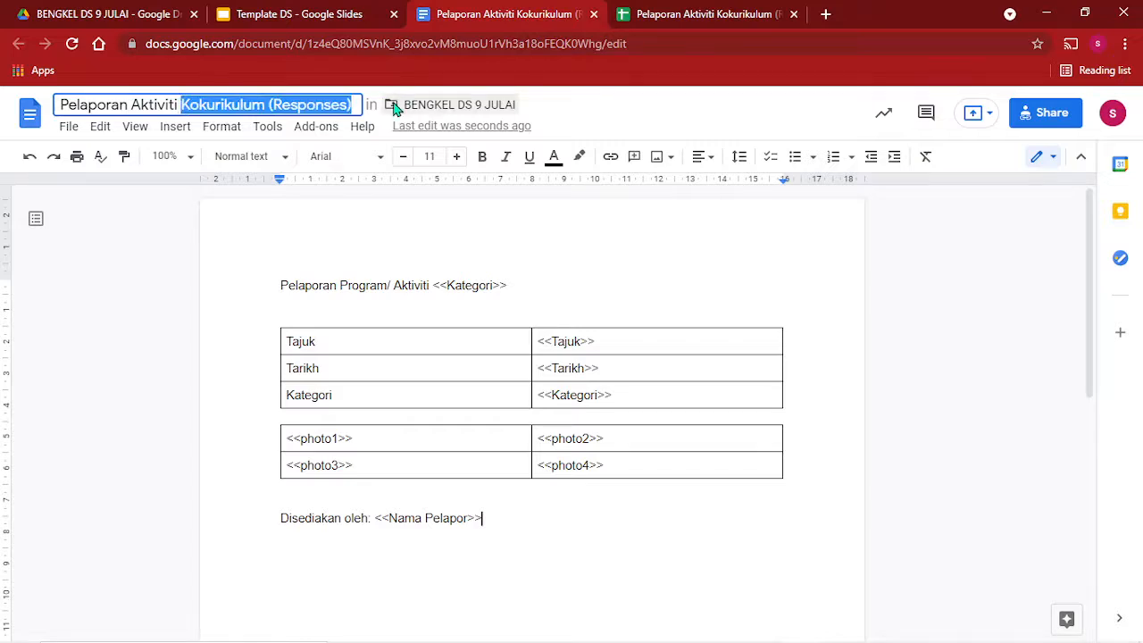
key(BackSpace)
click(89, 212)
Copy the template's title, search for it in Autocrat's Drive picker, select the Pelaporan Aktiviti document as template and proceed to the mapping.
click(134, 104)
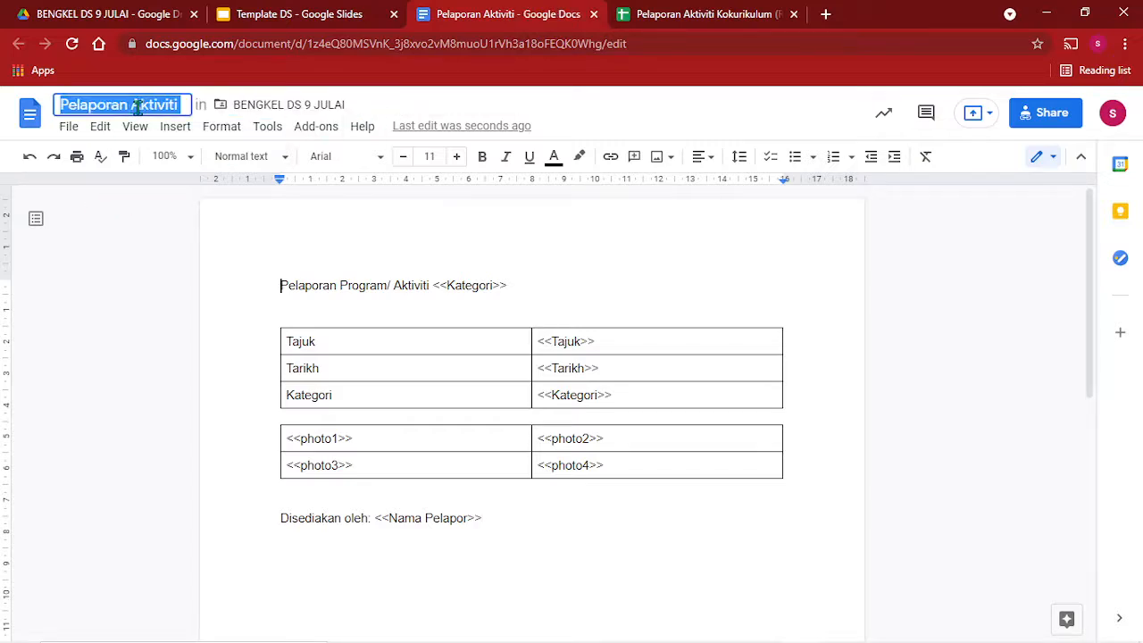
right_click(137, 105)
click(183, 169)
click(705, 14)
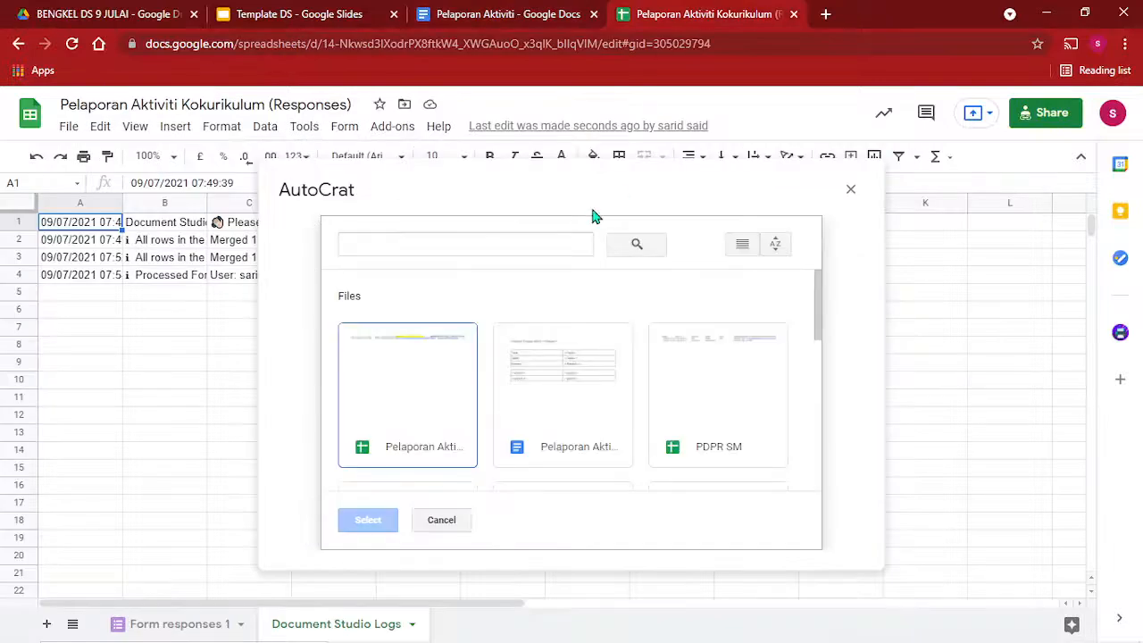
click(411, 248)
right_click(411, 248)
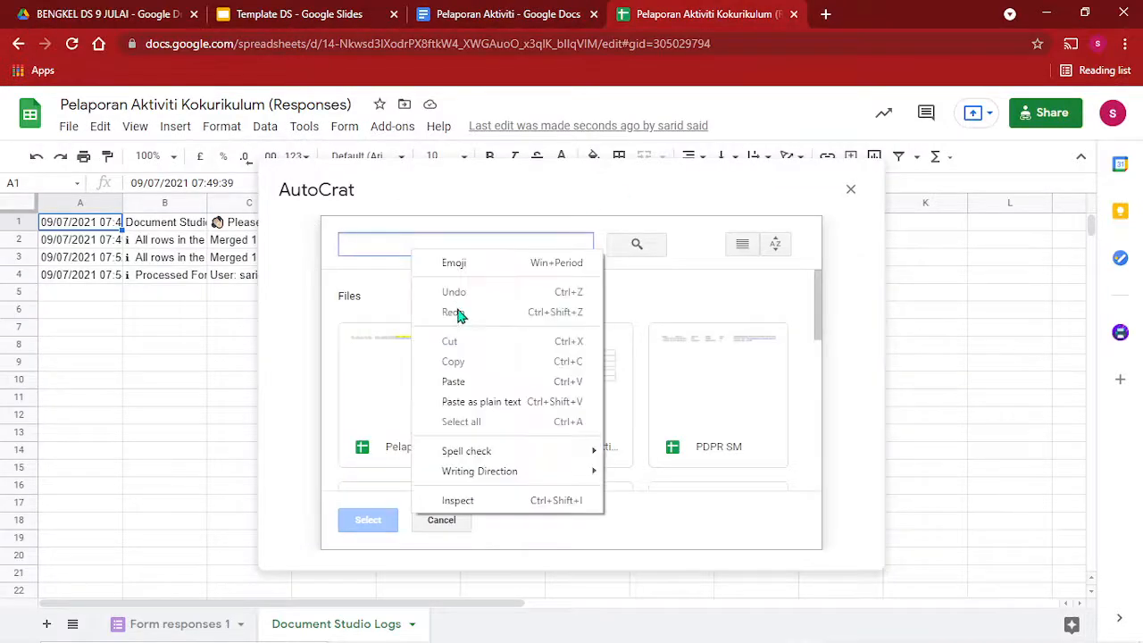
click(477, 381)
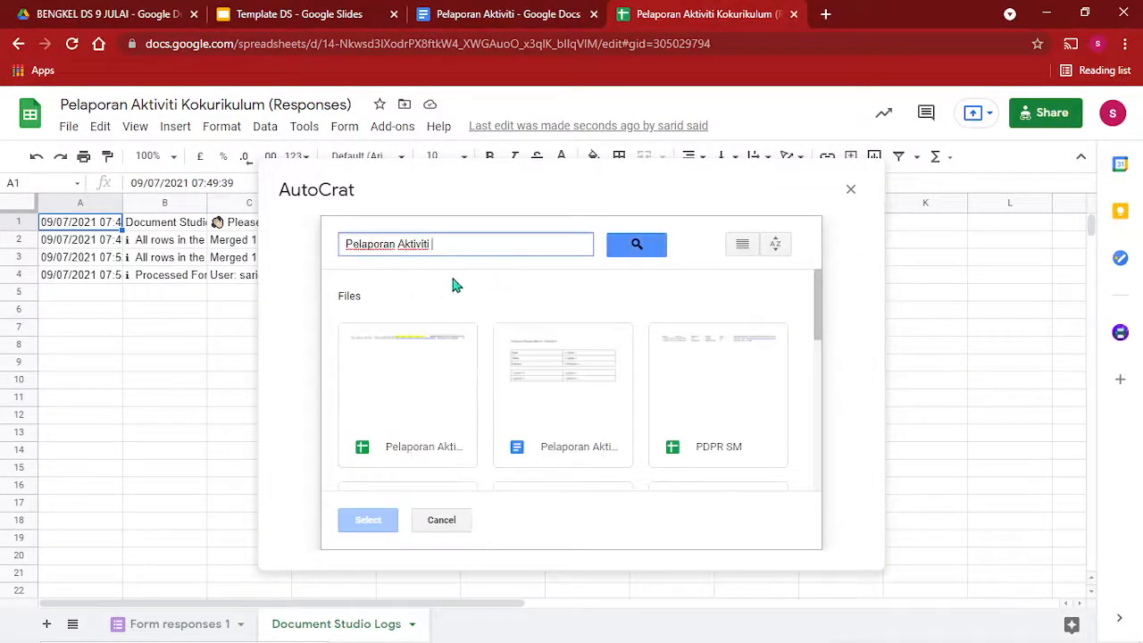
click(634, 243)
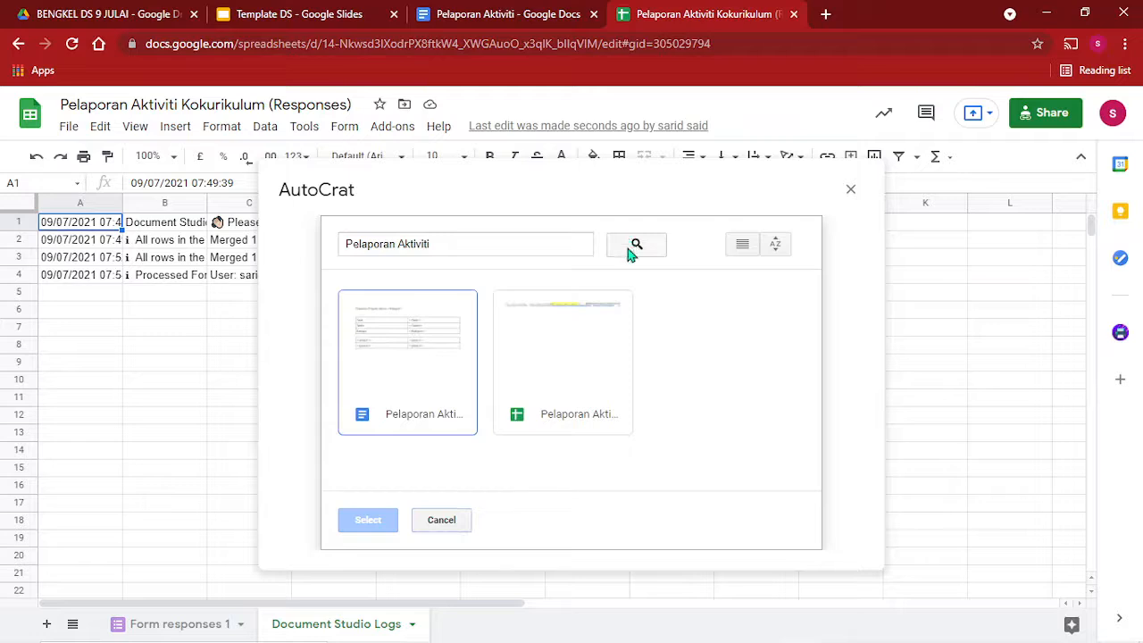
click(406, 336)
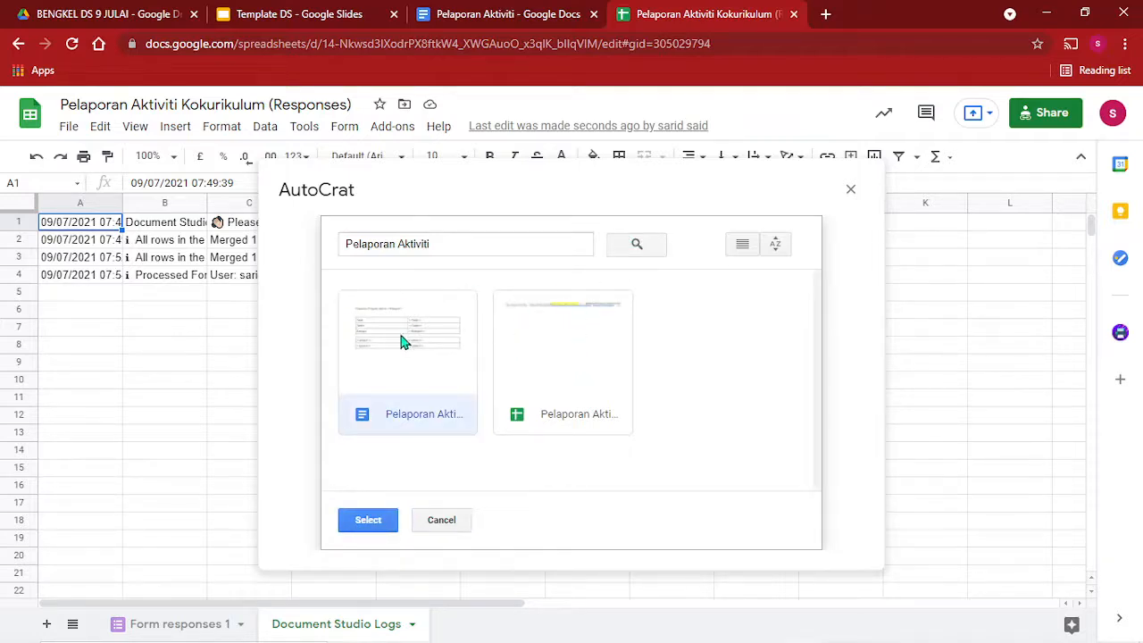
click(368, 520)
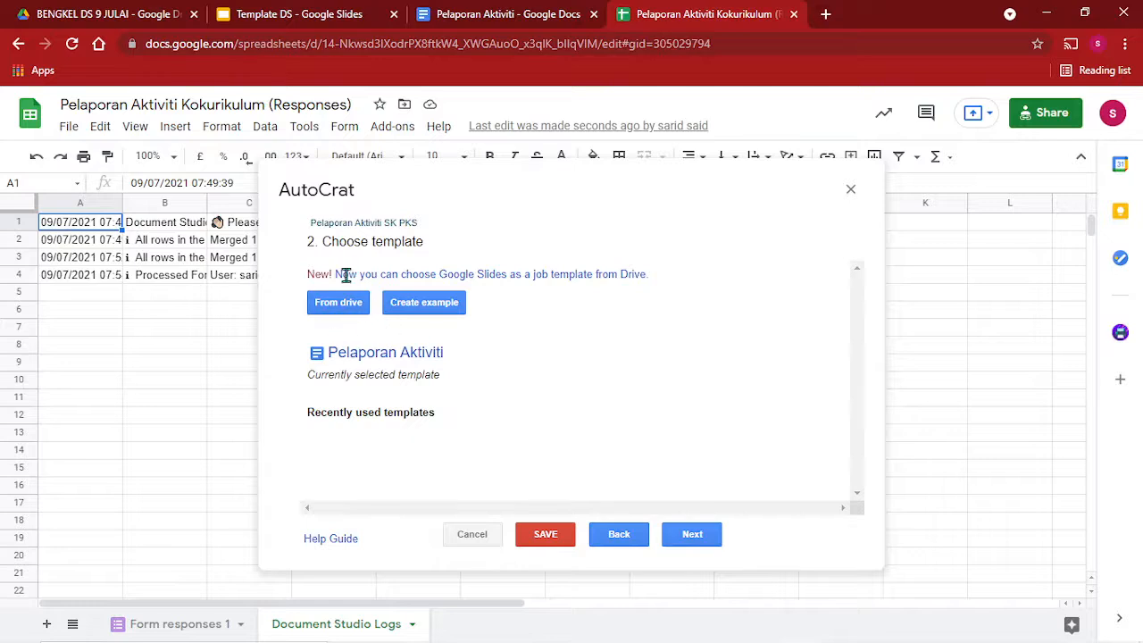
click(686, 534)
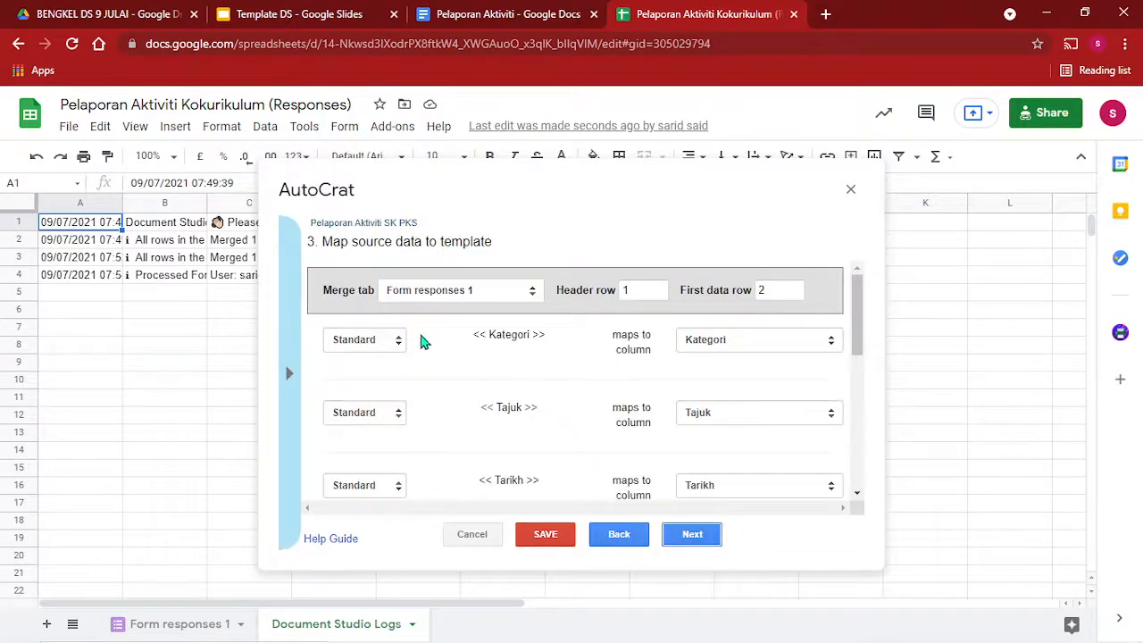
Compare the placeholders in the template document with the columns they map to in Autocrat for Form responses 1.
click(548, 13)
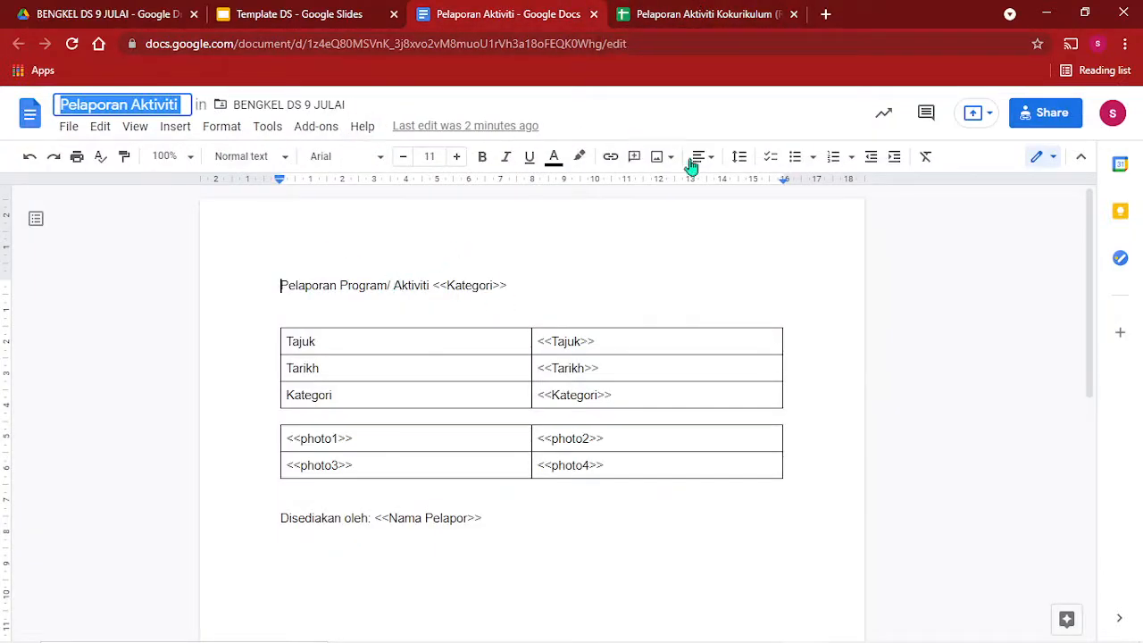
click(849, 245)
click(690, 10)
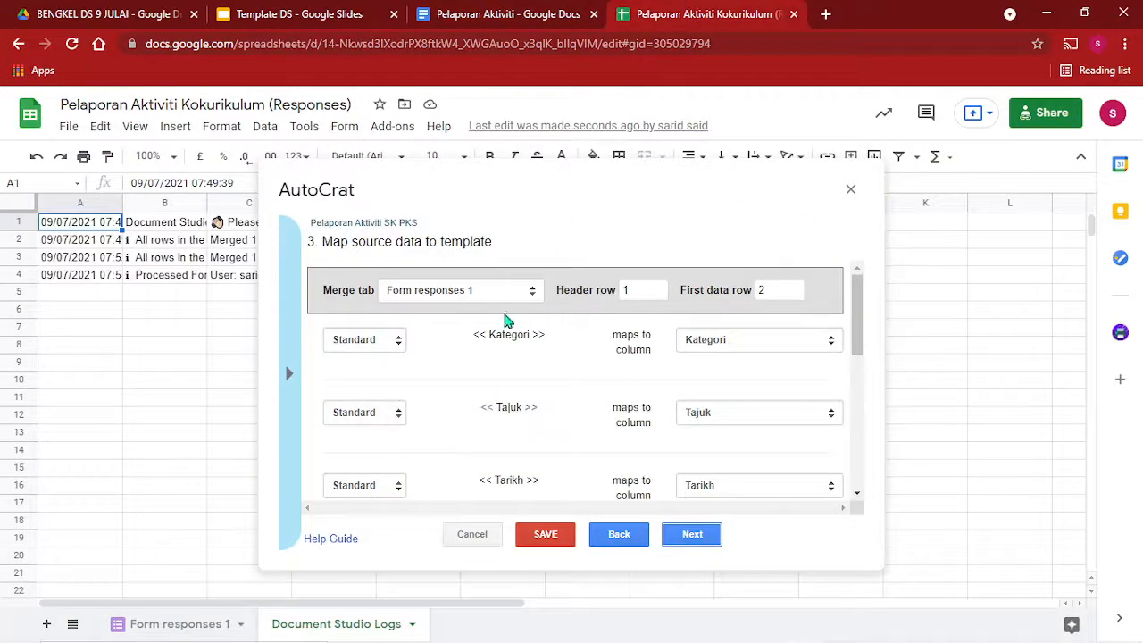
scroll(698, 369, down, 1)
scroll(714, 384, down, 4)
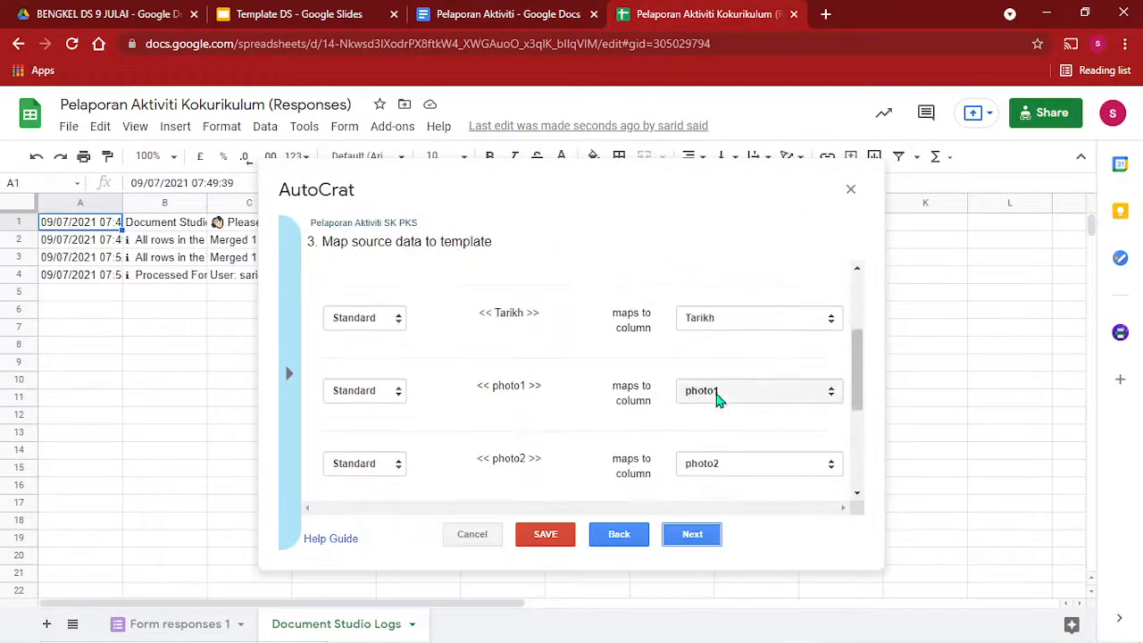
scroll(730, 408, up, 5)
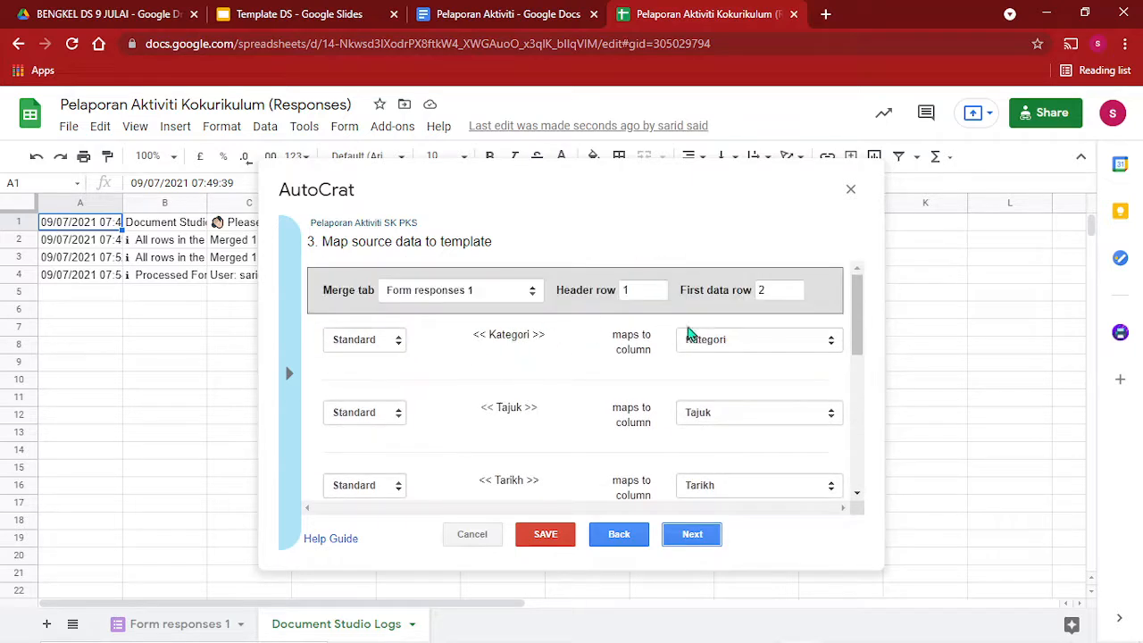
Map the <<photo1>> placeholder as Image with an image width of 300 and an image height of 250.
scroll(625, 344, down, 2)
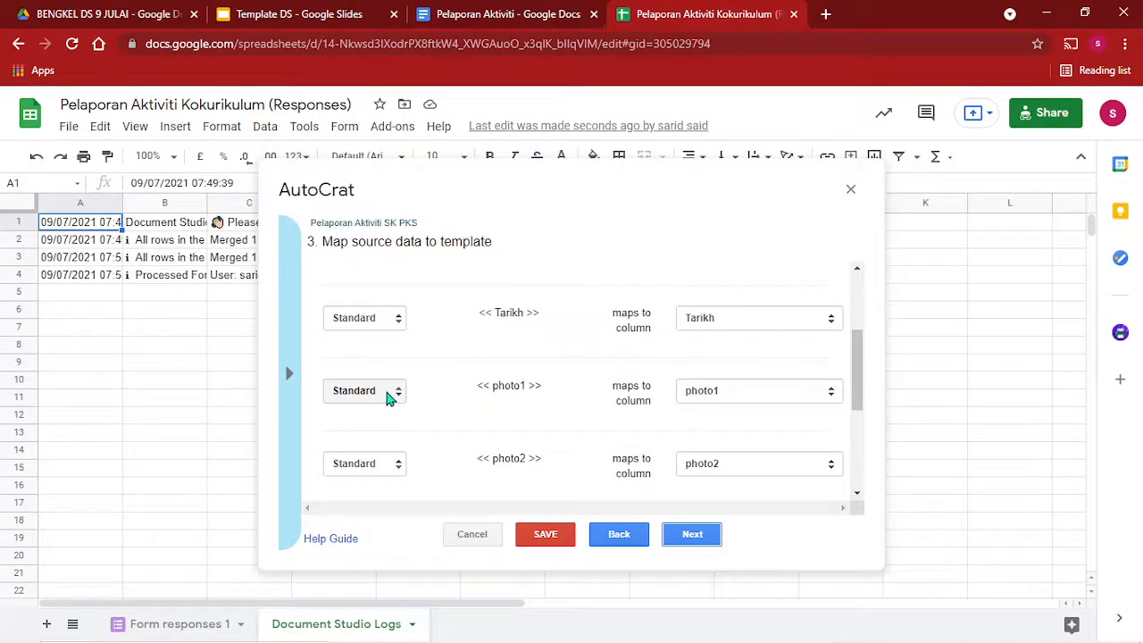
click(389, 393)
click(375, 434)
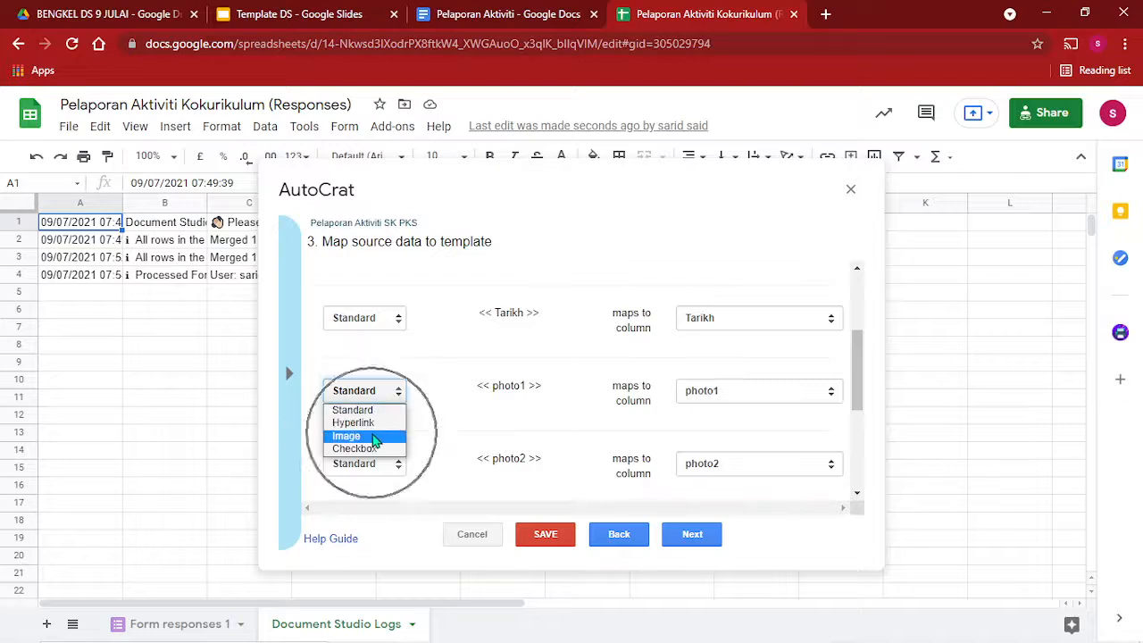
scroll(509, 410, down, 1)
click(706, 384)
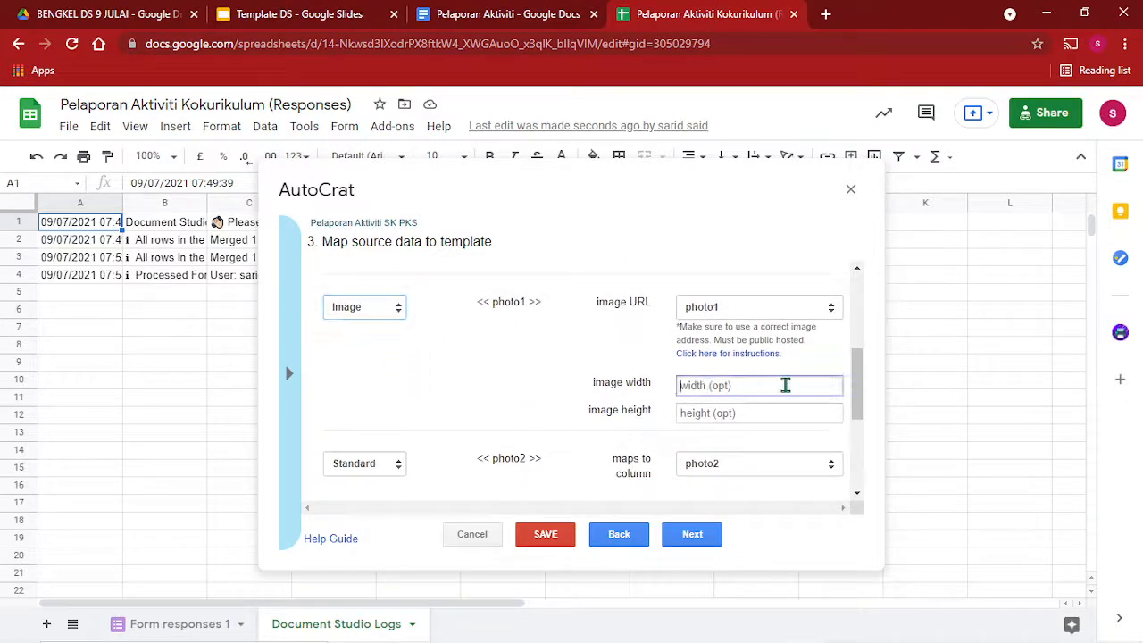
text(300)
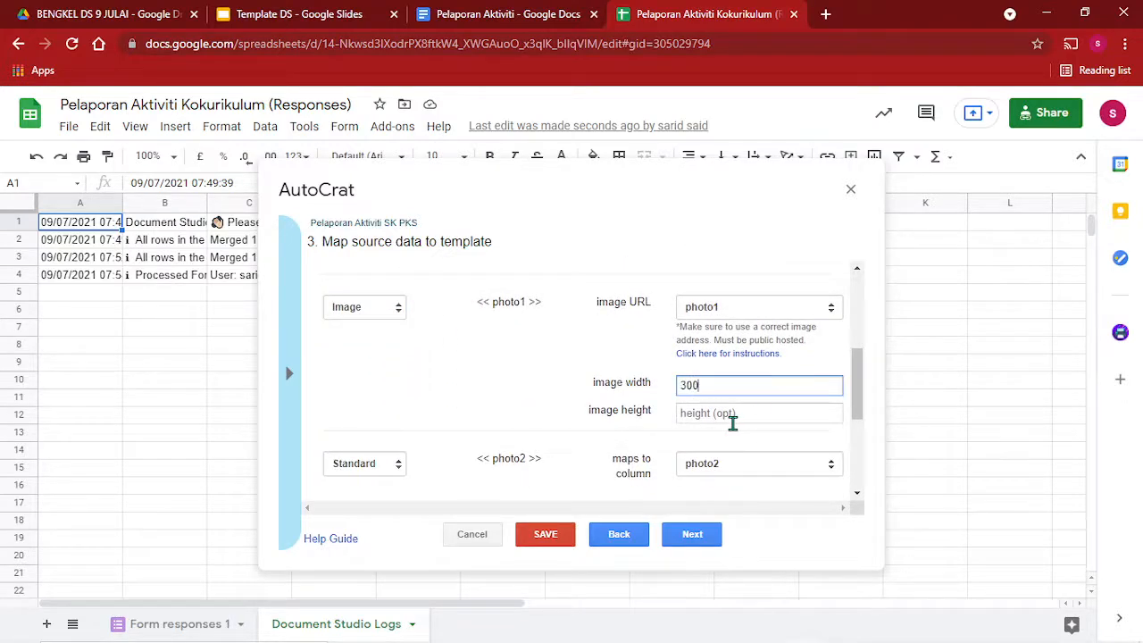
click(726, 411)
text(250)
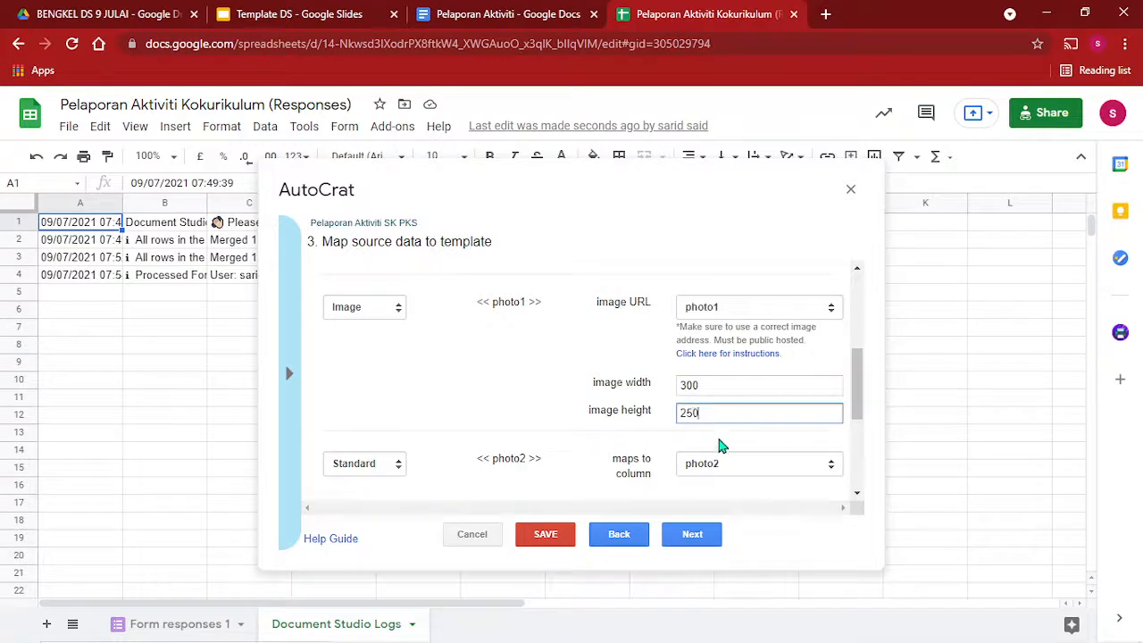
Map the <<photo2>> placeholder as Image with an image width of 300 and an image height of 250.
scroll(719, 437, down, 1)
click(361, 379)
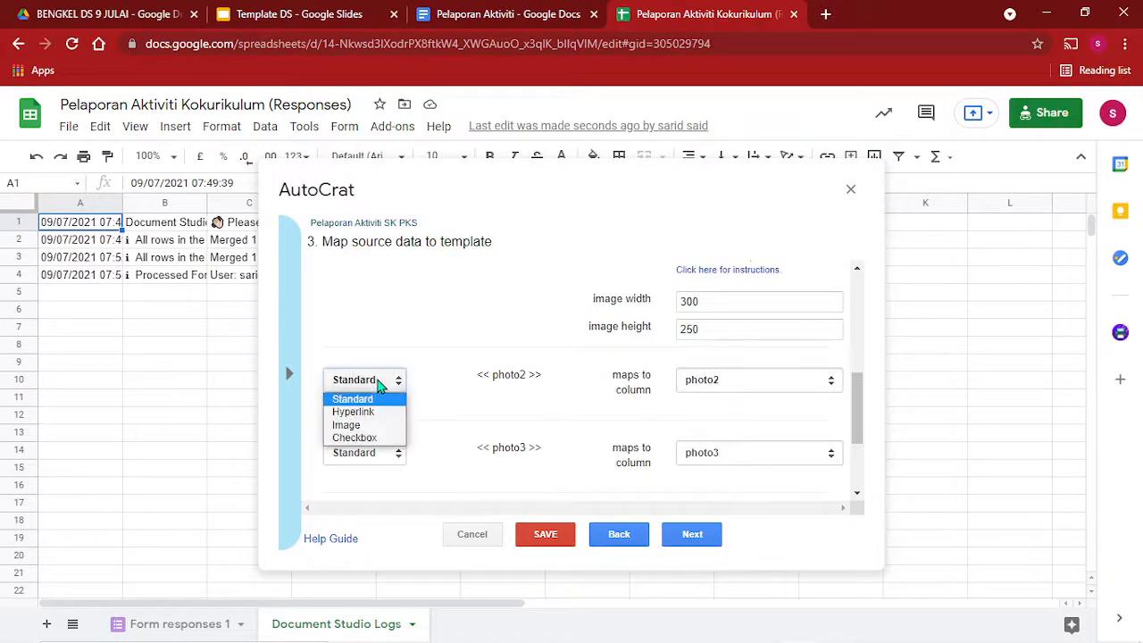
click(359, 426)
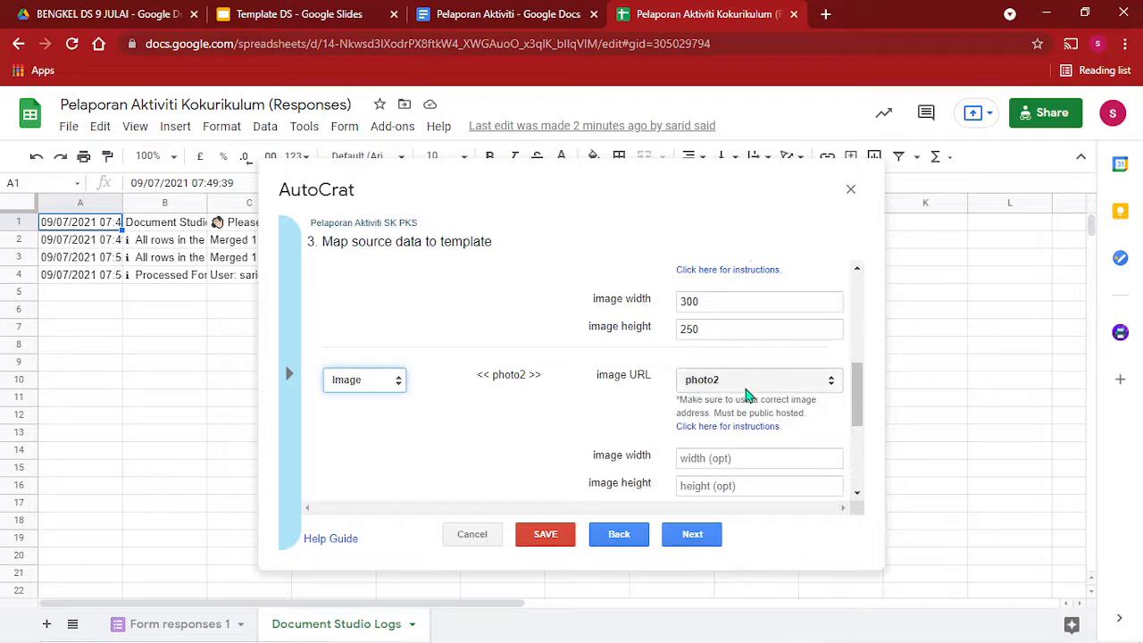
click(720, 457)
text(30)
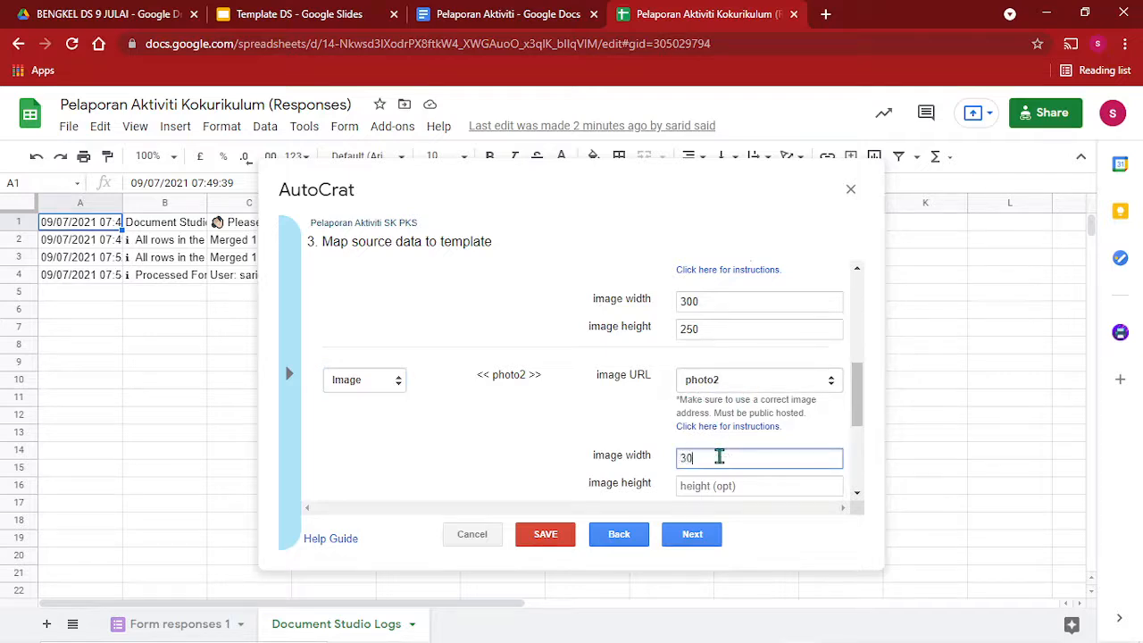
text(0)
click(701, 483)
text(25)
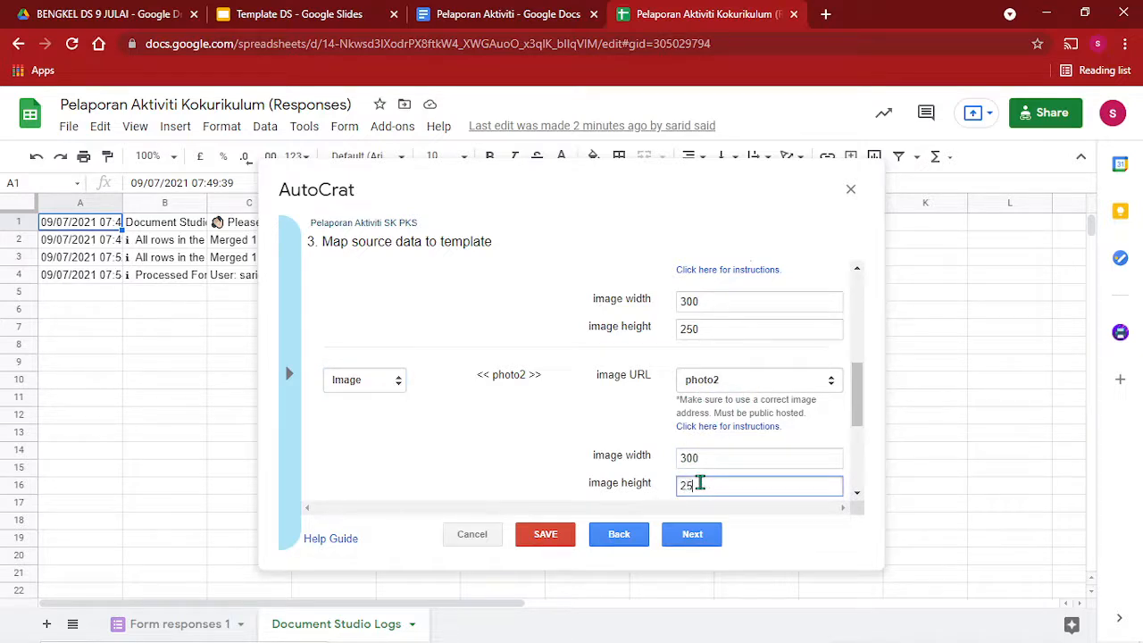
Map the <<photo3>> placeholder as Image from the photo3 column, with an image width of 300 and an image height of 250.
scroll(709, 476, down, 2)
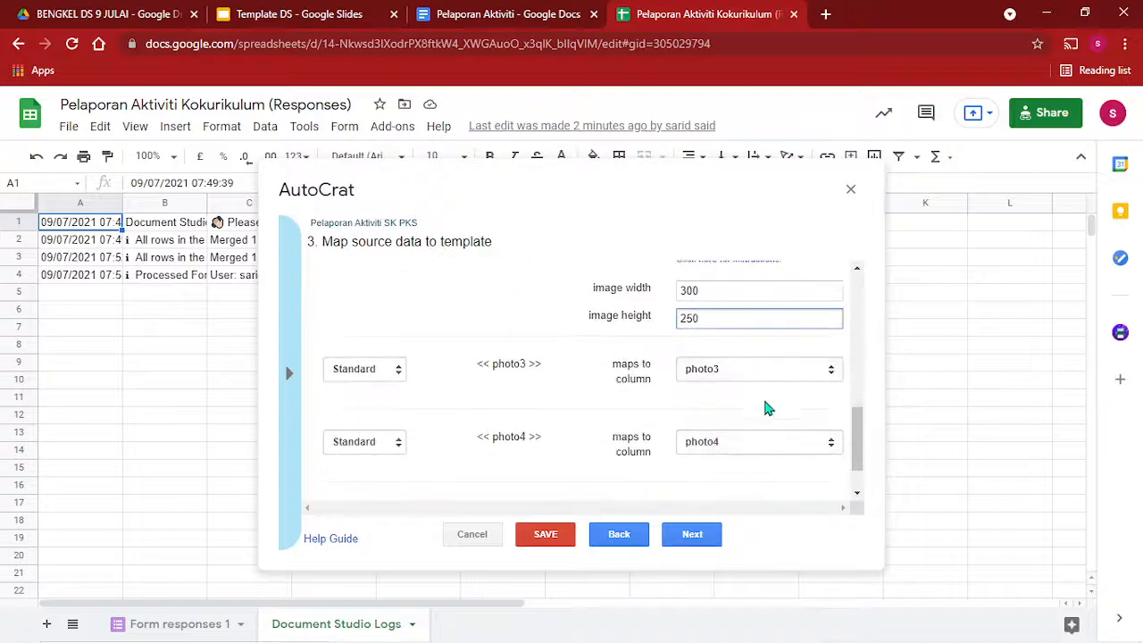
click(364, 368)
click(349, 411)
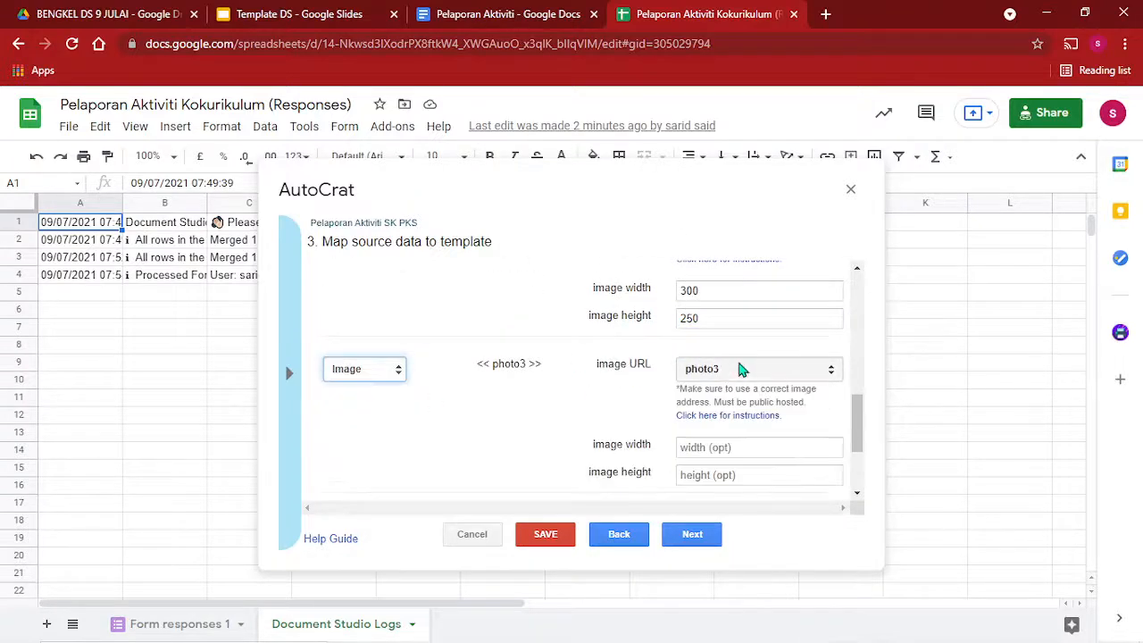
click(738, 369)
click(738, 369)
click(721, 446)
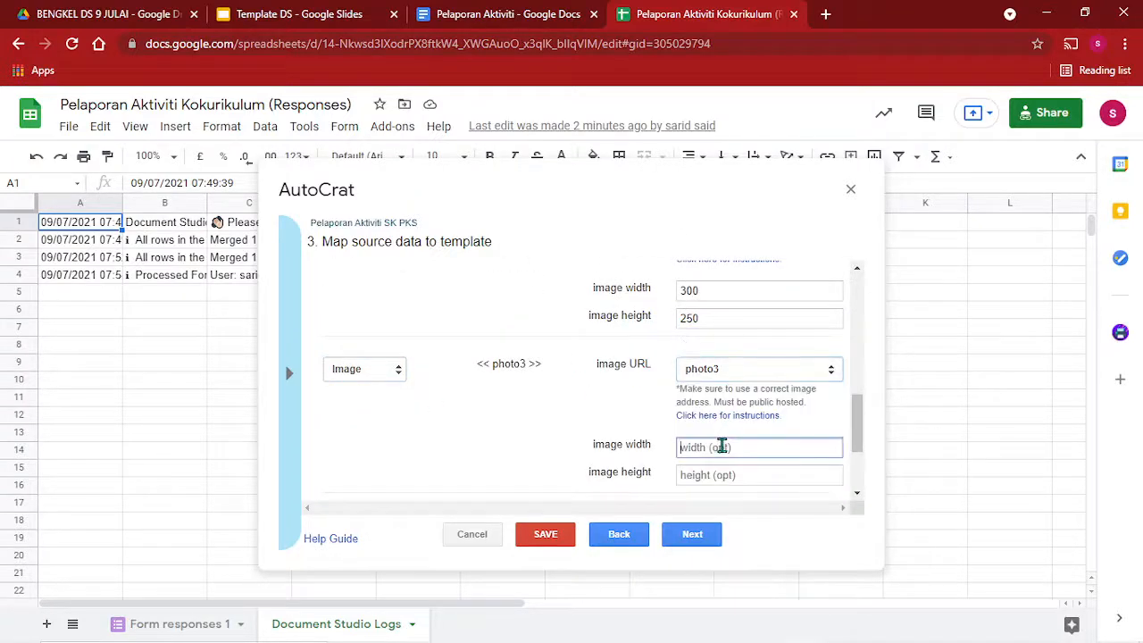
text(300)
click(719, 474)
text(25)
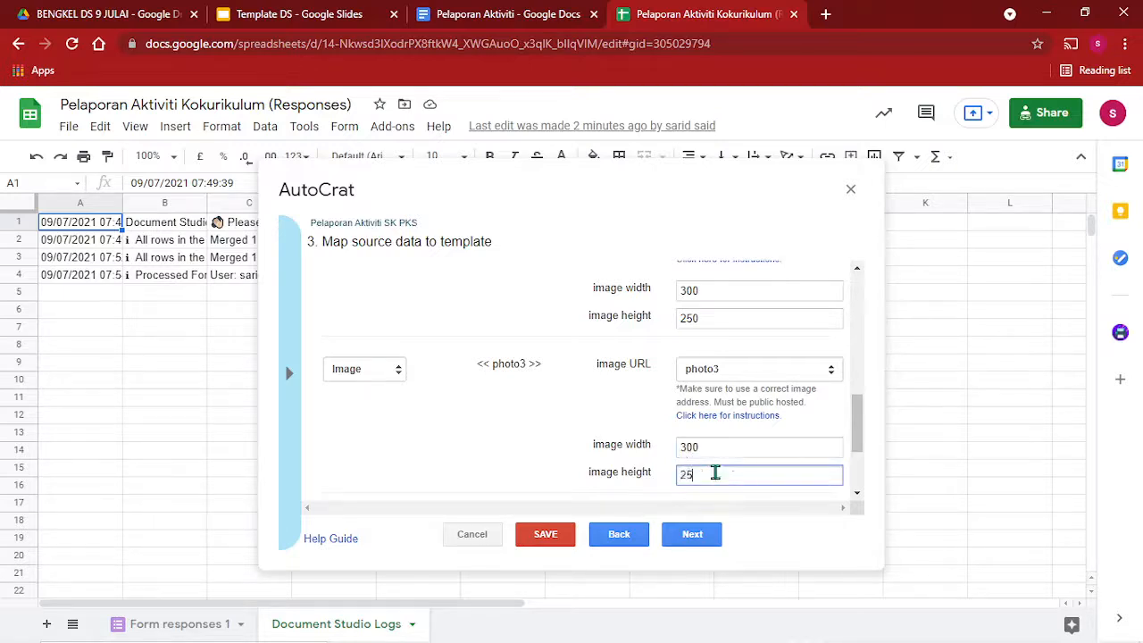
text(0)
Map the <<photo4>> placeholder as Image, 300 wide and 250 high, and proceed to the file settings.
scroll(561, 434, down, 2)
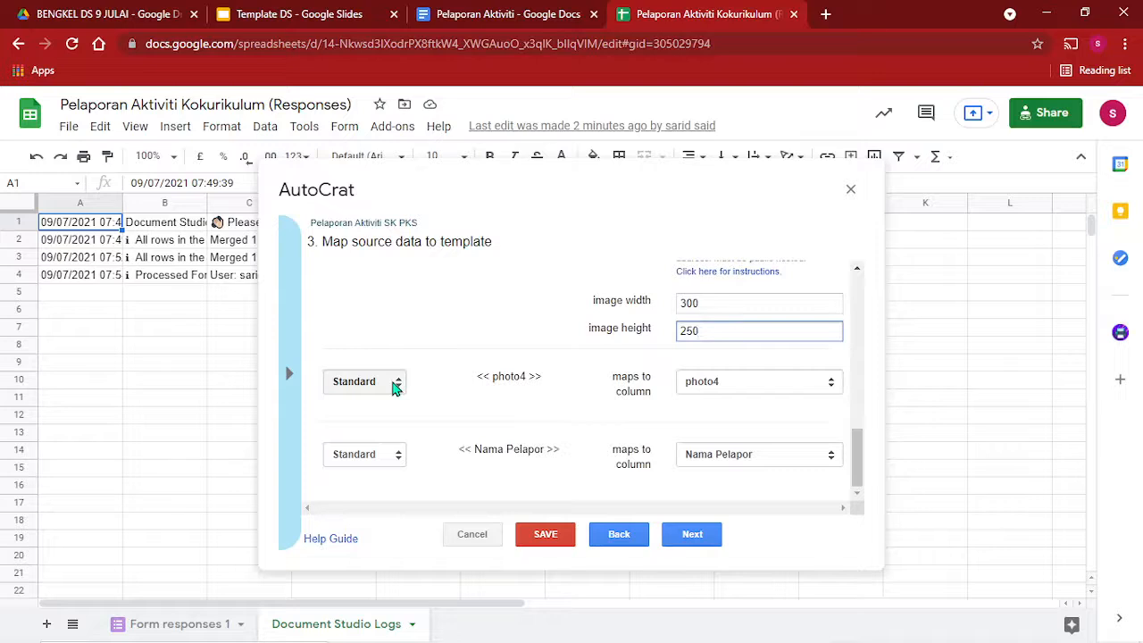
click(396, 382)
click(361, 425)
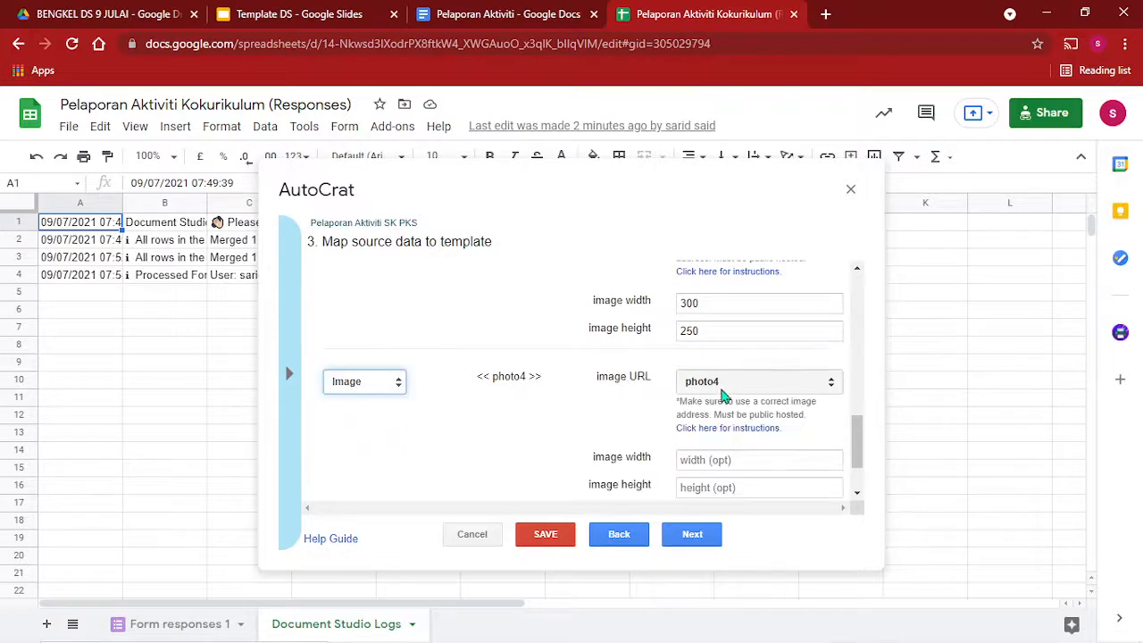
scroll(777, 396, down, 2)
click(723, 381)
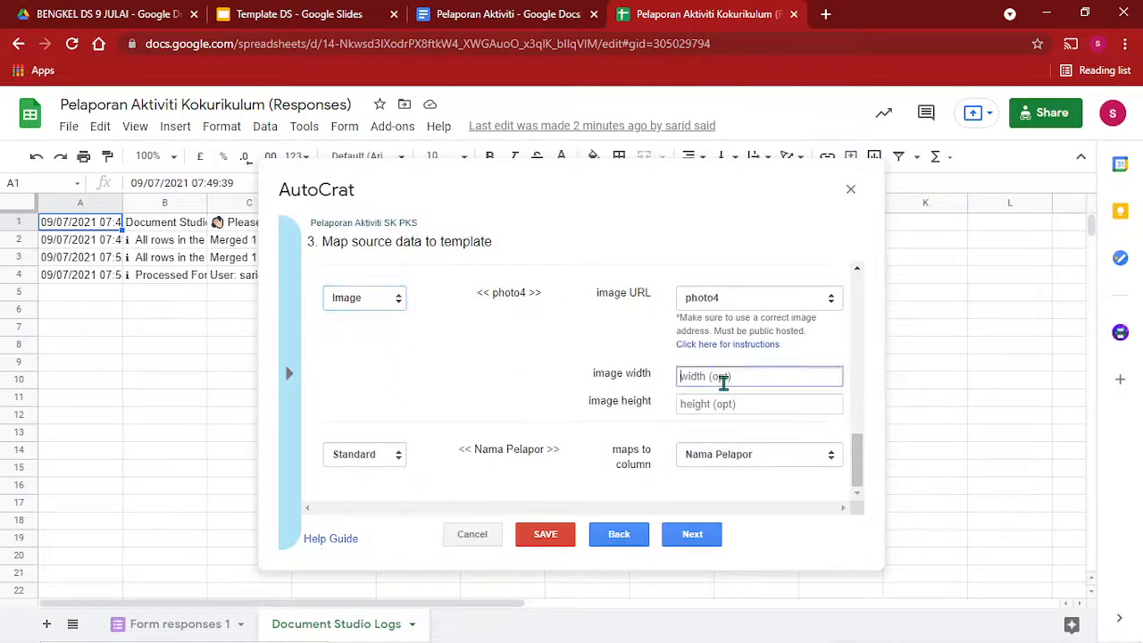
text(300)
click(714, 405)
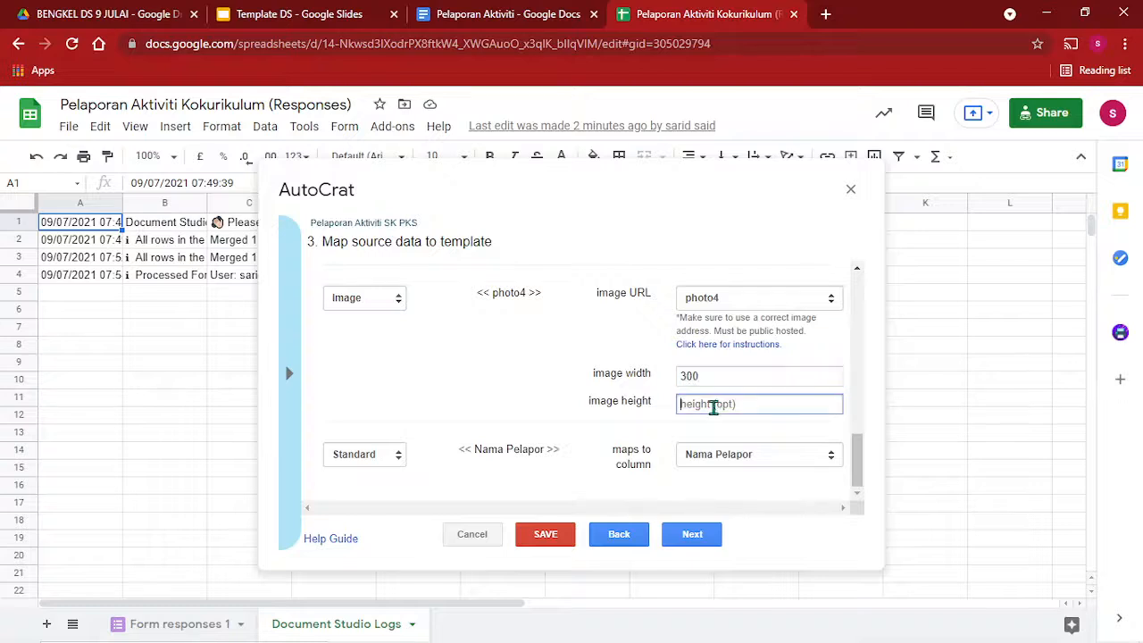
text(250)
click(705, 531)
Use the copied <<Kategori>> tag as the output file name, set the file type to PDF and proceed to the destination folders.
click(338, 298)
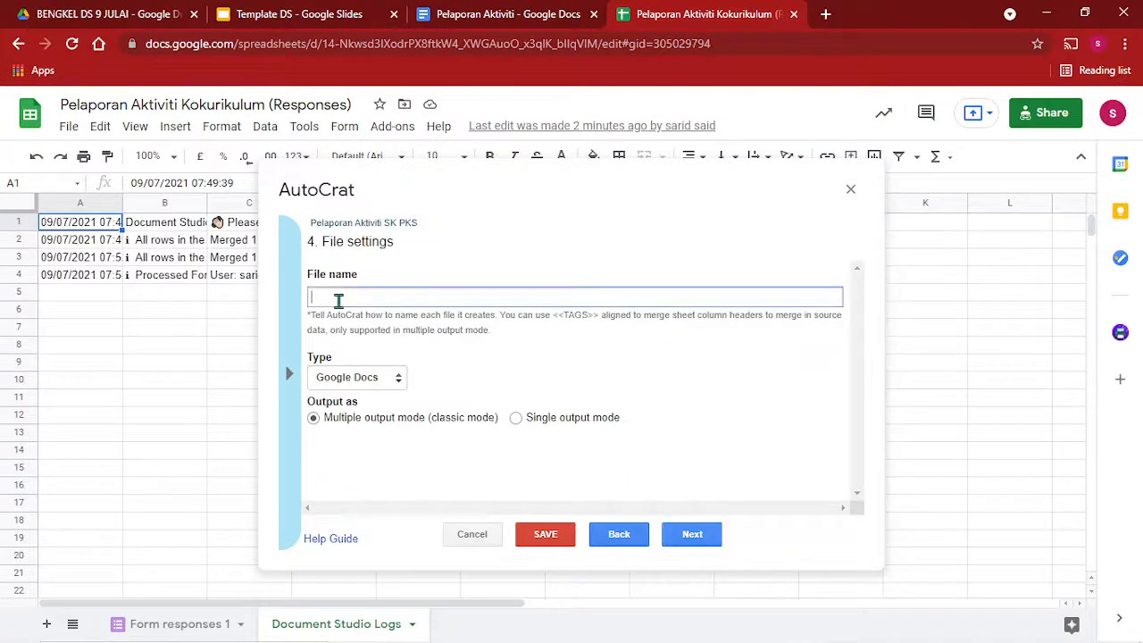
click(291, 314)
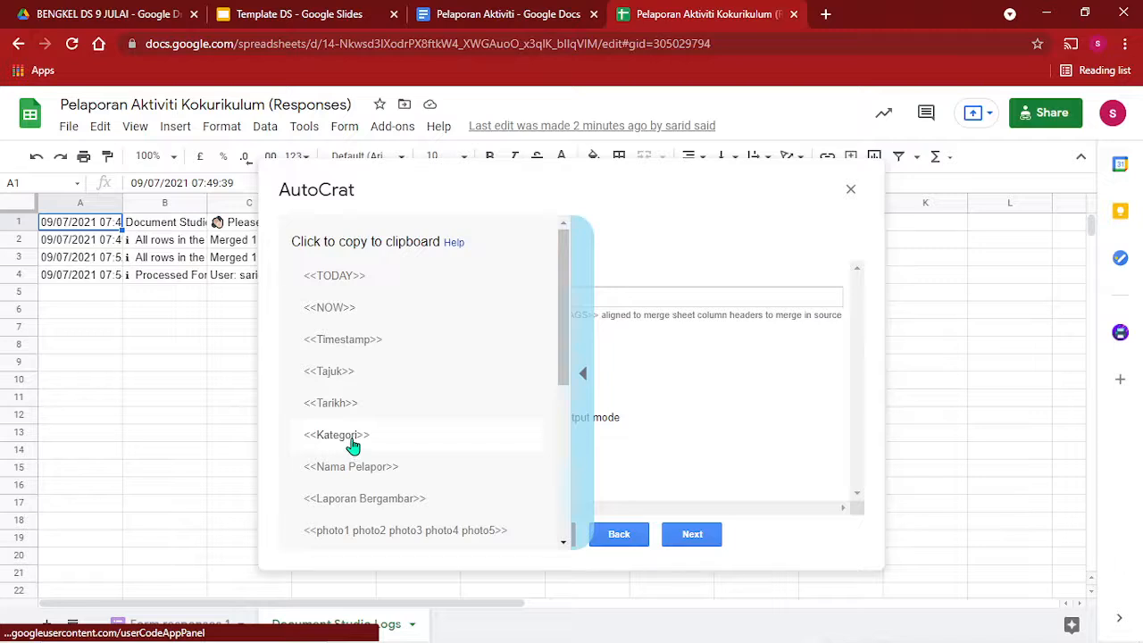
click(353, 445)
right_click(334, 296)
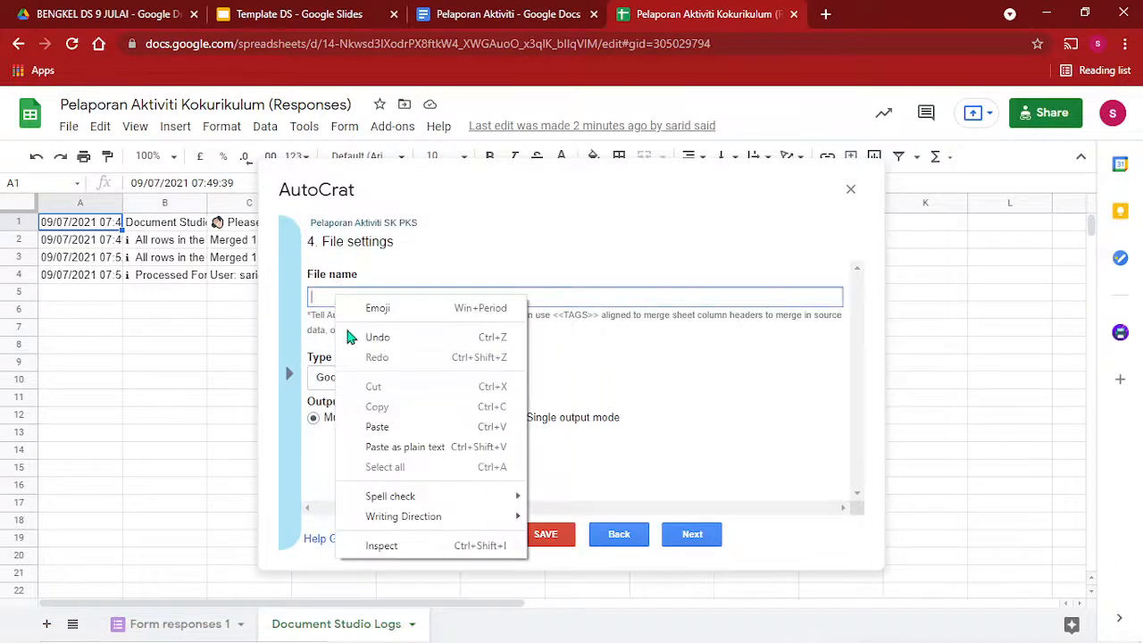
click(377, 426)
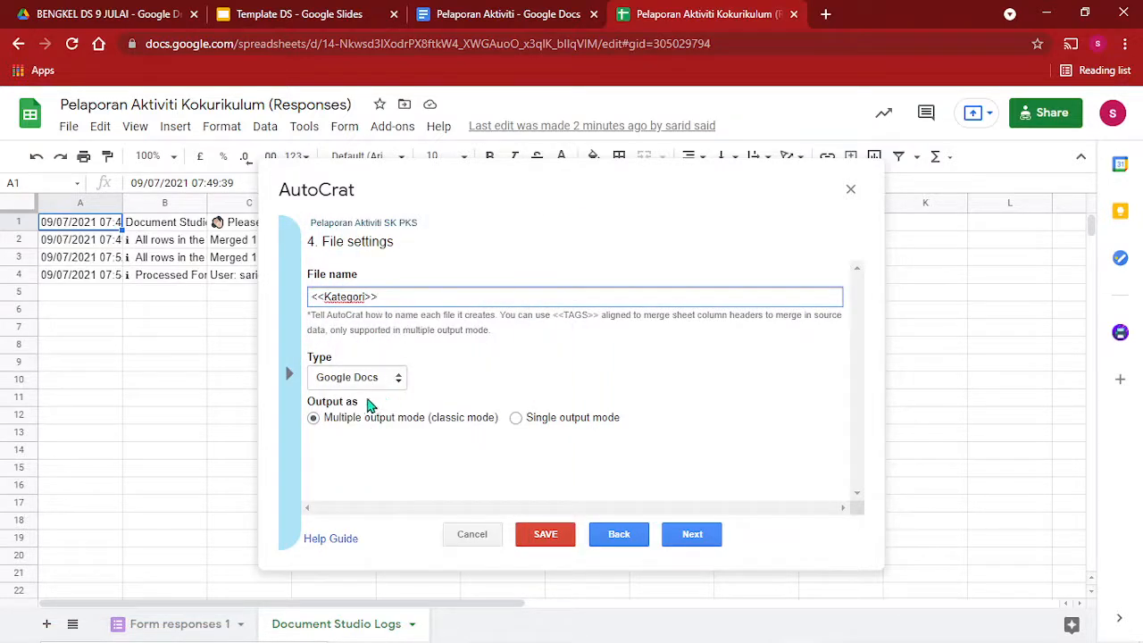
click(396, 387)
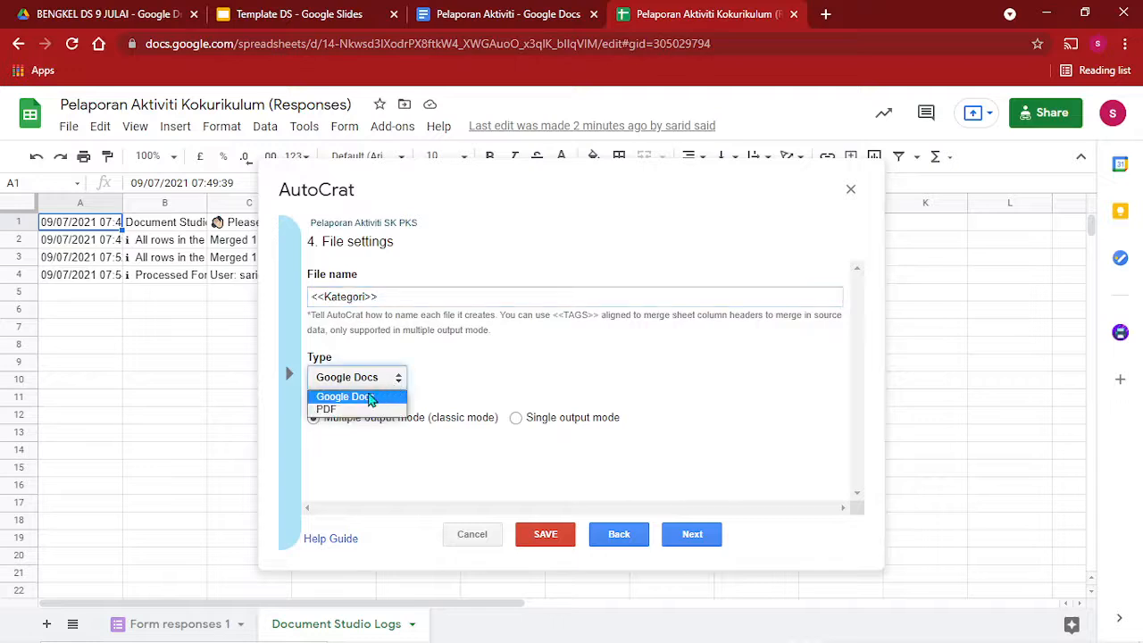
click(328, 409)
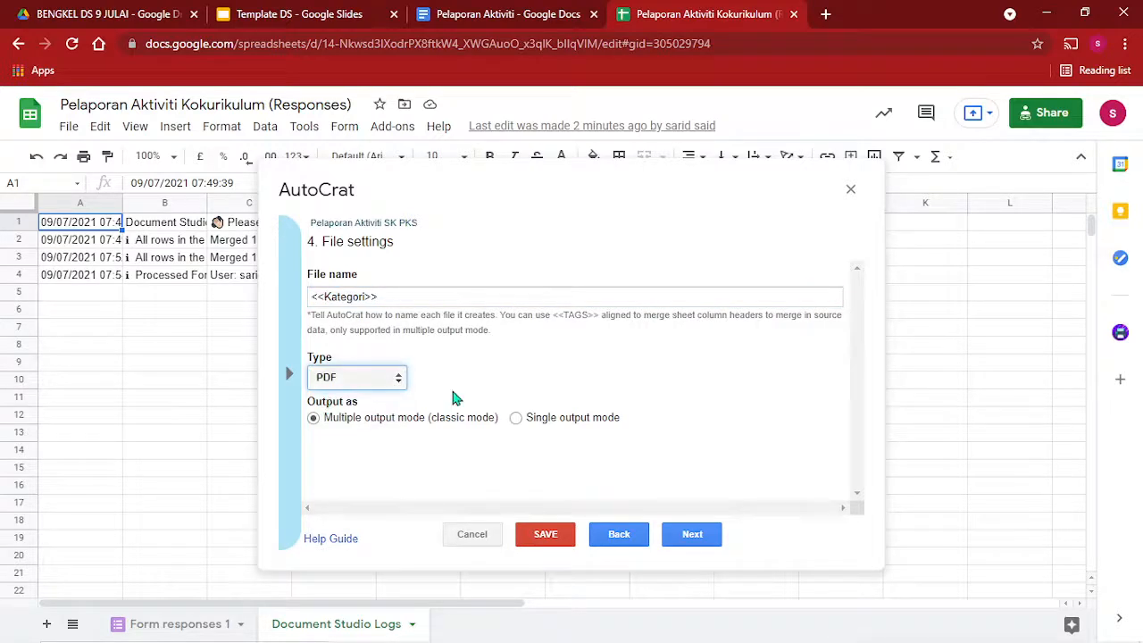
click(692, 534)
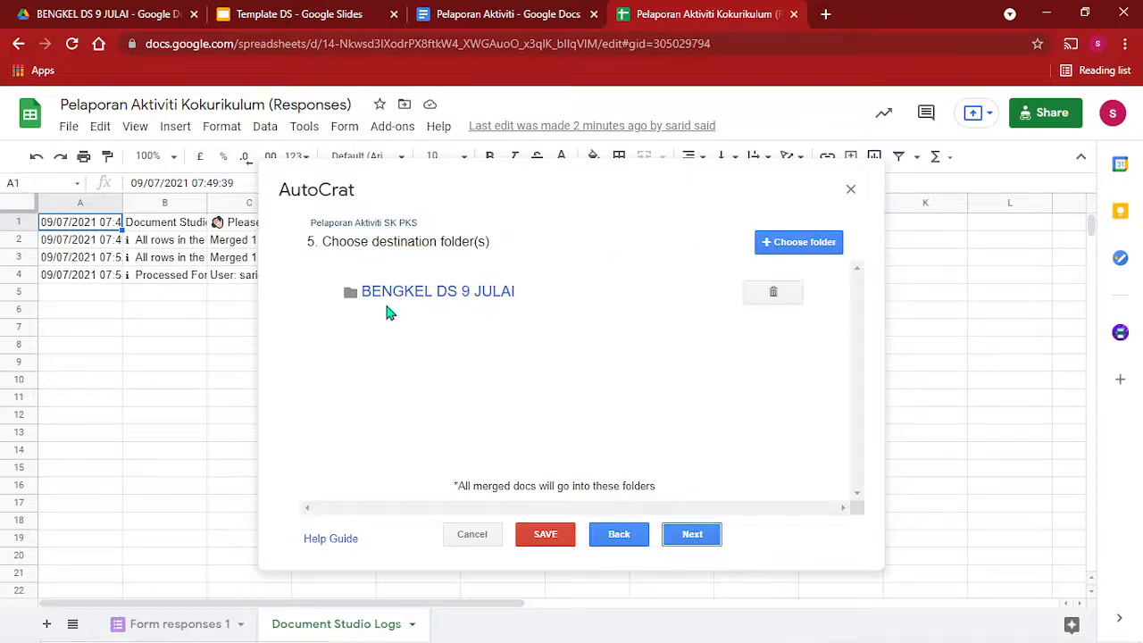
Open the BENGKEL DS 9 JULAI folder in Google Drive and create a folder named PELAPORAN AUTOCRAT in it.
click(429, 291)
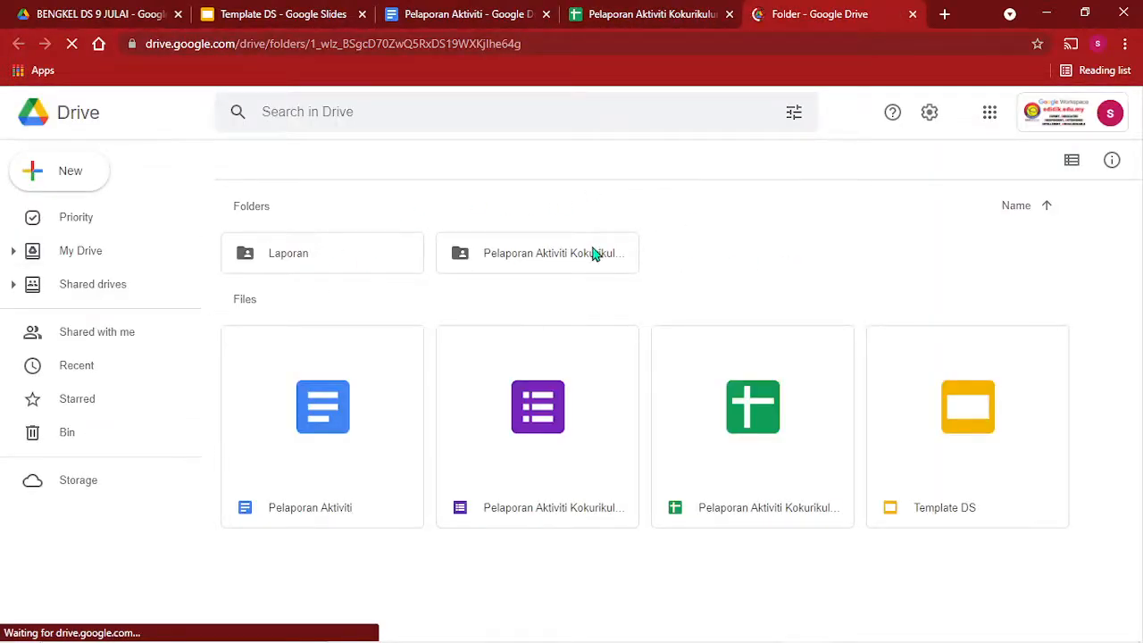
right_click(750, 254)
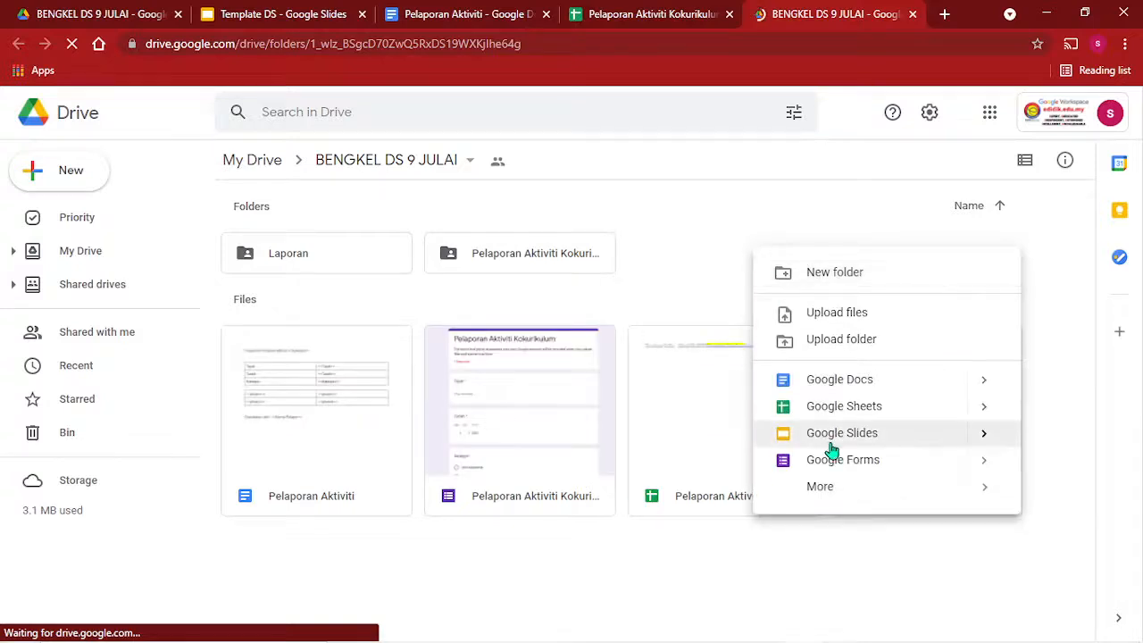
click(830, 281)
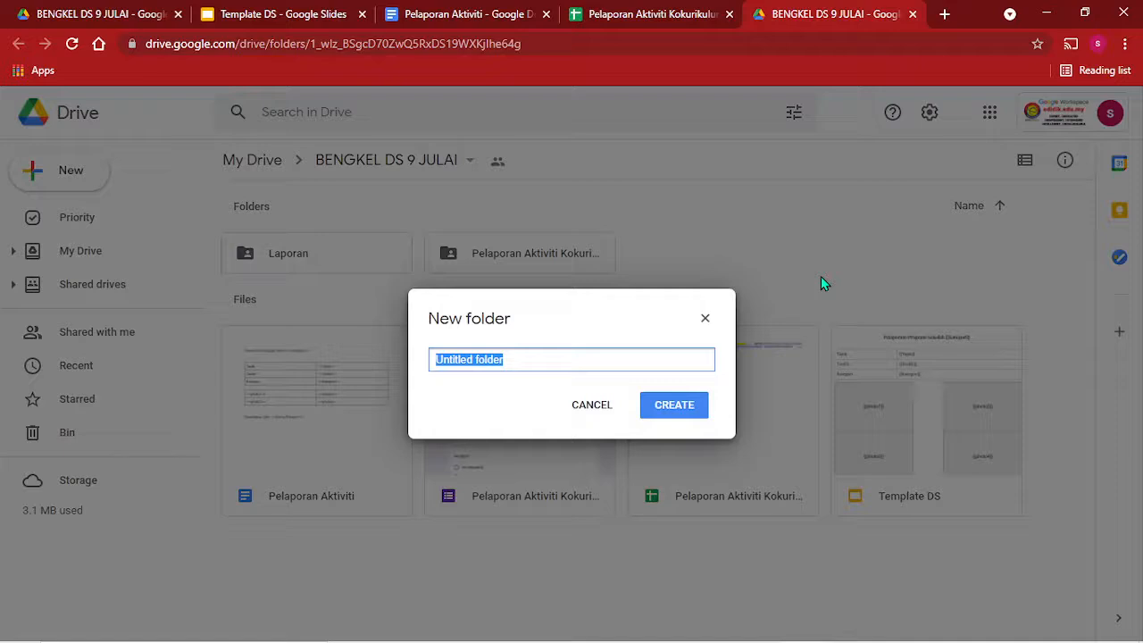
text(FOL)
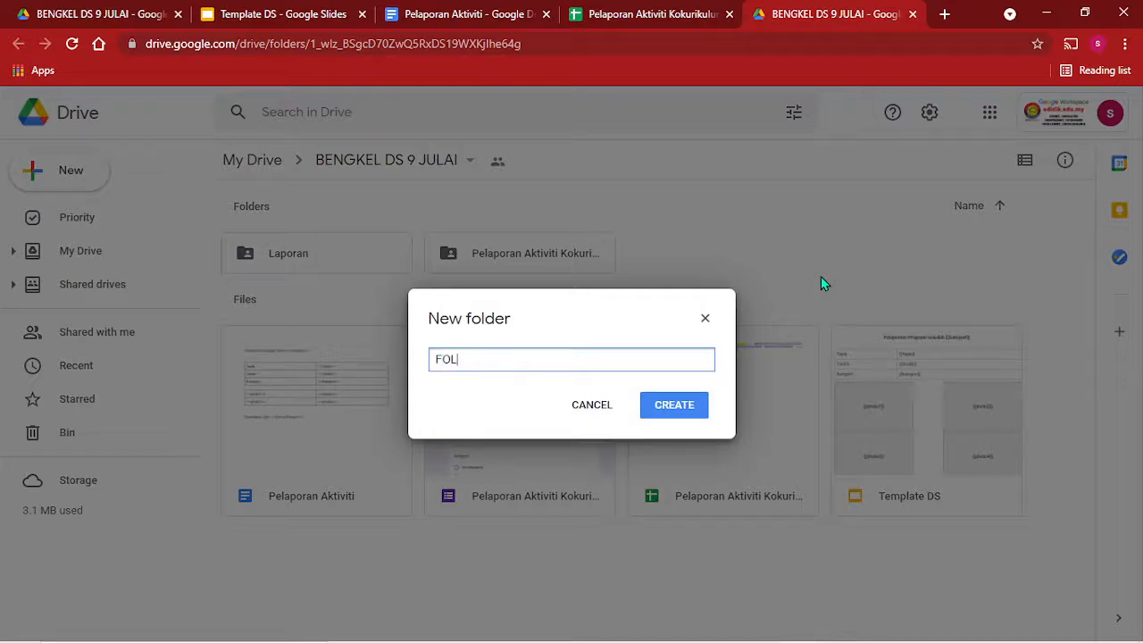
key(BackSpace)
key(BackSpace)
key(BackSpace)
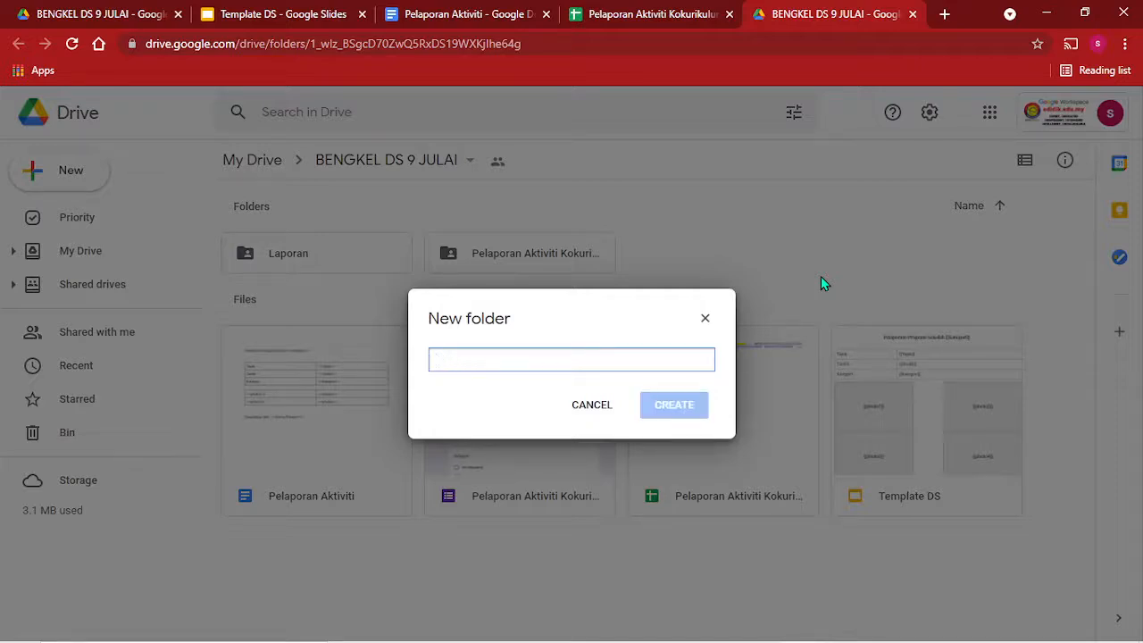
text(PELAPORAN AUTOCRAT)
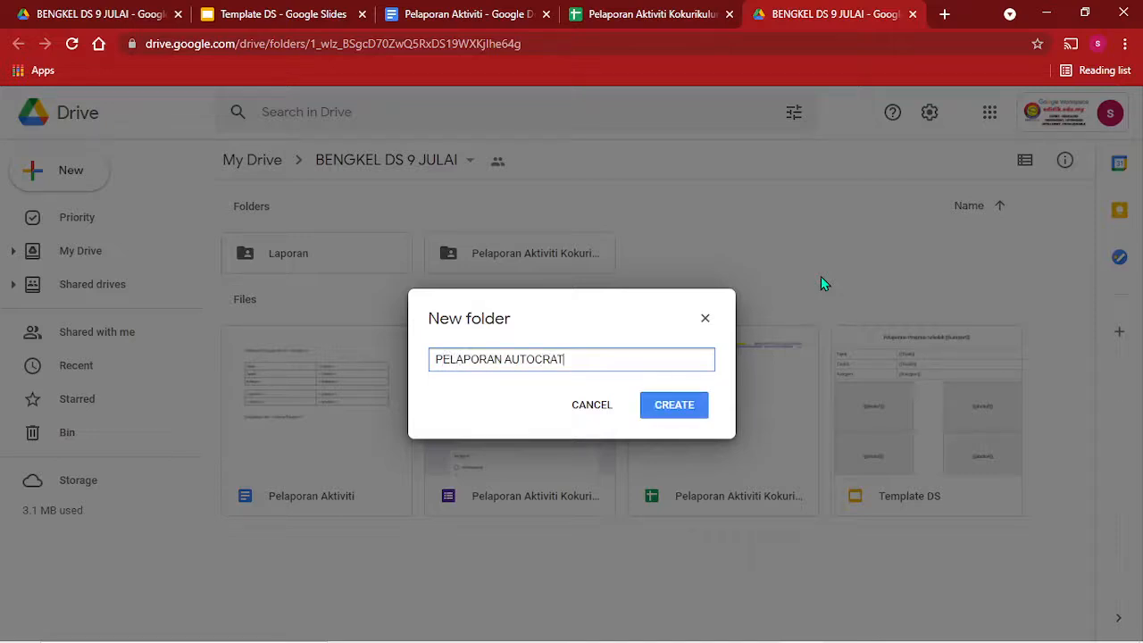
click(671, 407)
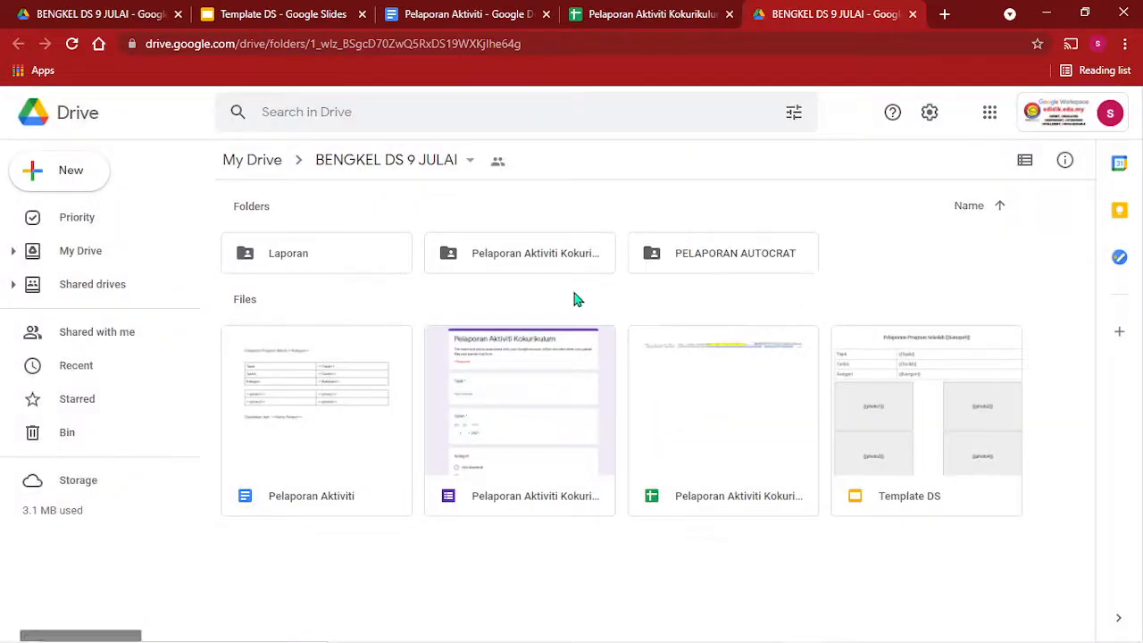
click(747, 255)
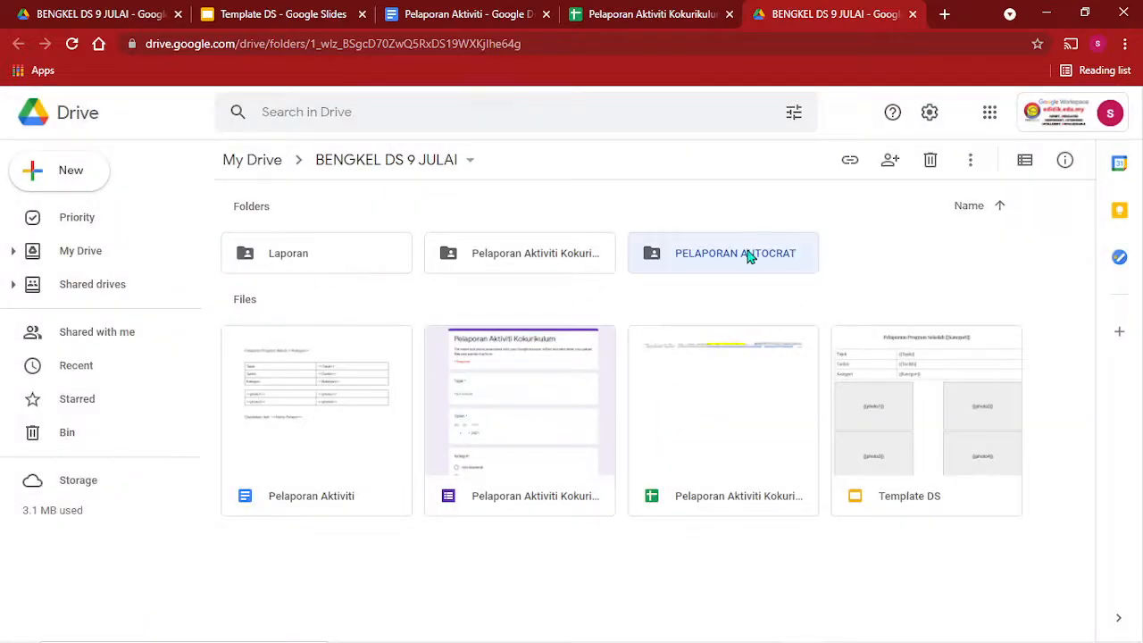
Back in the response spreadsheet's Autocrat job, replace the BENGKEL DS 9 JULAI destination folder with PELAPORAN AUTOCRAT.
click(635, 7)
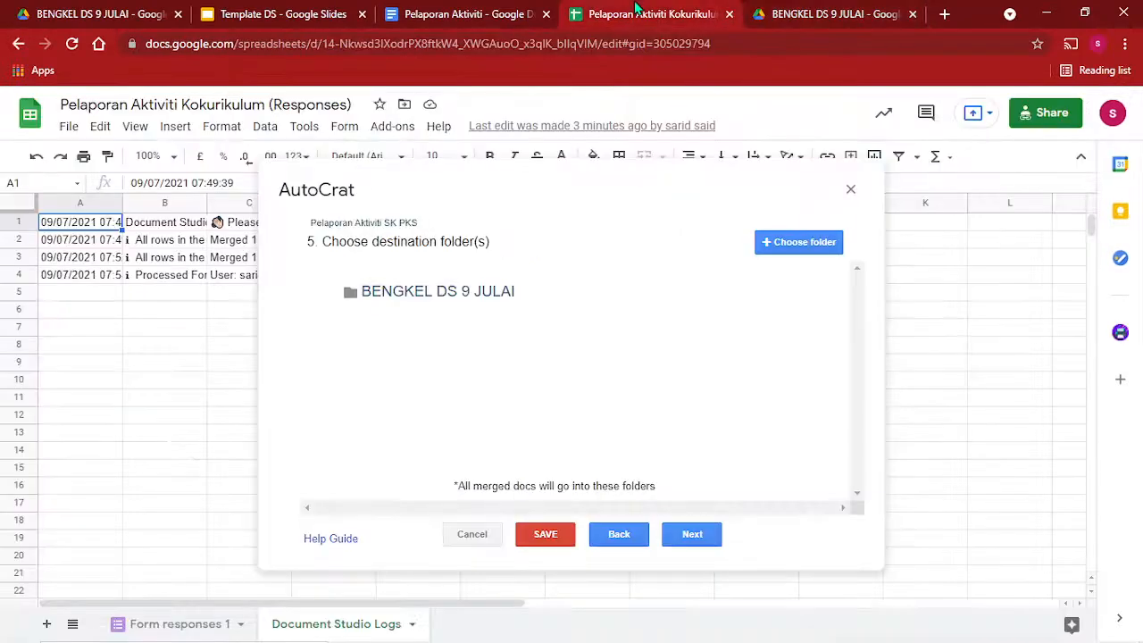
click(782, 296)
click(817, 358)
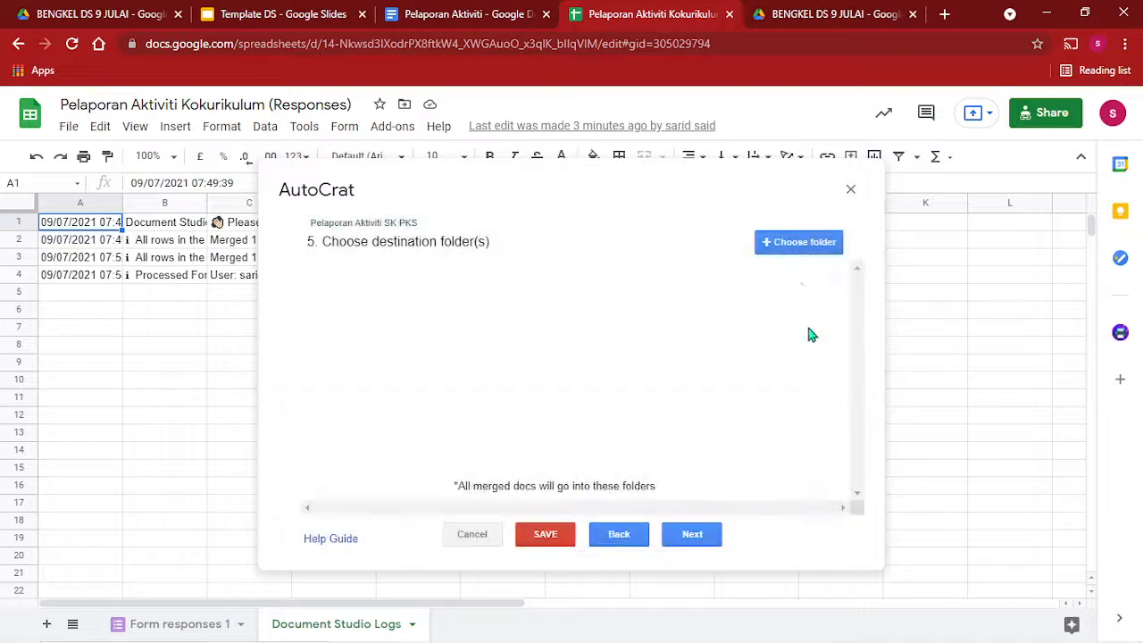
click(801, 251)
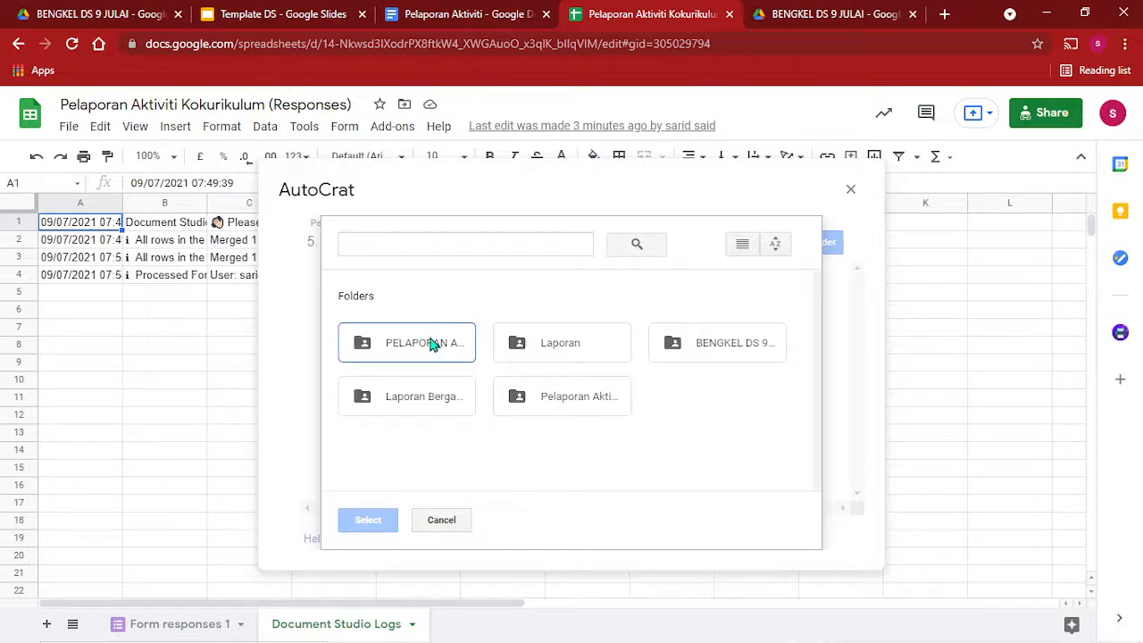
click(432, 343)
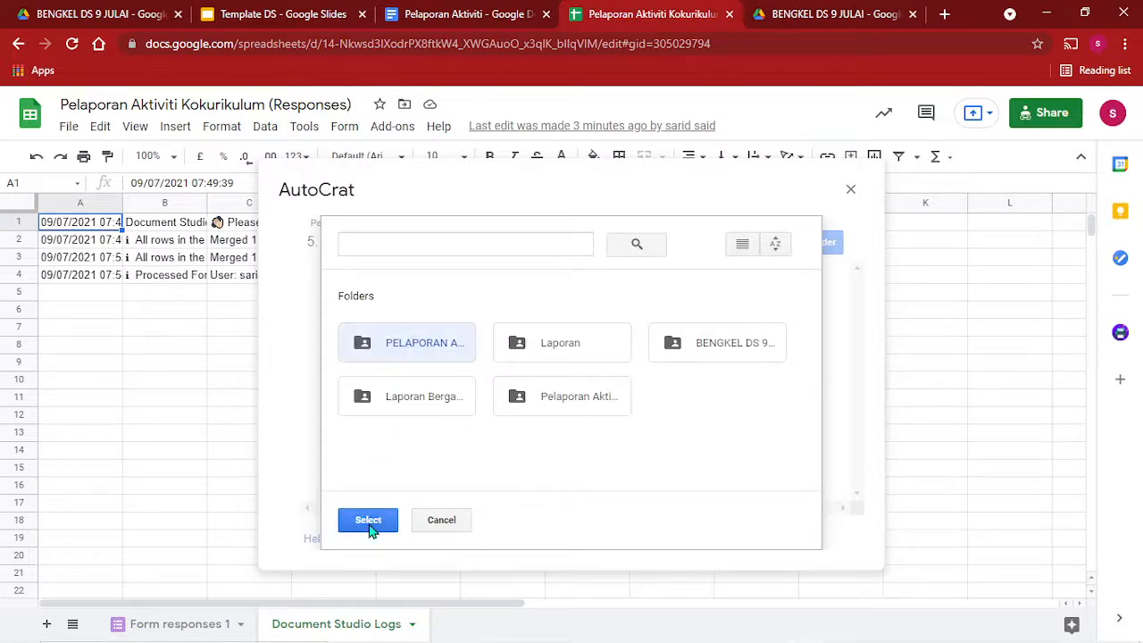
click(368, 522)
Proceed to the job triggers without adding a merge condition, keeping Share doc set to No.
click(686, 534)
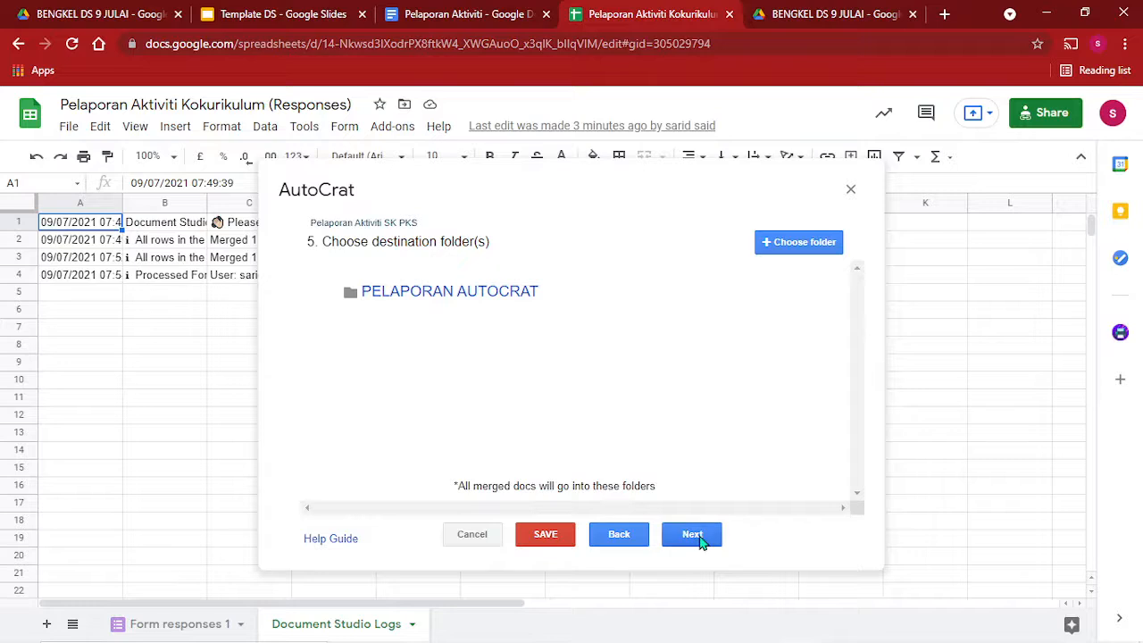
click(693, 535)
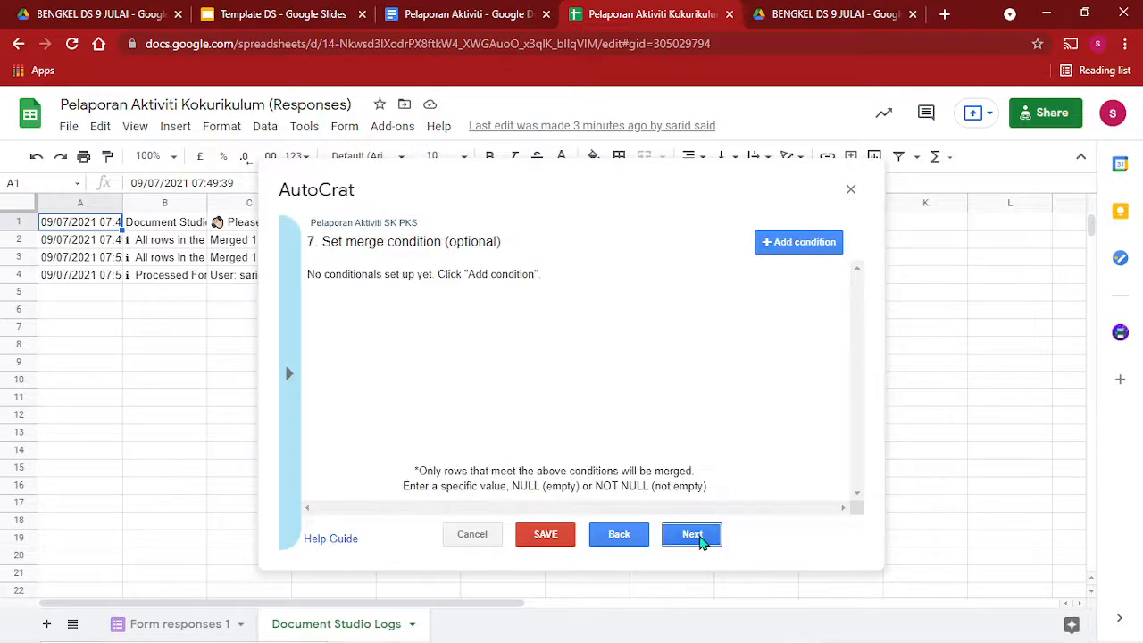
click(701, 539)
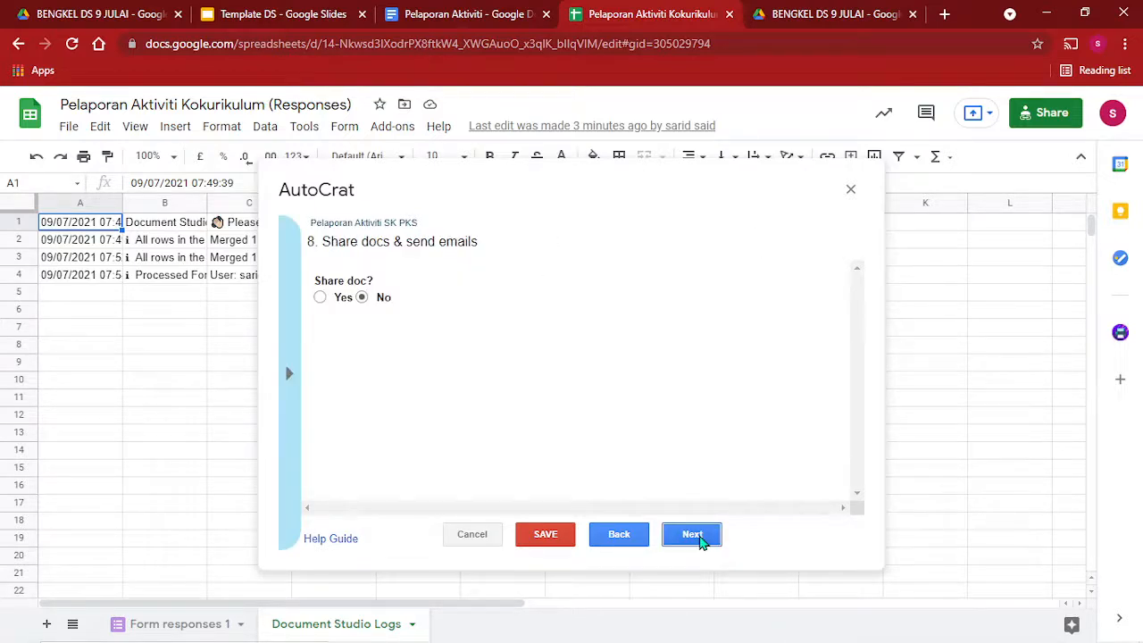
click(702, 540)
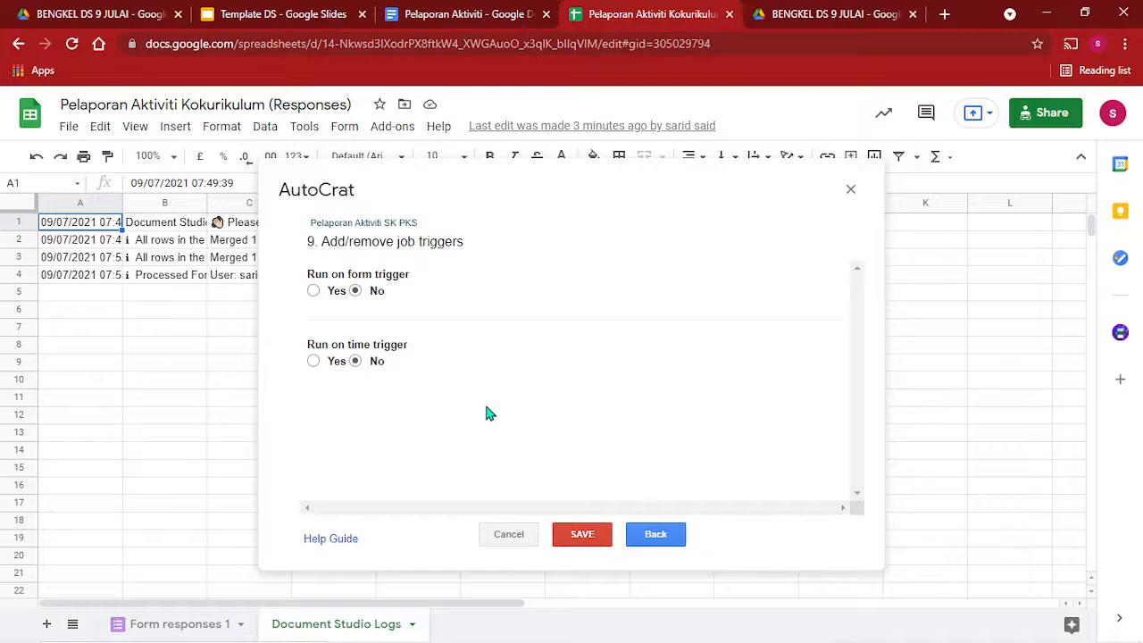
Enable the form trigger for the job, leave the time trigger off, and save the job.
click(313, 290)
click(812, 361)
click(584, 538)
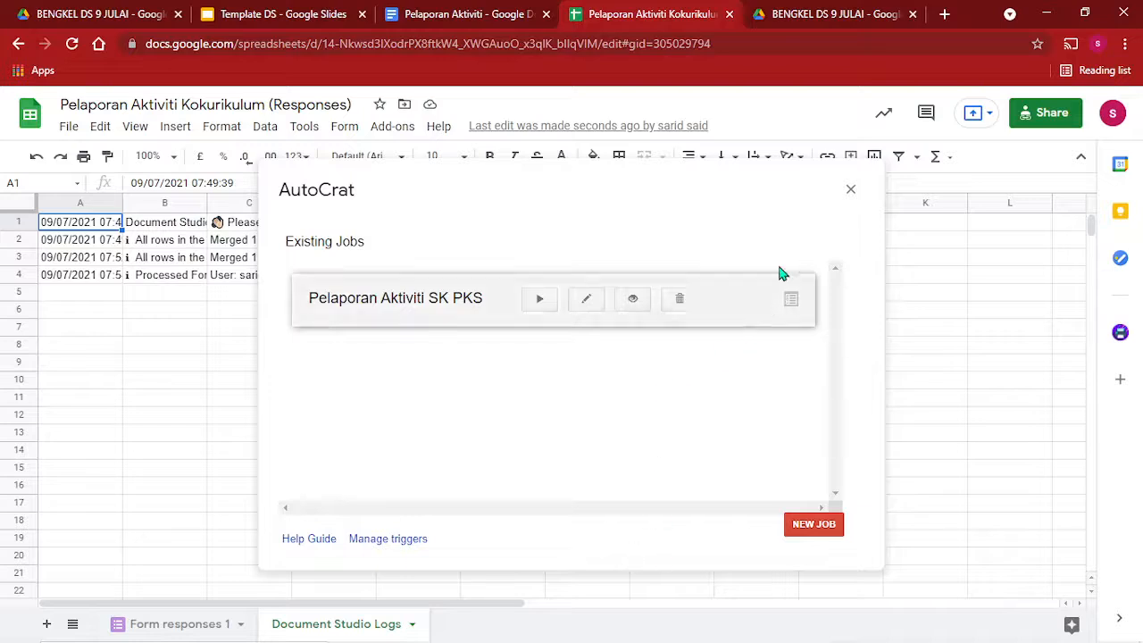
Generate a preview of the Pelaporan Aktiviti SK PKS job for the first mergeable row and open the preview PDF.
click(631, 303)
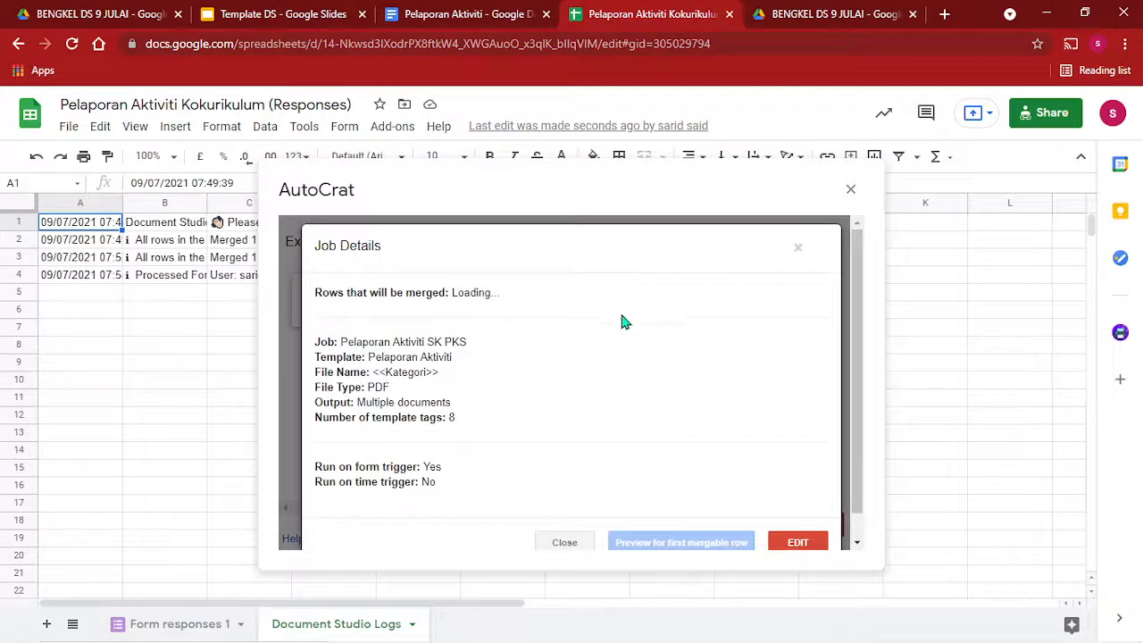
scroll(627, 351, down, 1)
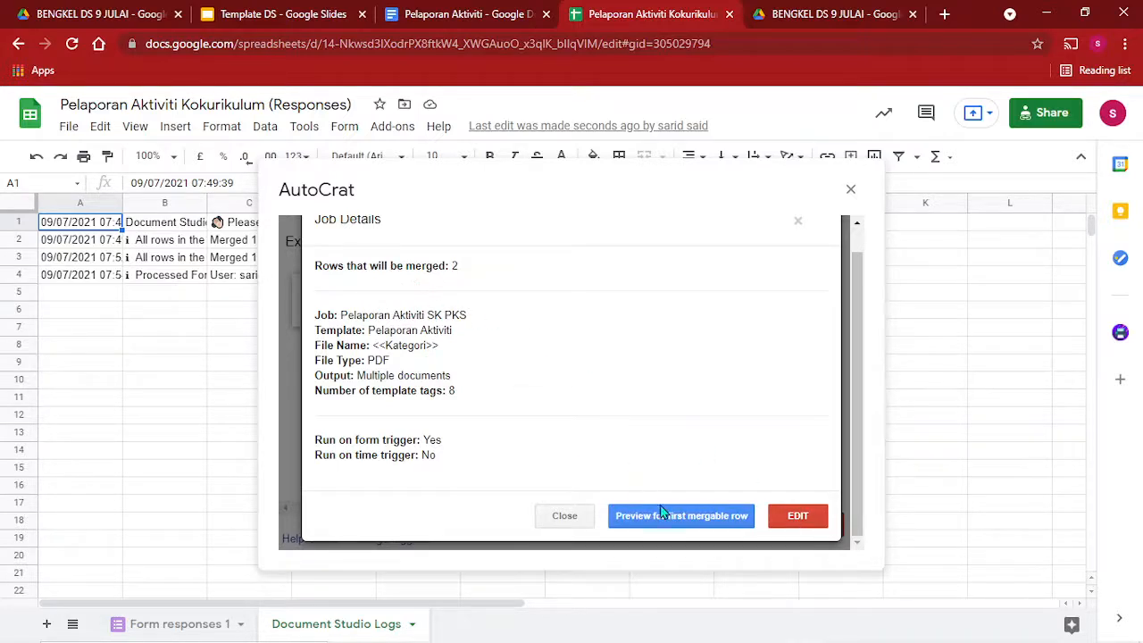
key(ctrl)
key(ctrl)
key(ctrl)
key(ctrl)
key(ctrl)
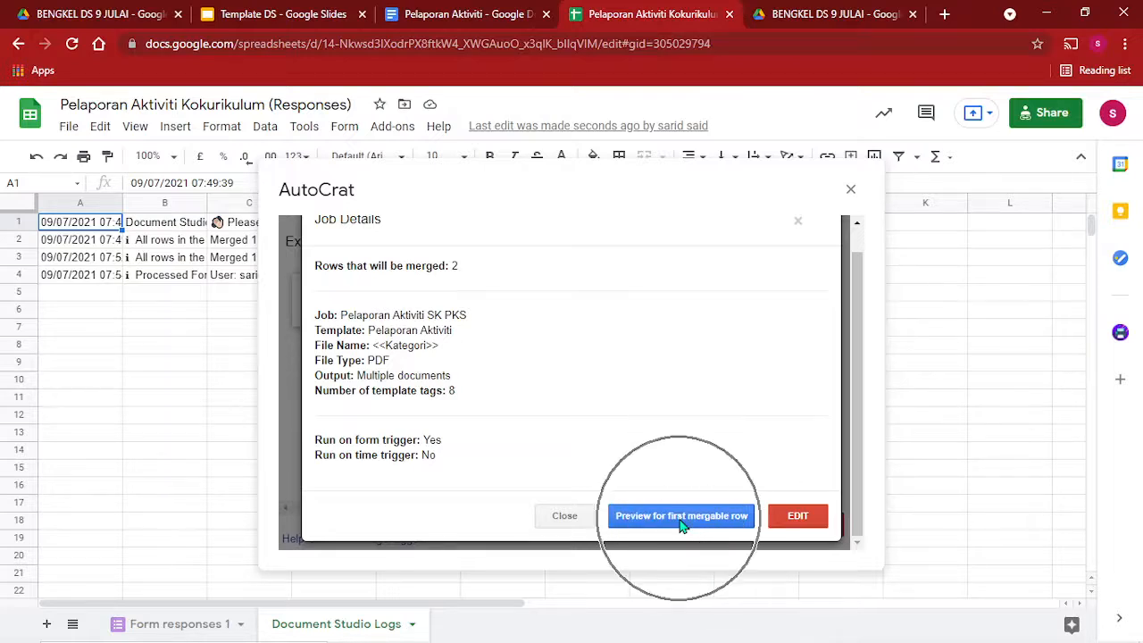
click(680, 524)
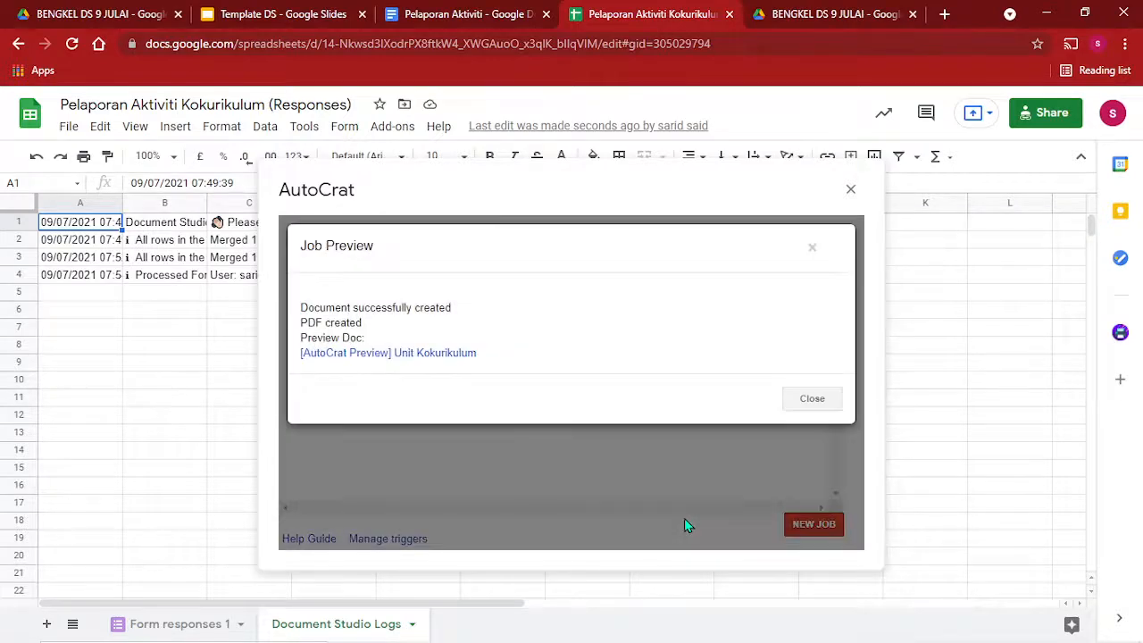
click(437, 357)
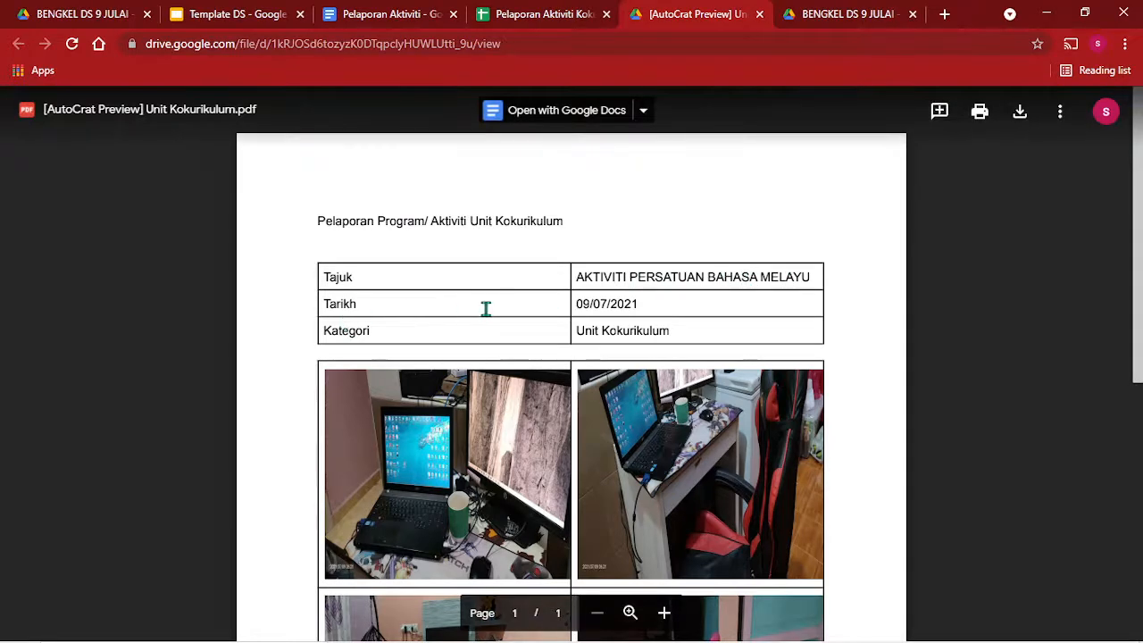
Examine the preview PDF's heading, details table, four-photo layout and reporter line.
scroll(616, 330, down, 4)
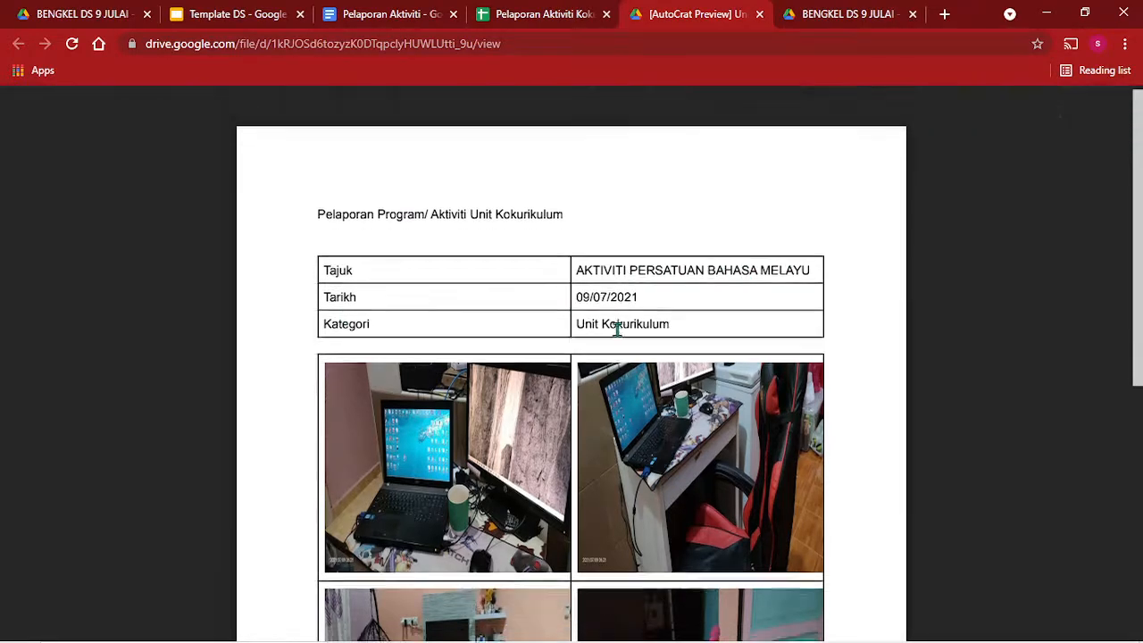
scroll(615, 330, up, 4)
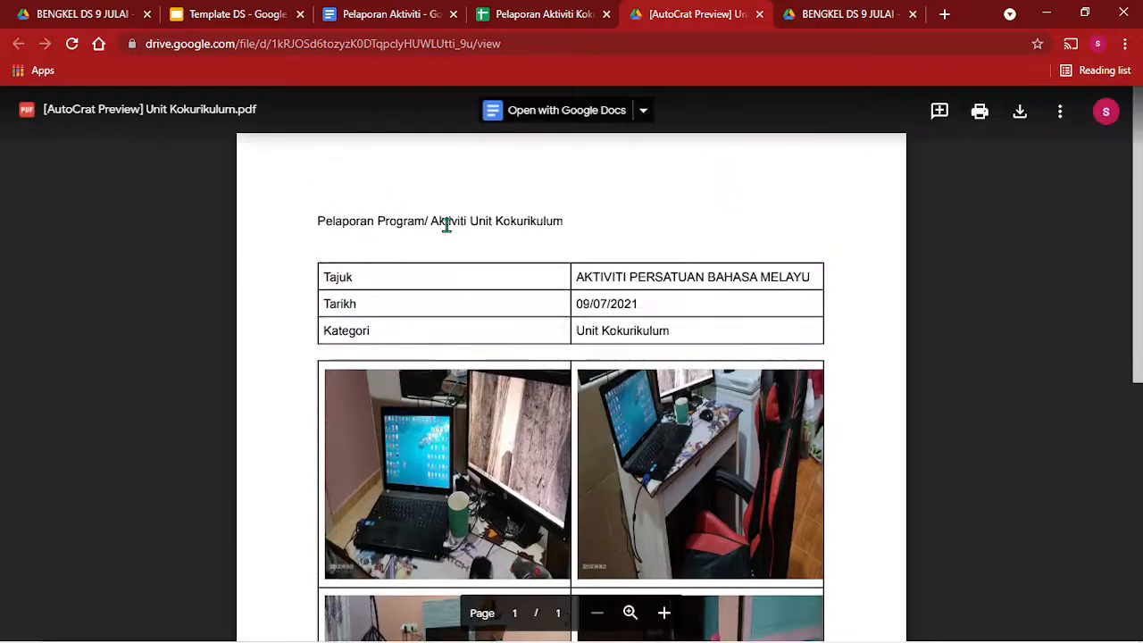
scroll(581, 250, down, 4)
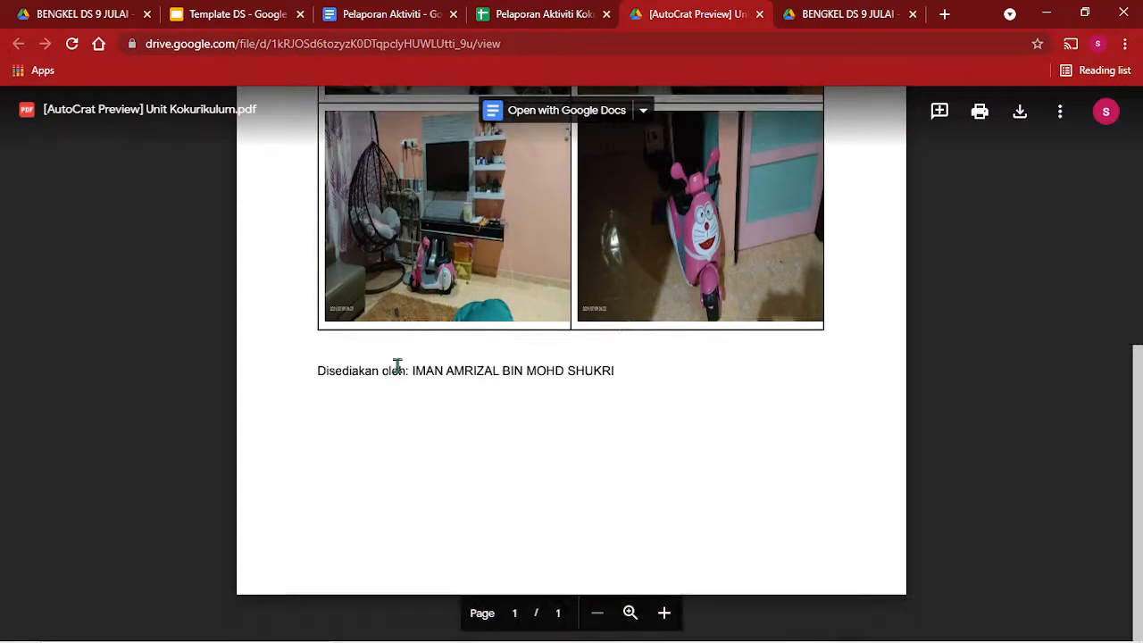
scroll(719, 373, up, 2)
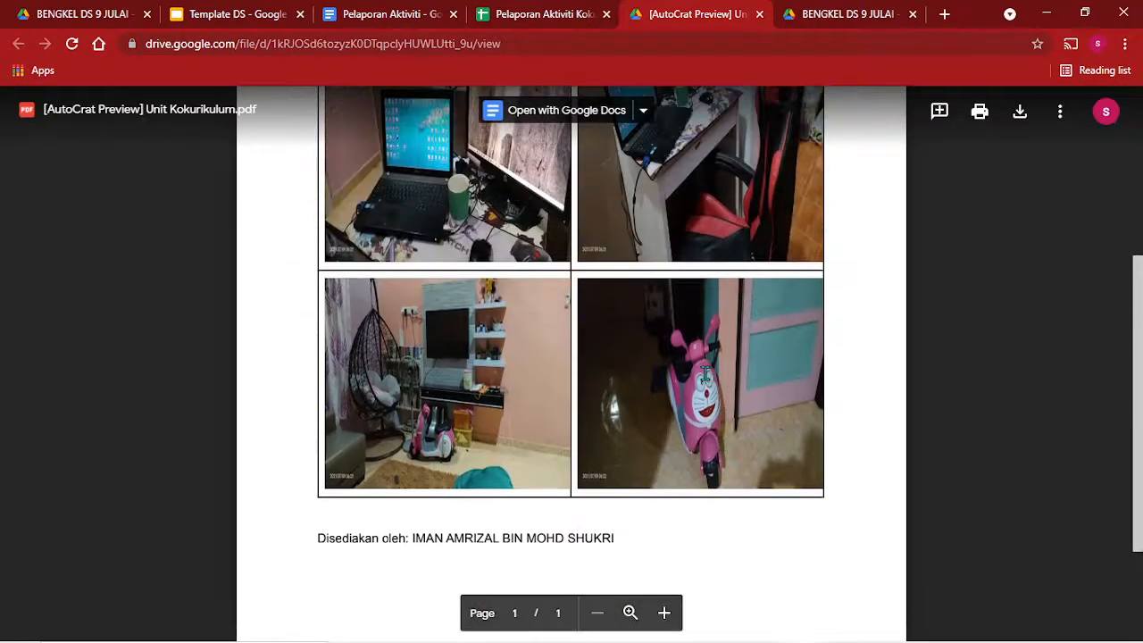
scroll(705, 373, up, 4)
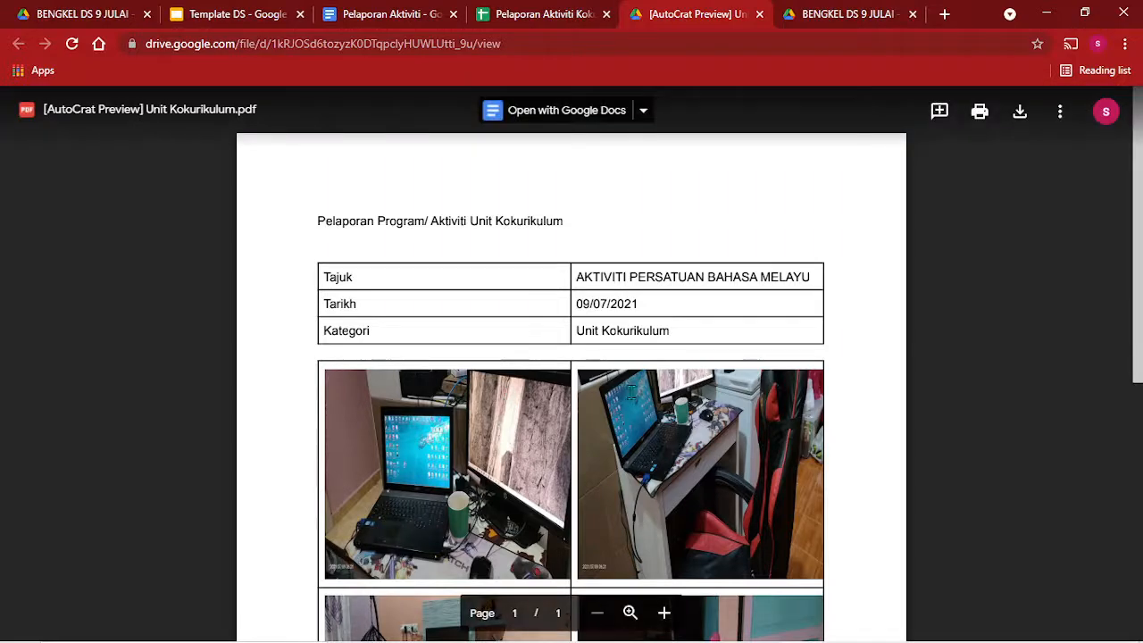
scroll(636, 375, down, 3)
scroll(554, 378, down, 1)
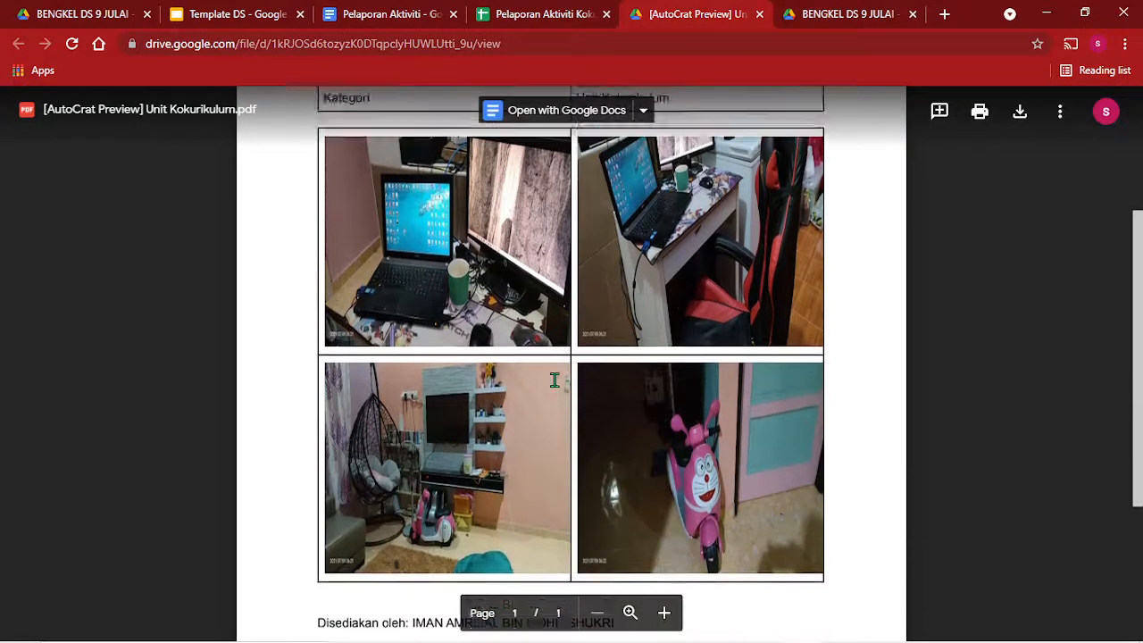
scroll(553, 377, up, 4)
Back in the response spreadsheet, reopen the Autocrat job for editing and set the image width of photo1 and photo2 to 270.
click(525, 14)
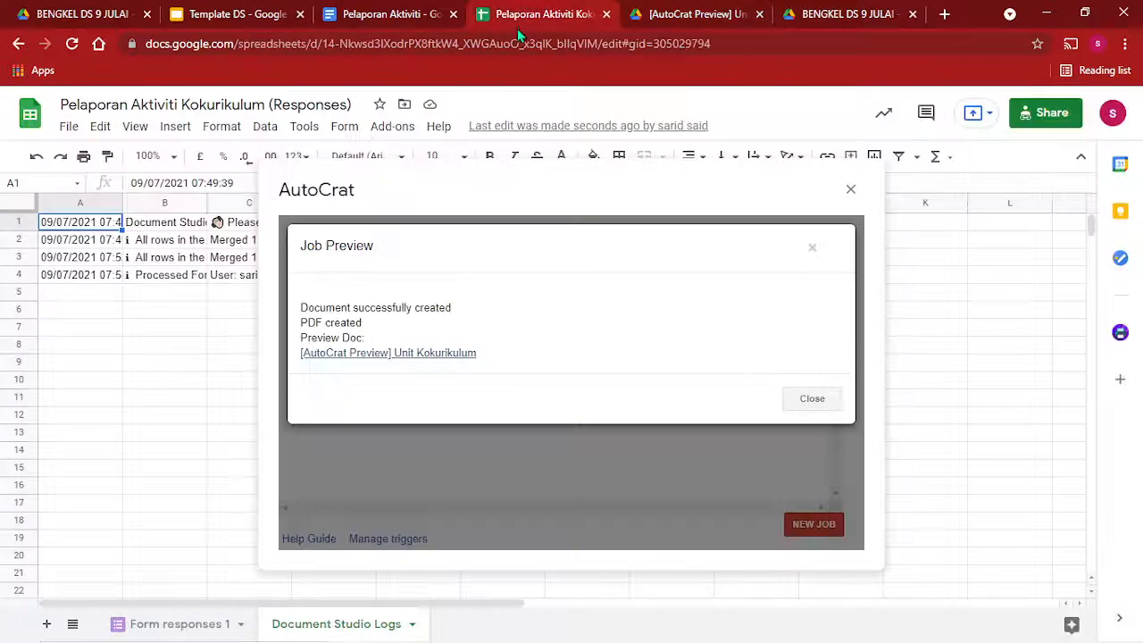
click(812, 399)
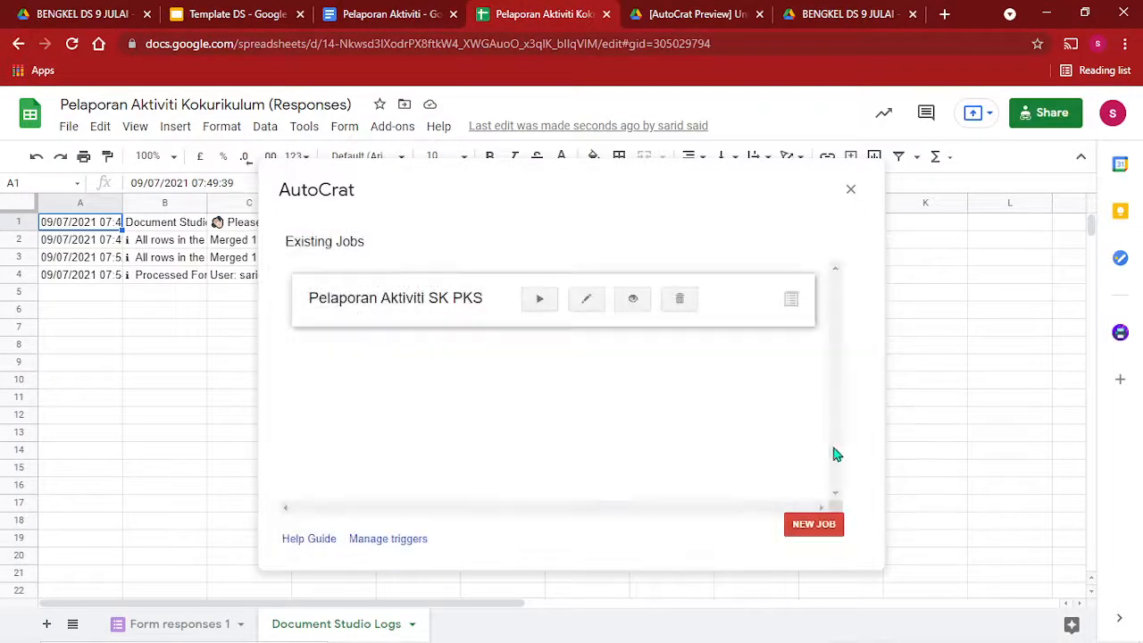
click(577, 302)
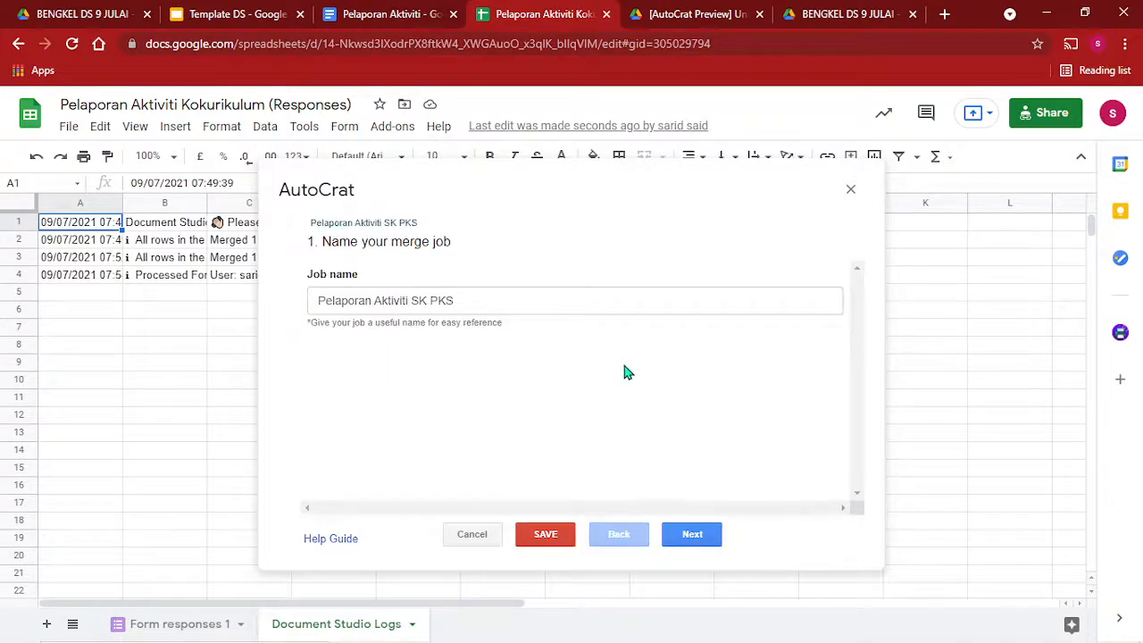
click(690, 534)
click(690, 534)
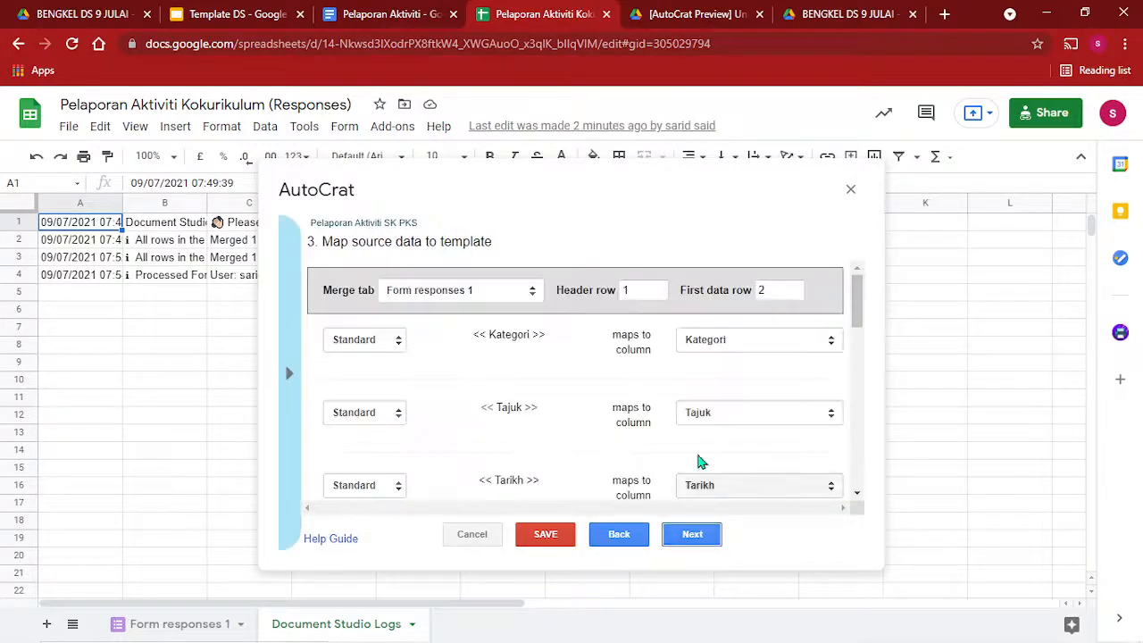
scroll(581, 395, down, 3)
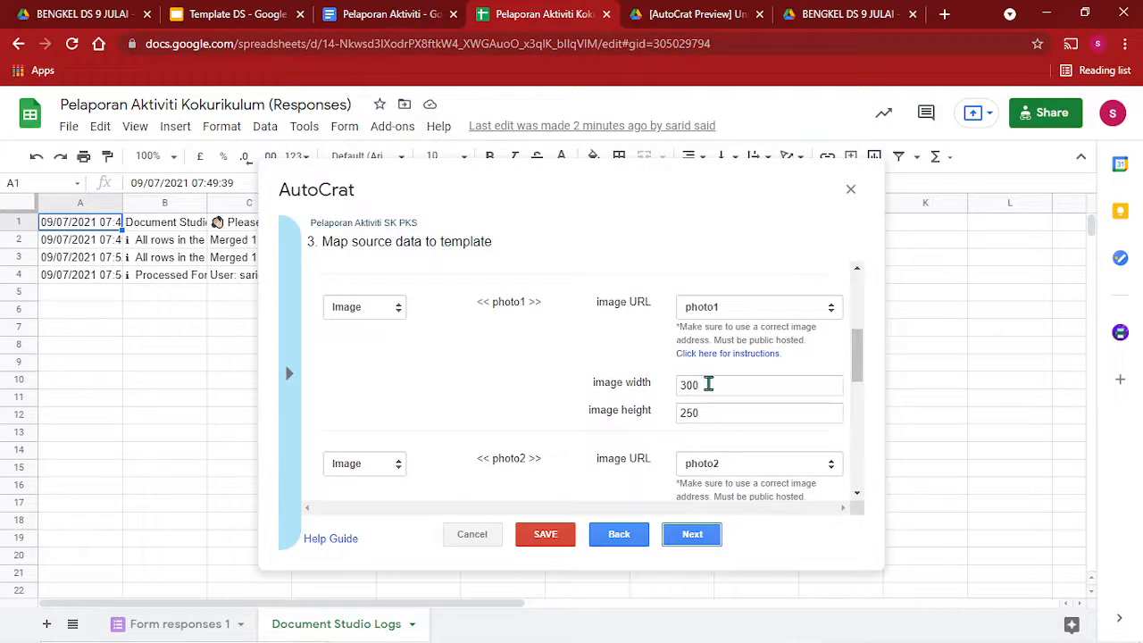
drag(708, 384, 639, 382)
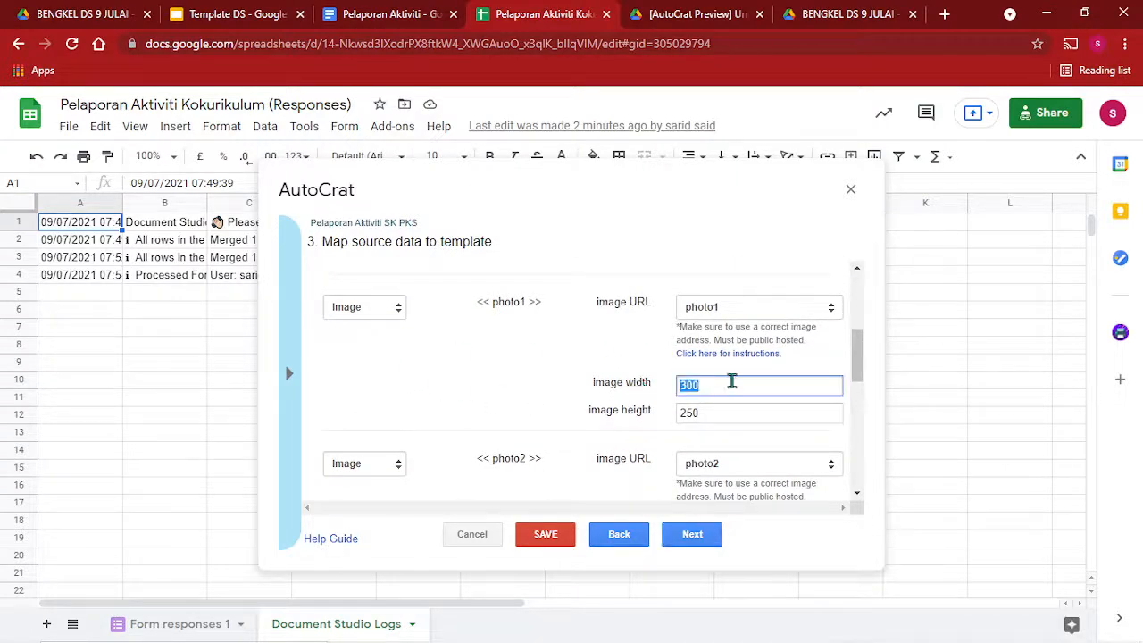
text(270)
scroll(711, 408, down, 1)
drag(722, 457, 644, 455)
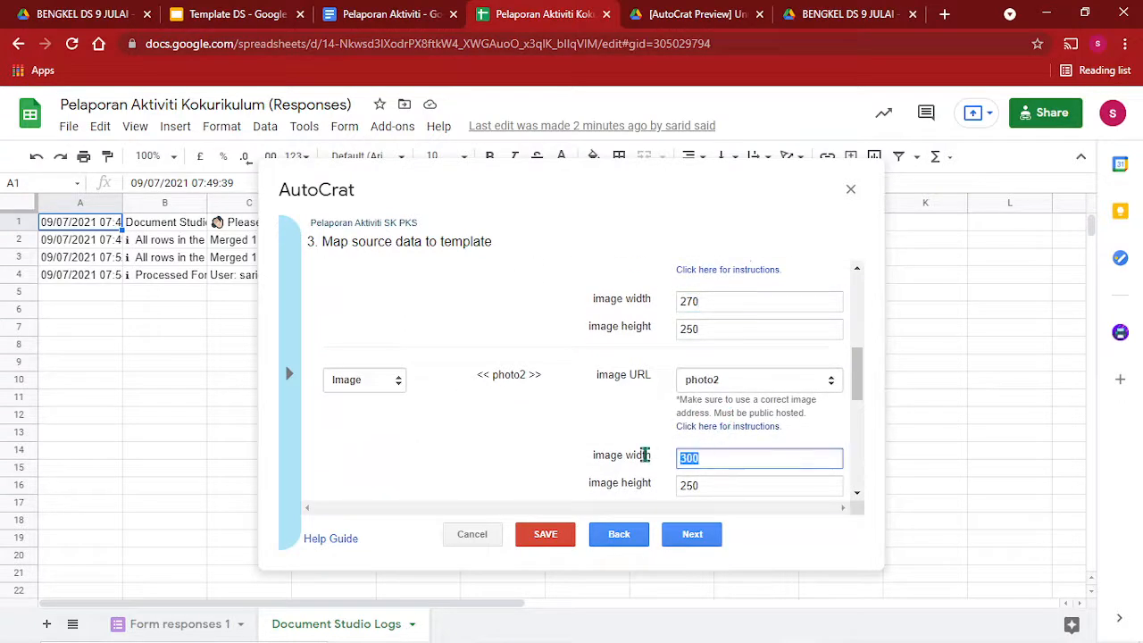
scroll(694, 451, down, 3)
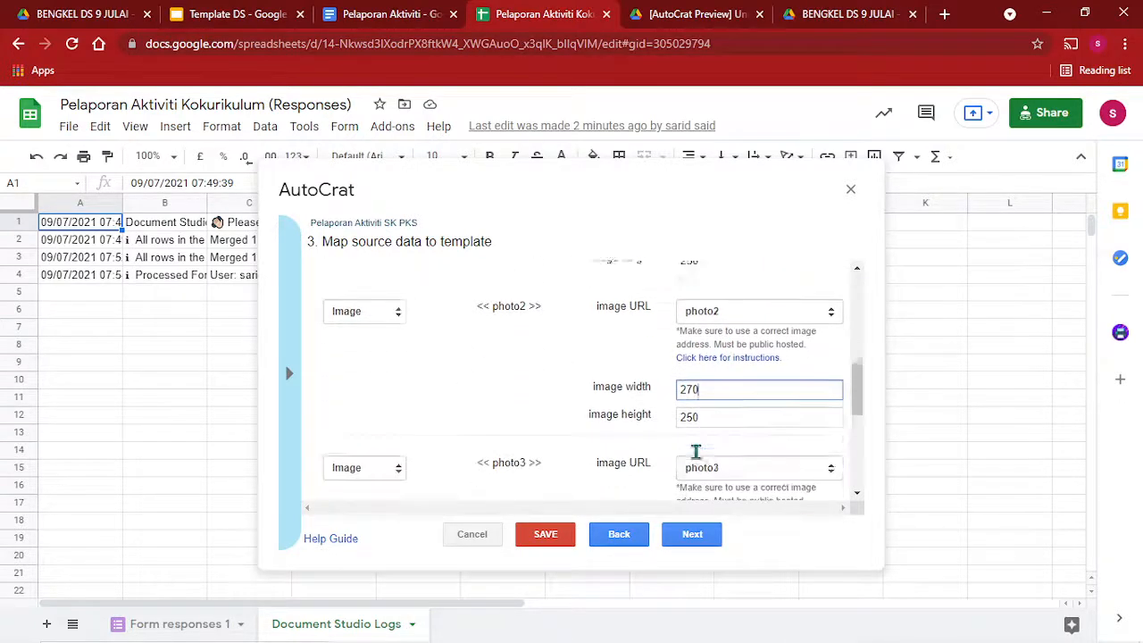
Set the image width of photo3 and photo4 to 270 and save the job.
scroll(720, 439, down, 1)
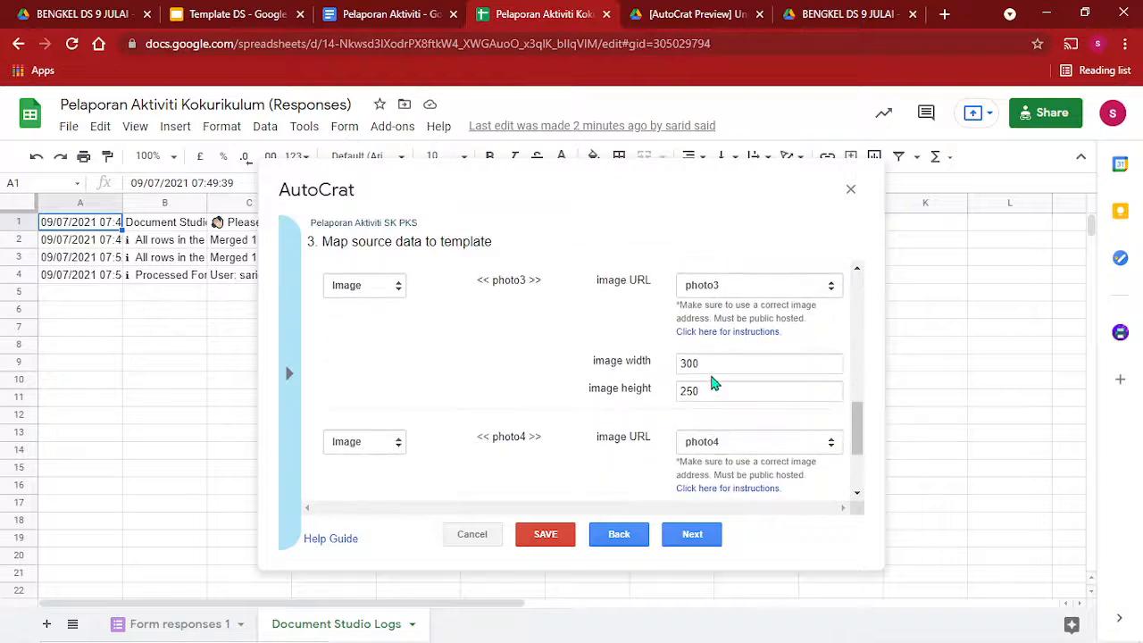
drag(714, 362, 644, 360)
text(27)
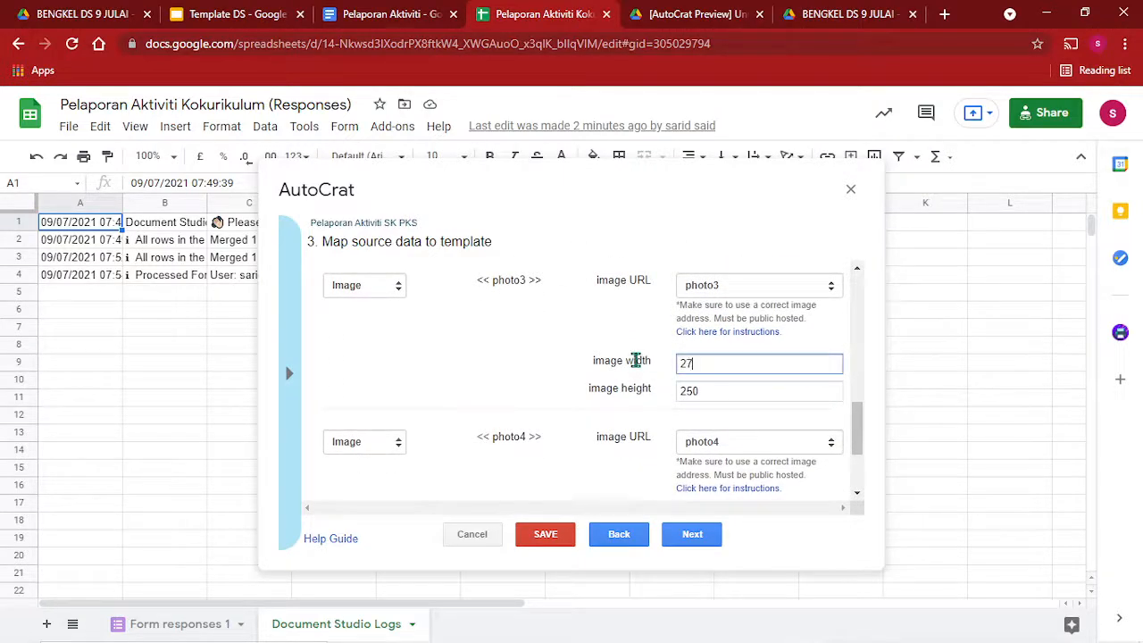
text(0)
scroll(705, 383, down, 3)
drag(712, 378, 627, 372)
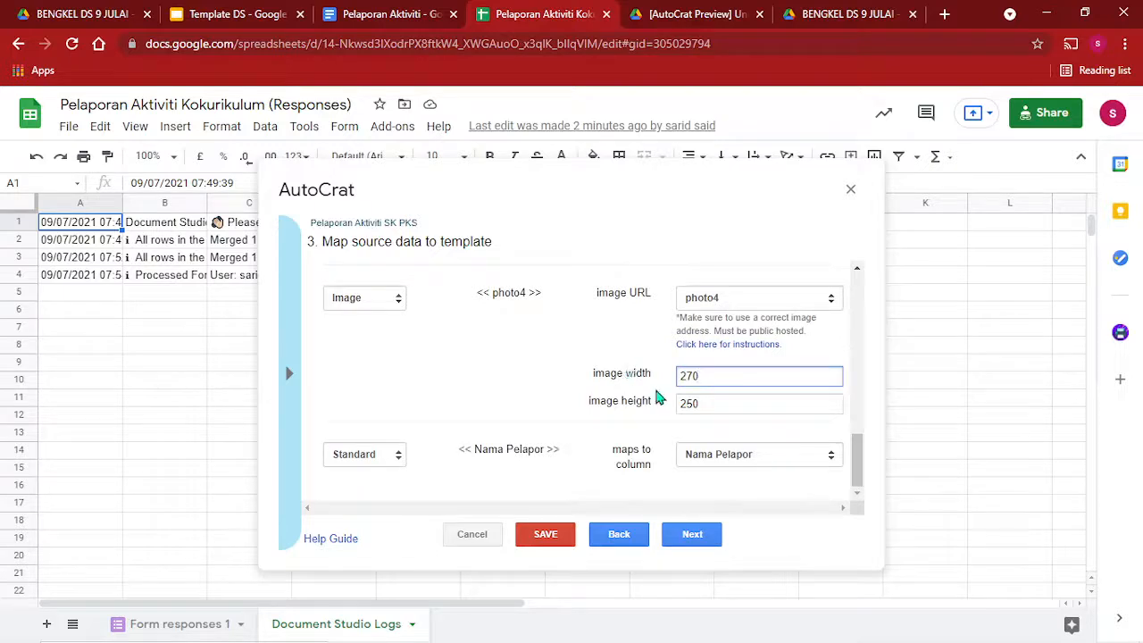
click(550, 536)
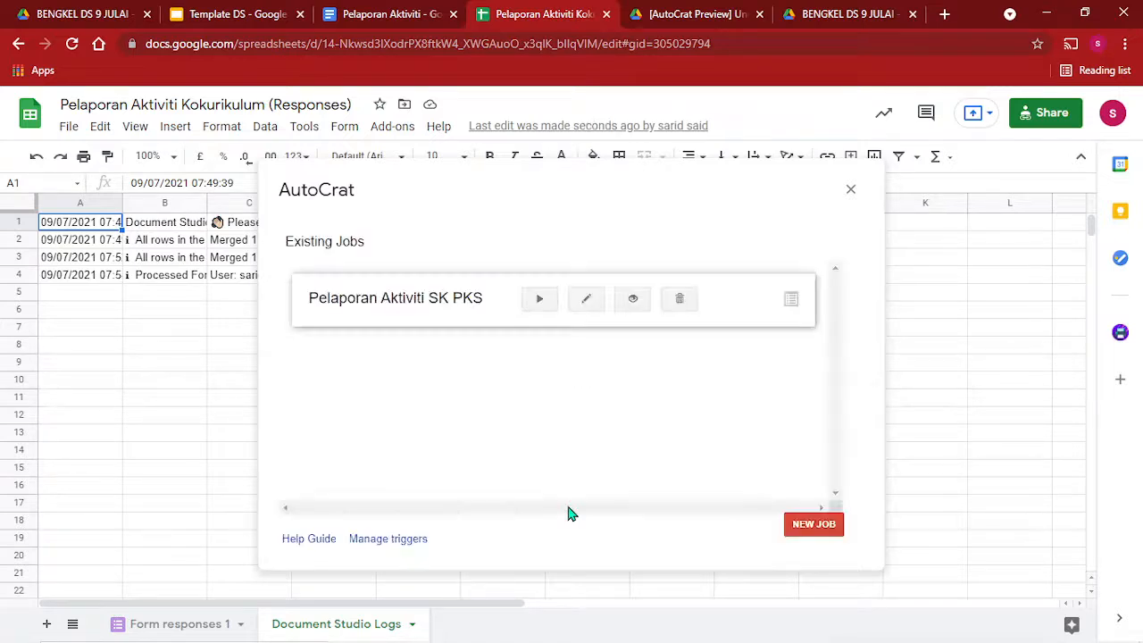
Run the Pelaporan Aktiviti SK PKS job, switch to the Form responses 1 sheet and close the Autocrat window.
click(536, 300)
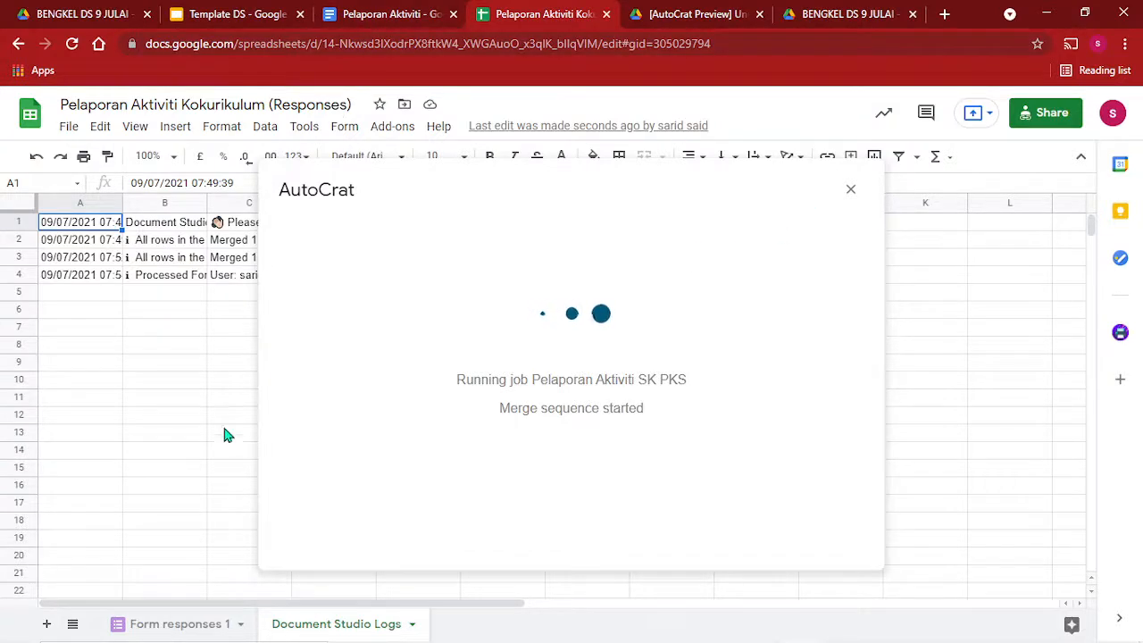
click(170, 623)
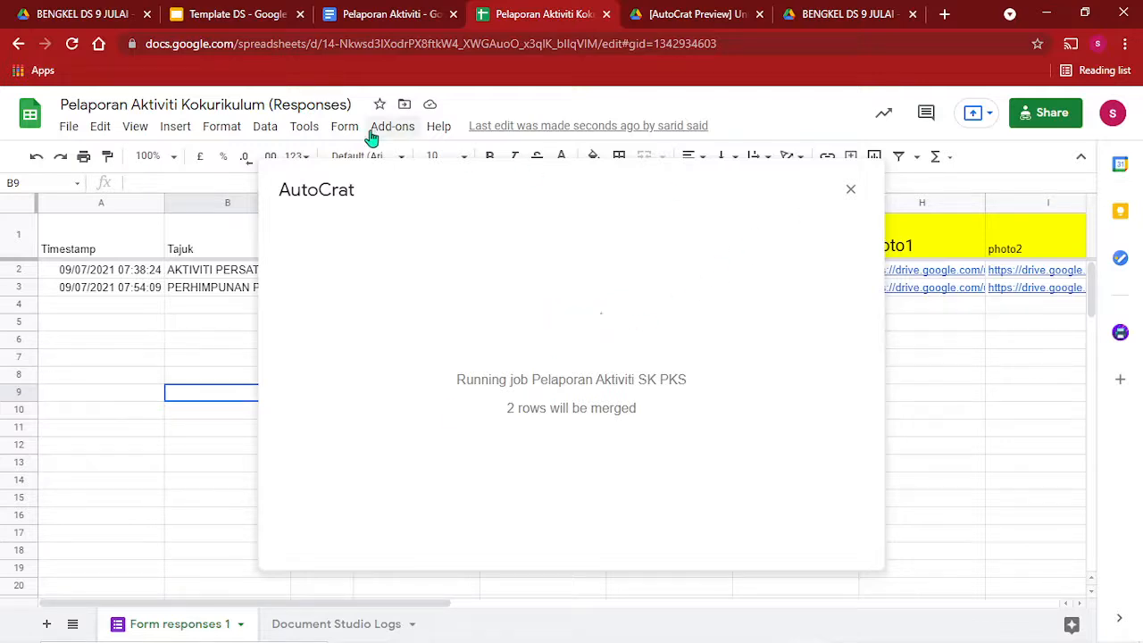
click(344, 126)
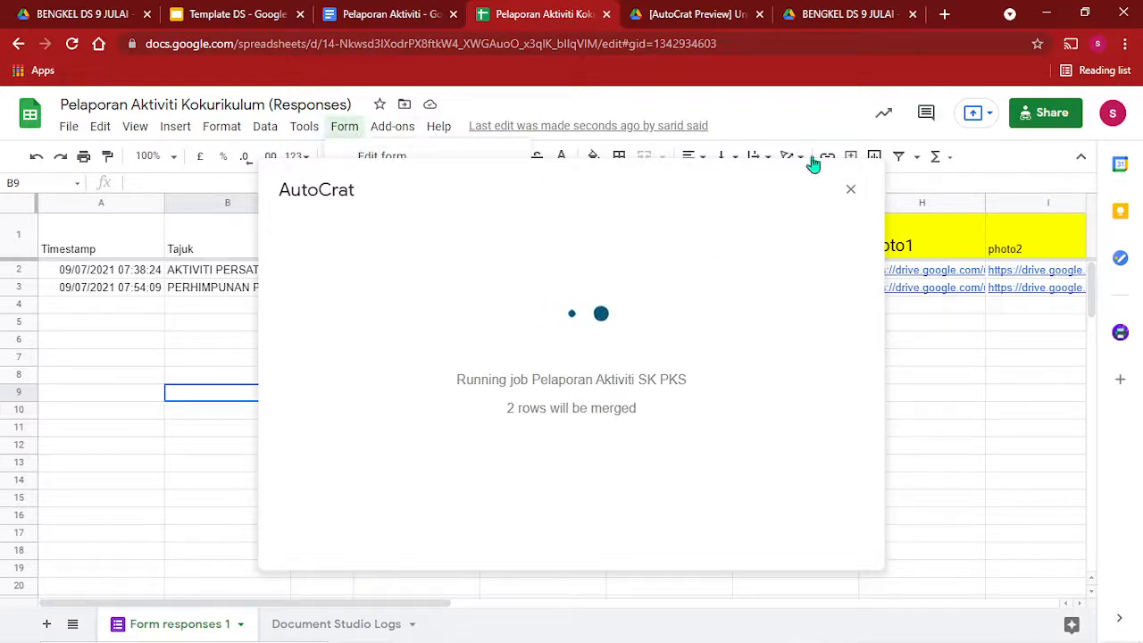
click(850, 190)
Open the live form and fill in the title BENGKEL DS 9 JULAI 2021, the date 10 July 2021 and the category Unit HEM.
click(348, 134)
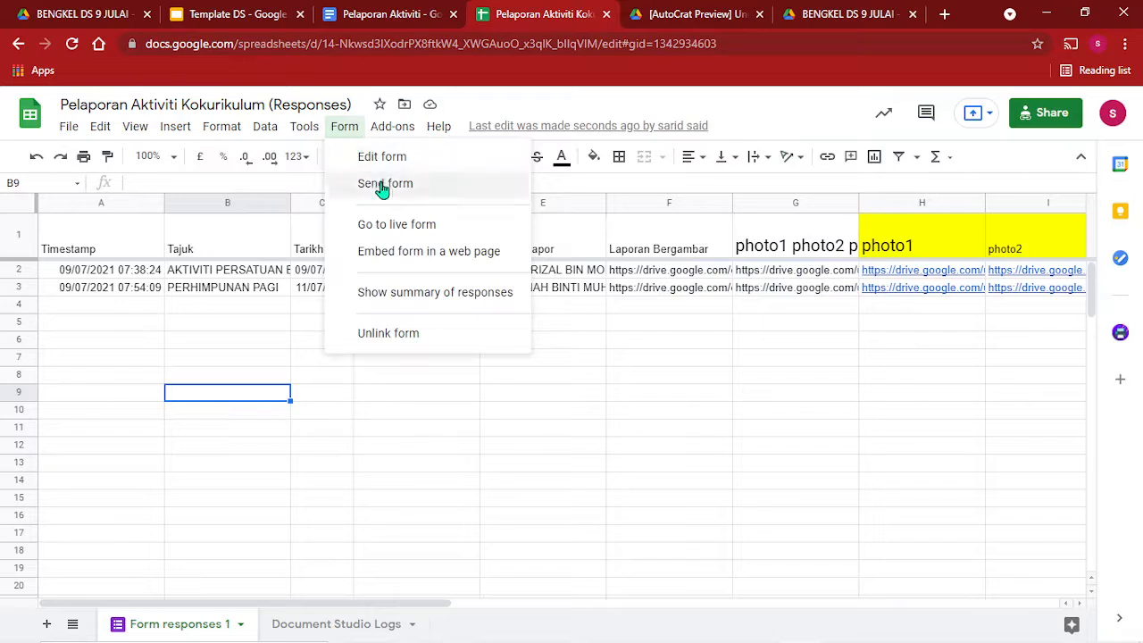
click(393, 229)
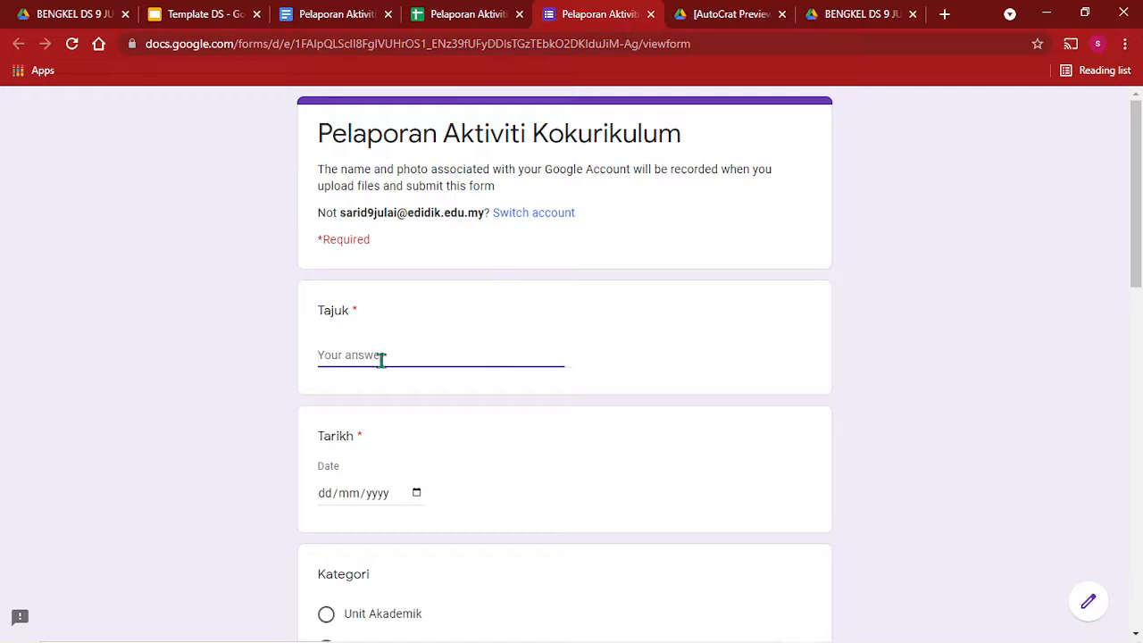
text(BENGKEL DS 9 JULAI 2021)
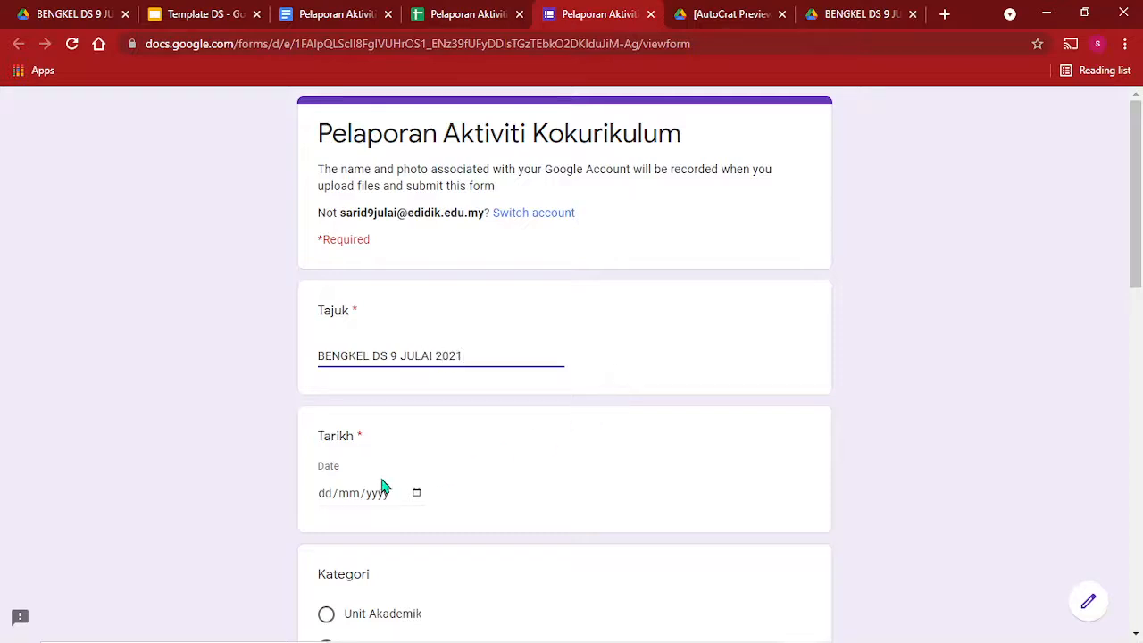
click(414, 494)
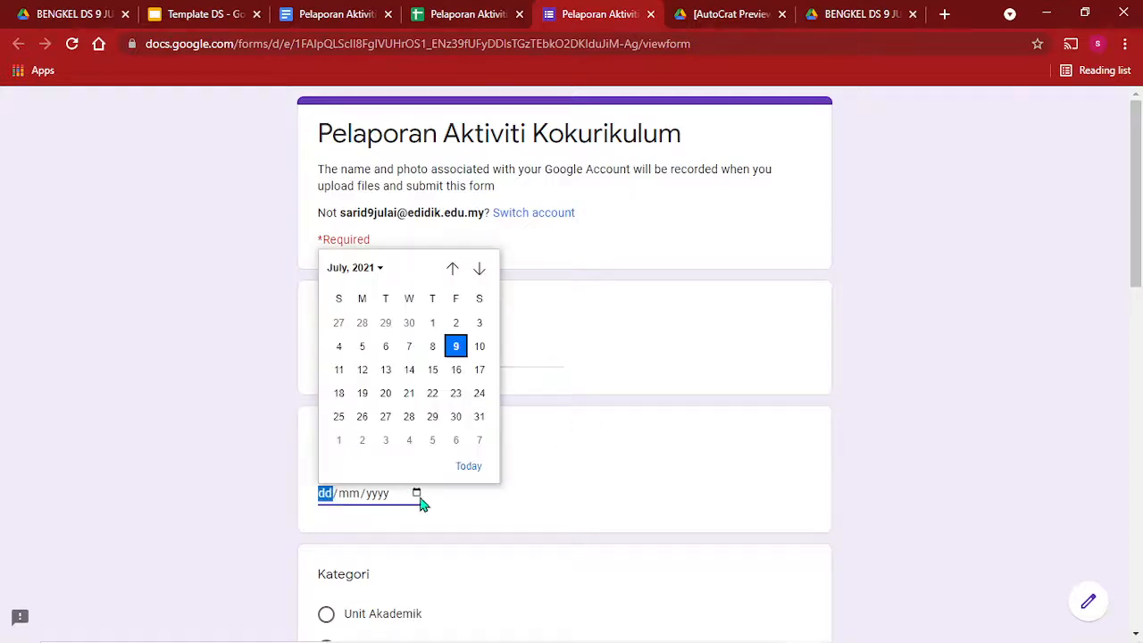
click(479, 347)
scroll(441, 408, down, 5)
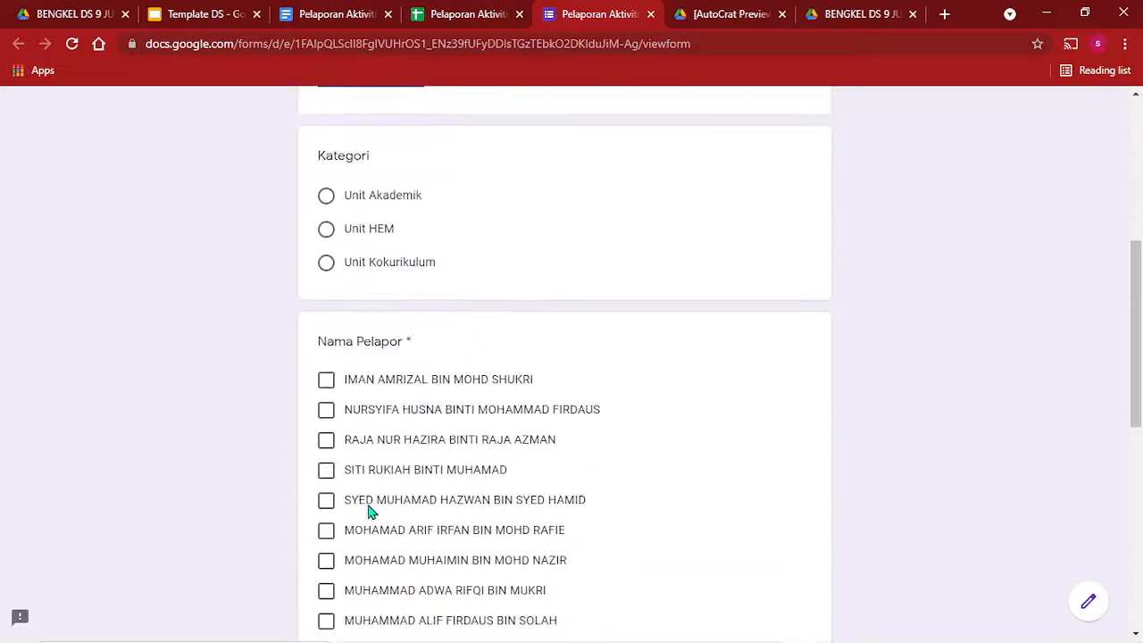
click(325, 229)
Select the last name in the Nama Pelapor list as the reporter.
scroll(375, 339, down, 4)
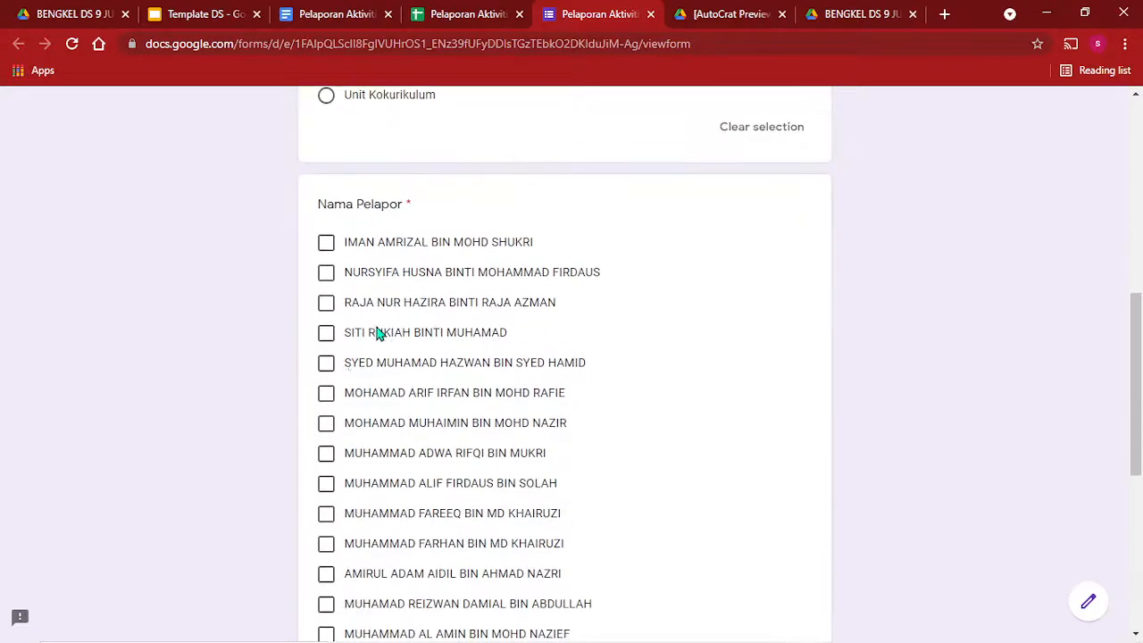
scroll(346, 393, down, 2)
click(326, 368)
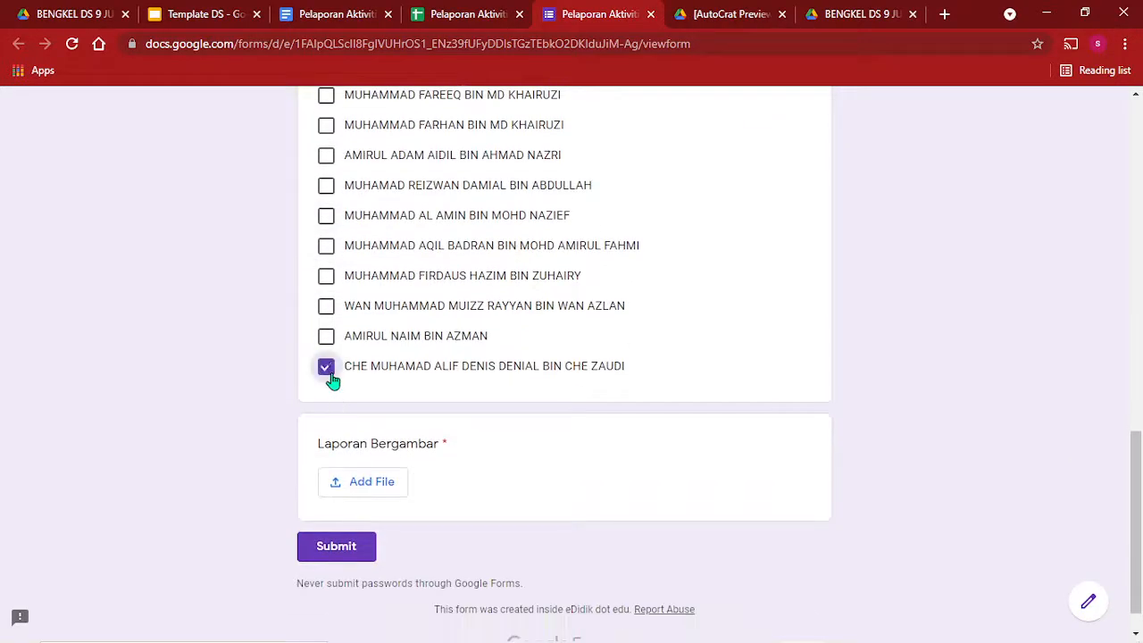
click(373, 488)
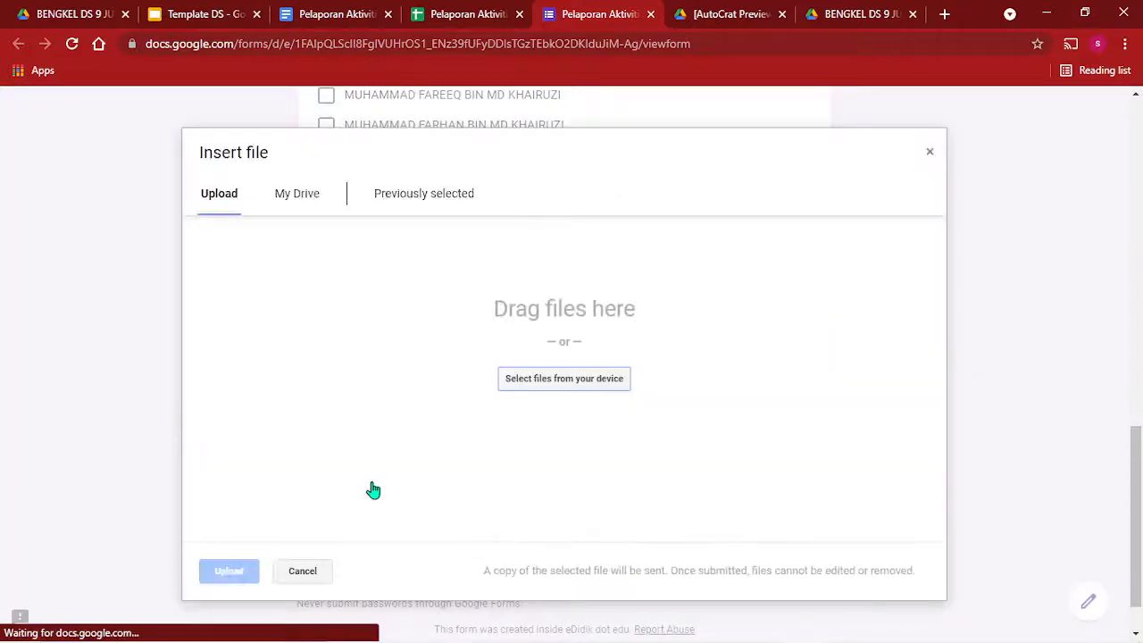
click(564, 383)
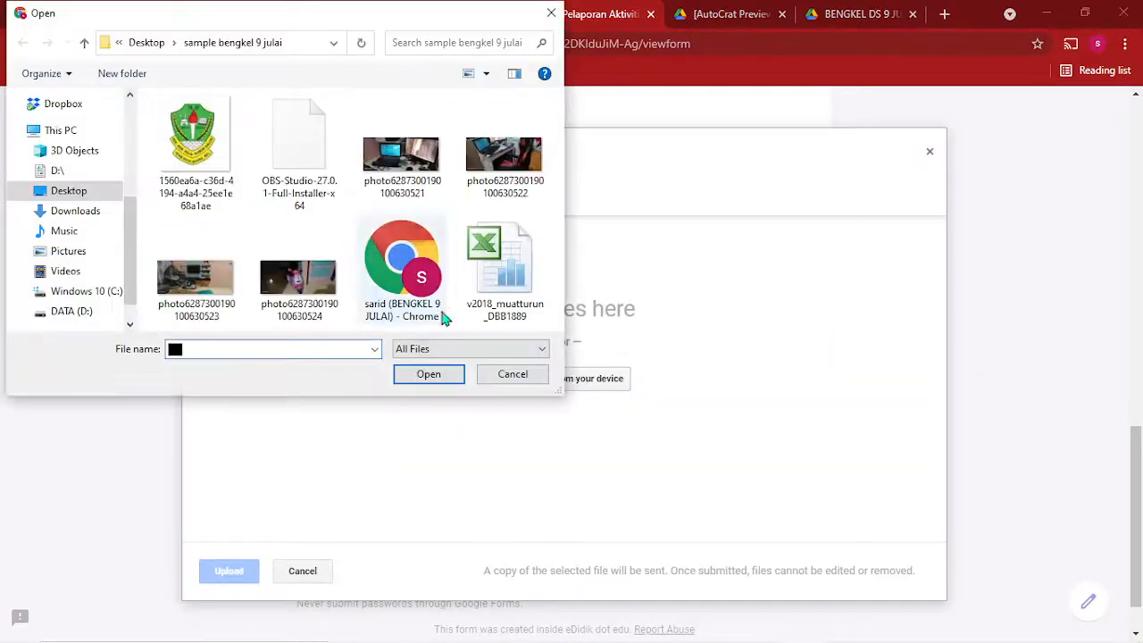
click(403, 156)
ctrl+click(504, 153)
ctrl+click(298, 277)
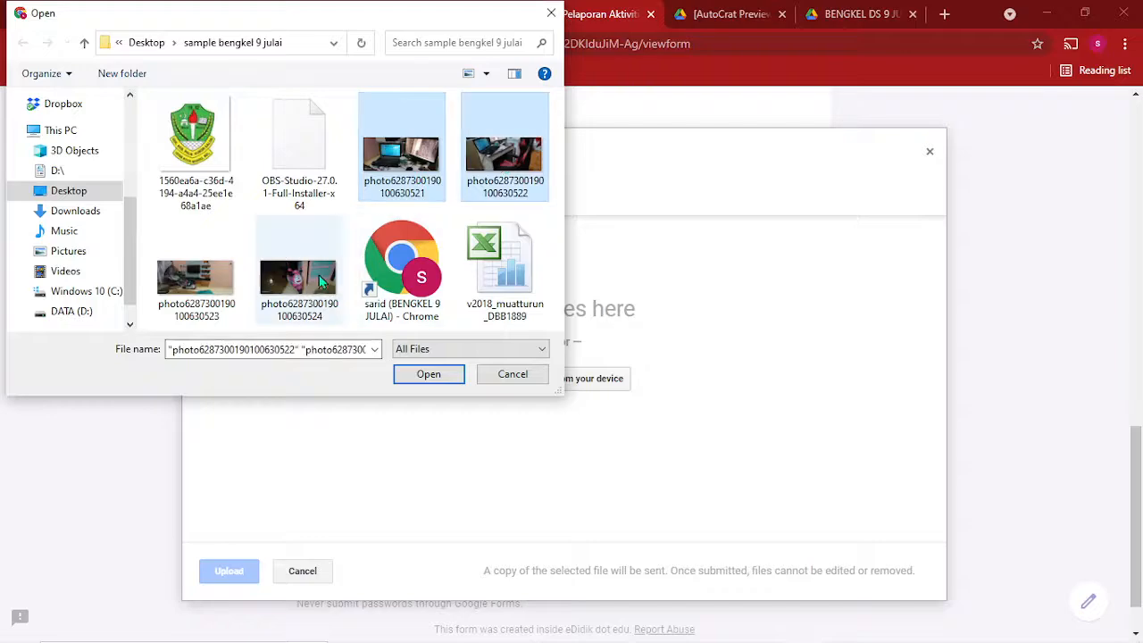
ctrl+click(196, 277)
click(446, 379)
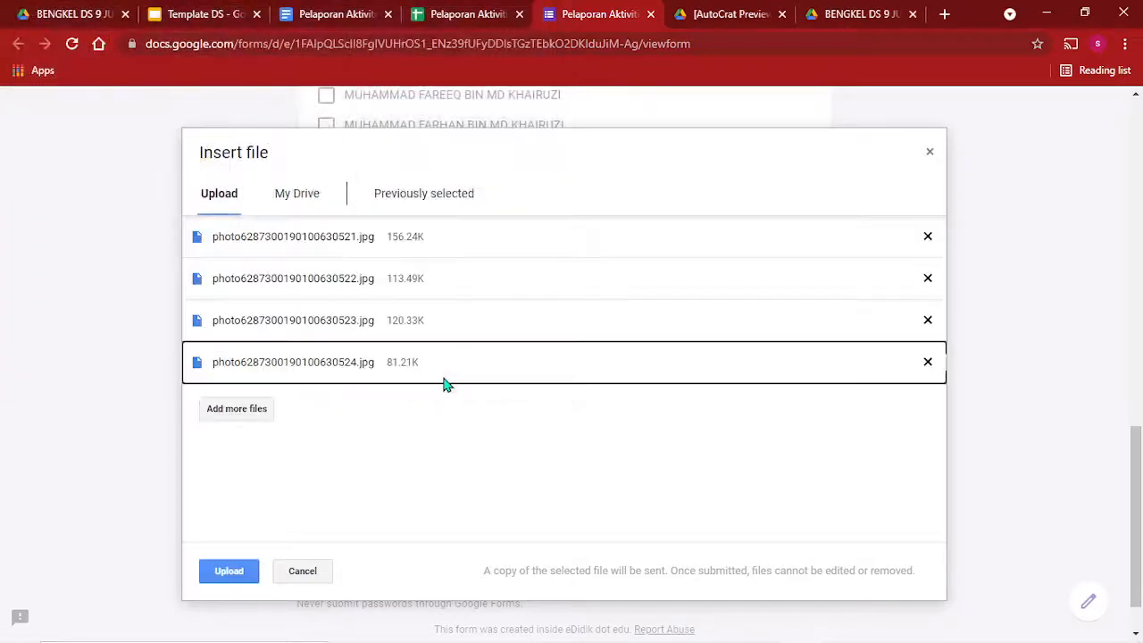
click(230, 572)
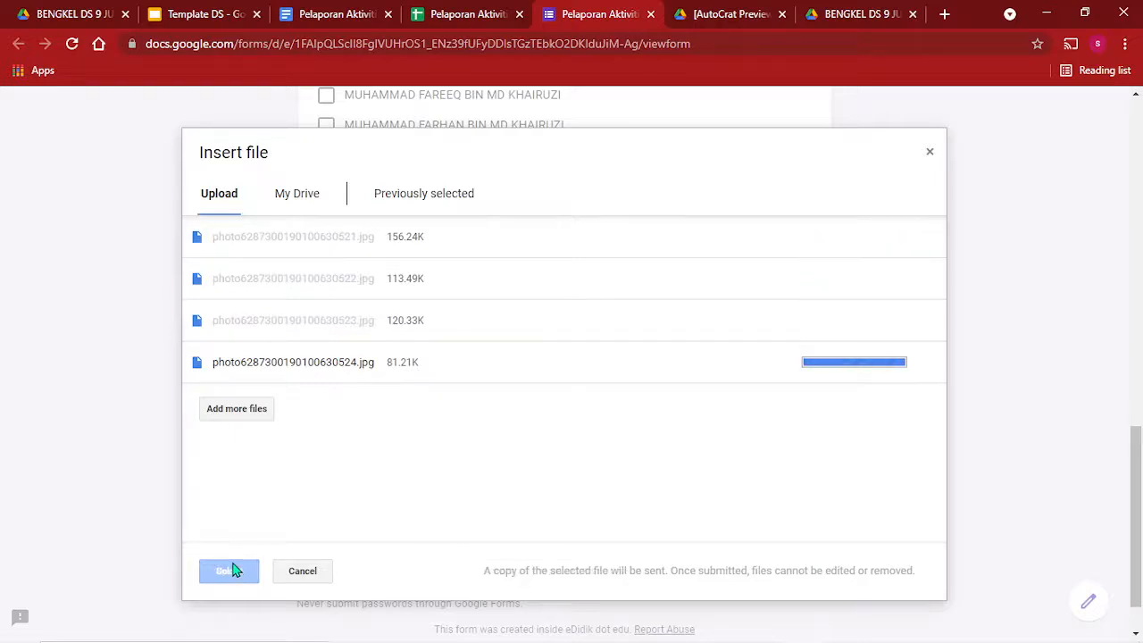
scroll(239, 602, down, 1)
click(352, 543)
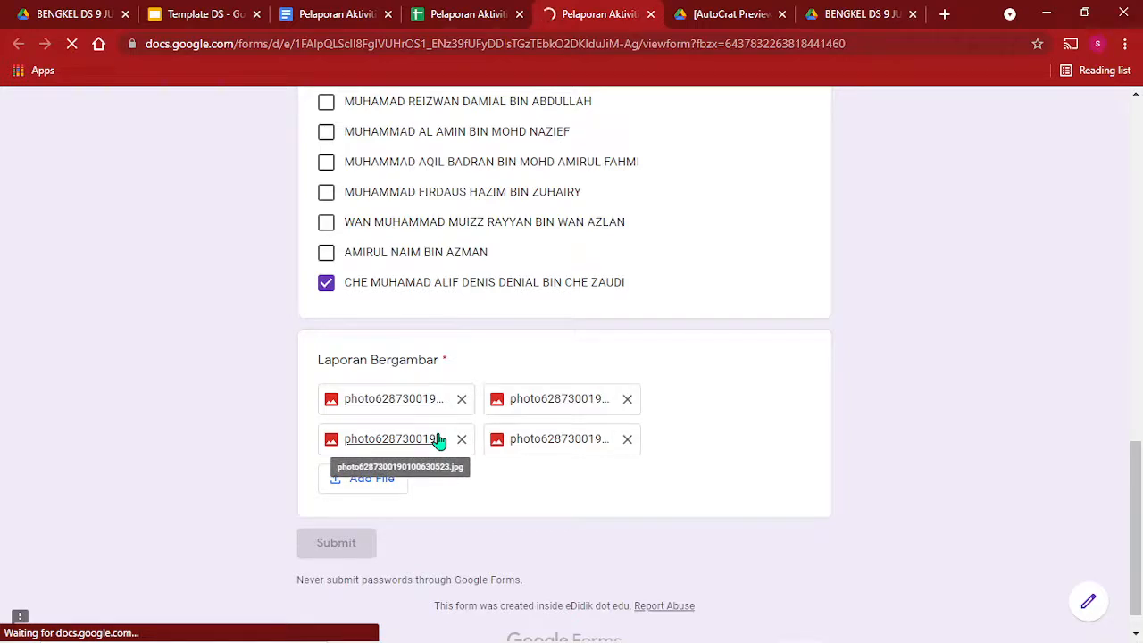
In the BENGKEL DS 9 JULAI Drive folder, check the Laporan, file responses and PELAPORAN AUTOCRAT subfolders and the folder's own files for the generated report.
click(821, 12)
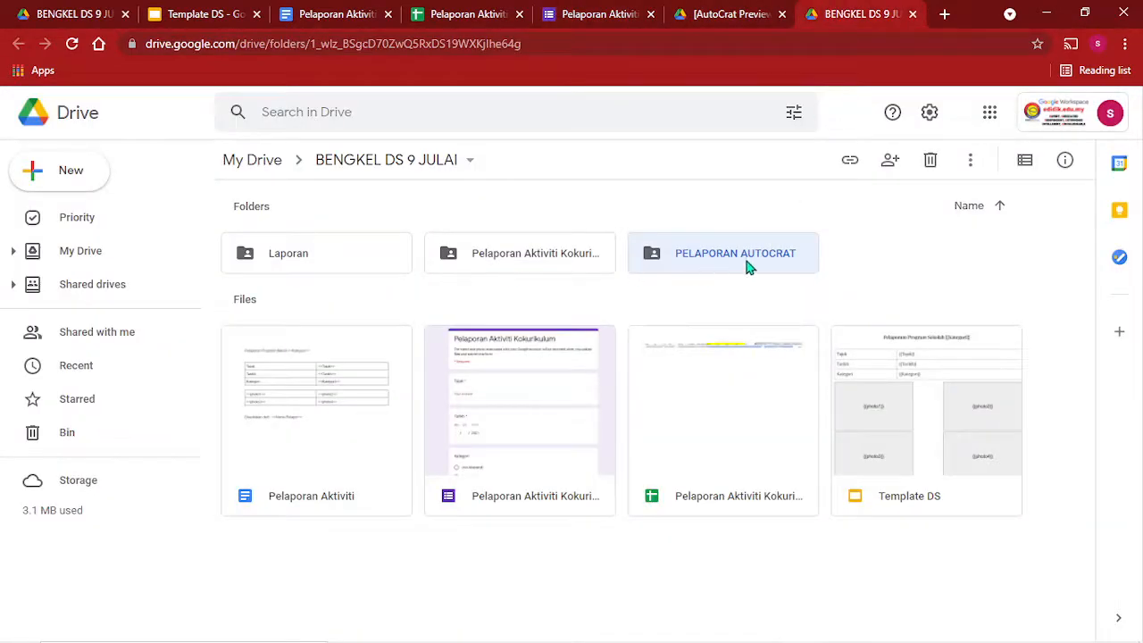
click(526, 266)
double_click(357, 265)
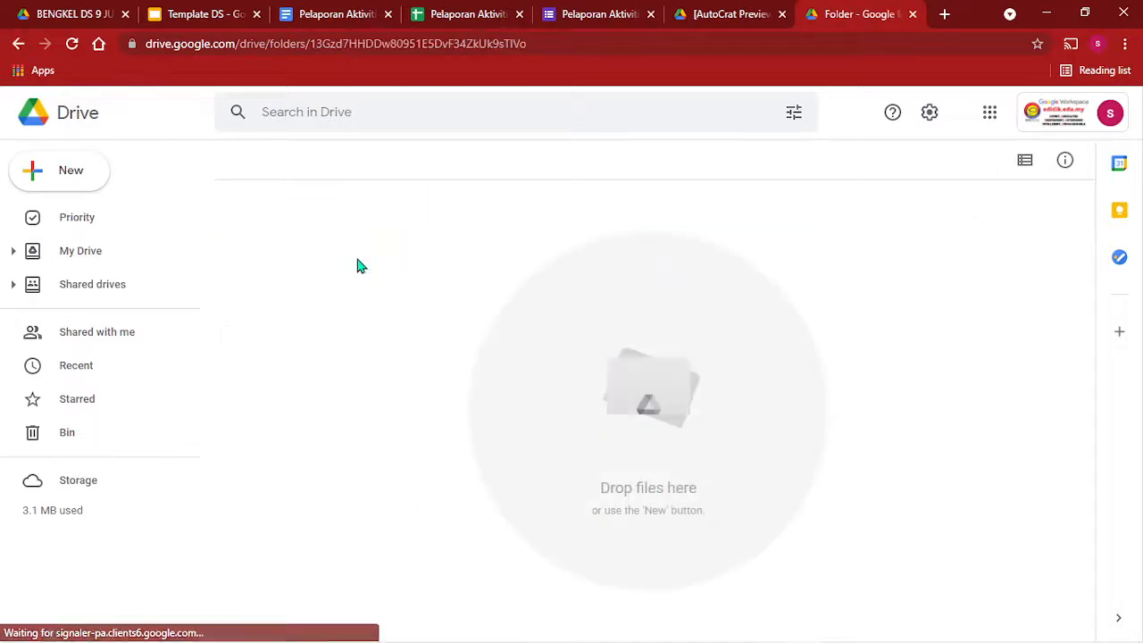
click(18, 44)
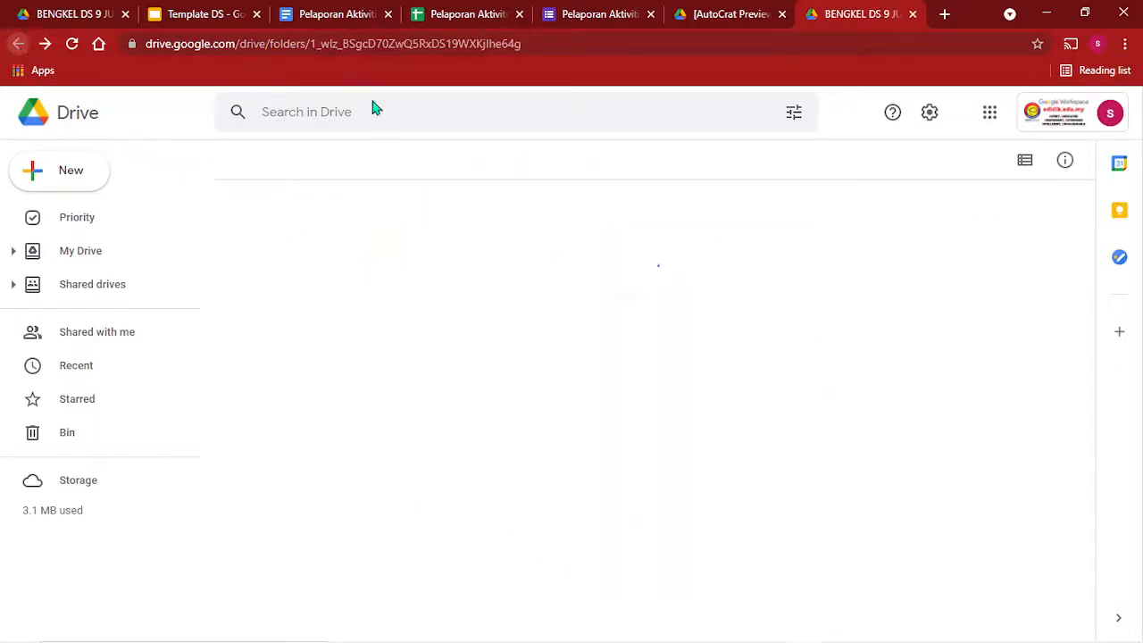
double_click(547, 253)
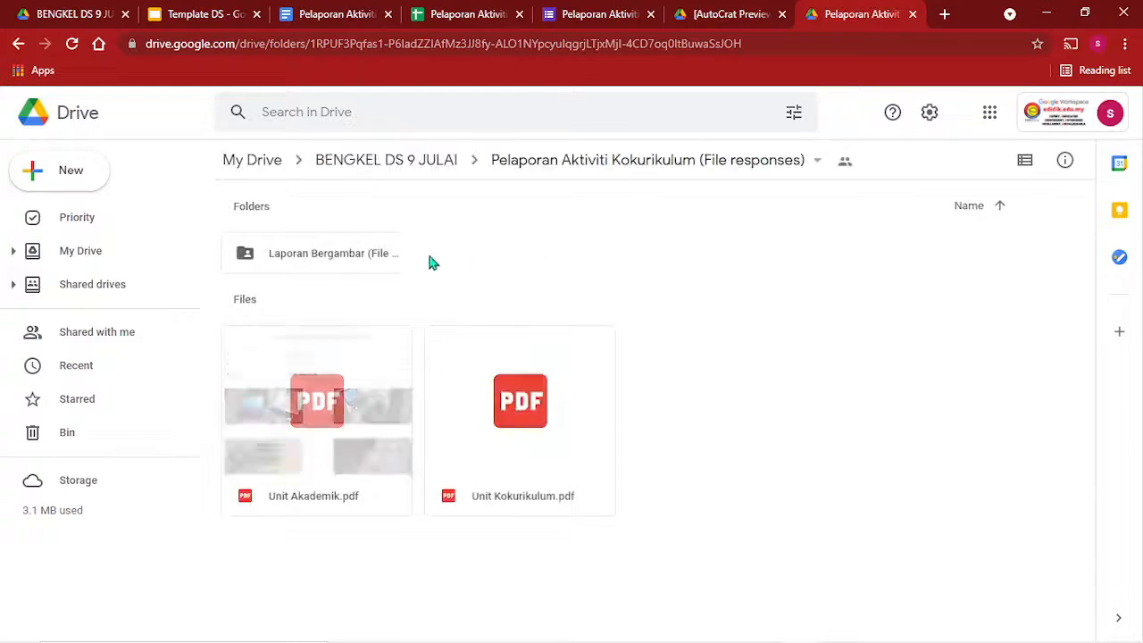
click(326, 262)
double_click(326, 262)
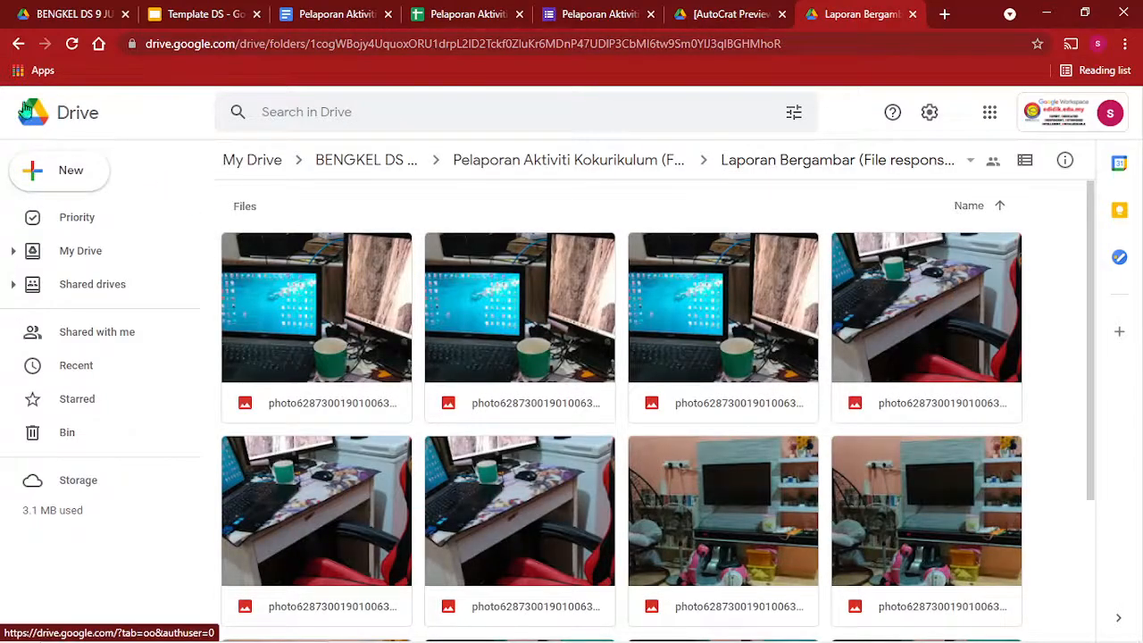
click(18, 44)
click(19, 44)
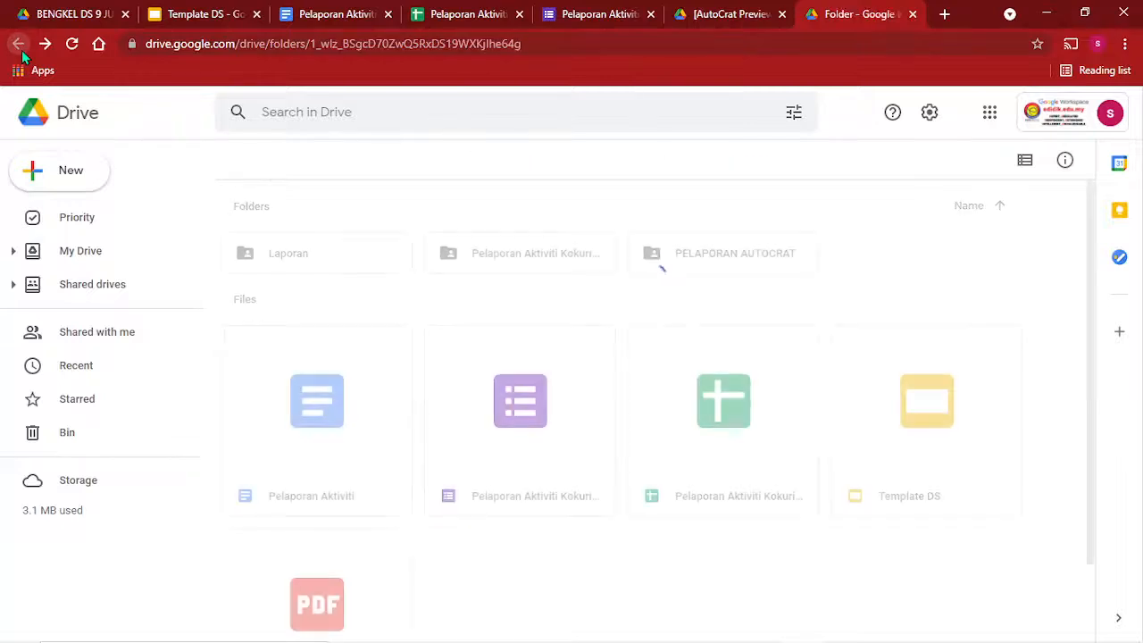
double_click(750, 261)
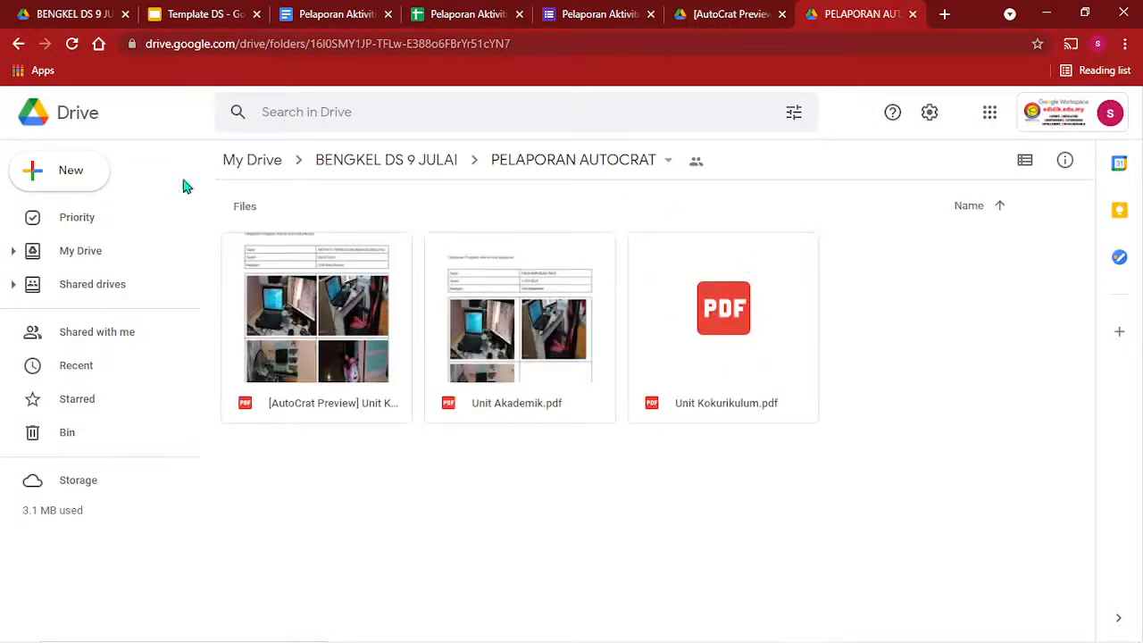
click(18, 44)
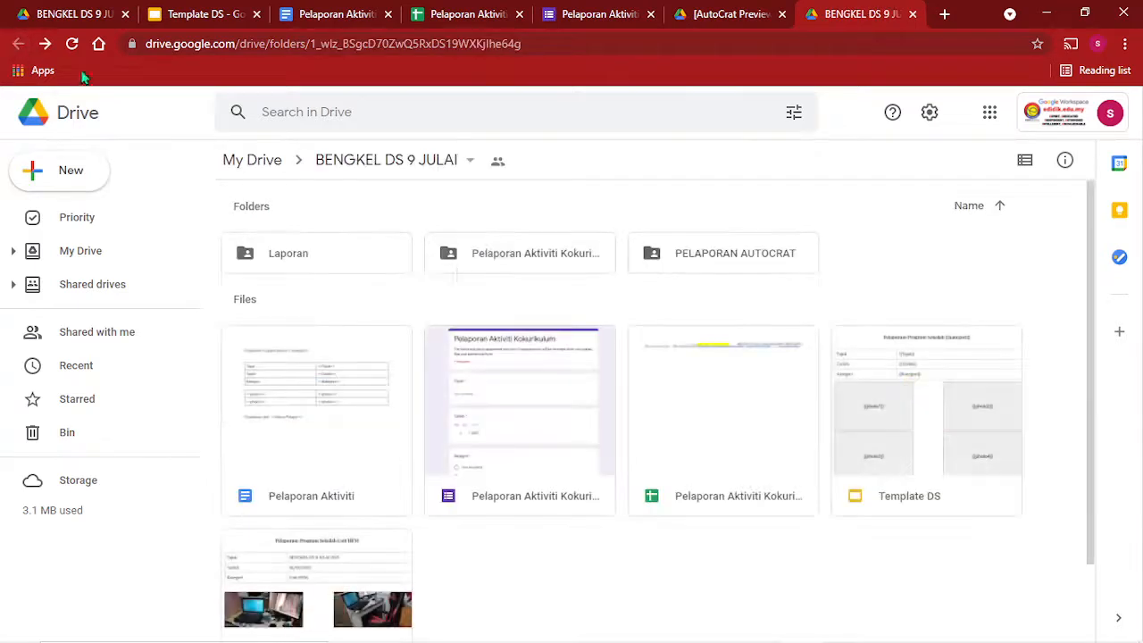
scroll(536, 383, down, 2)
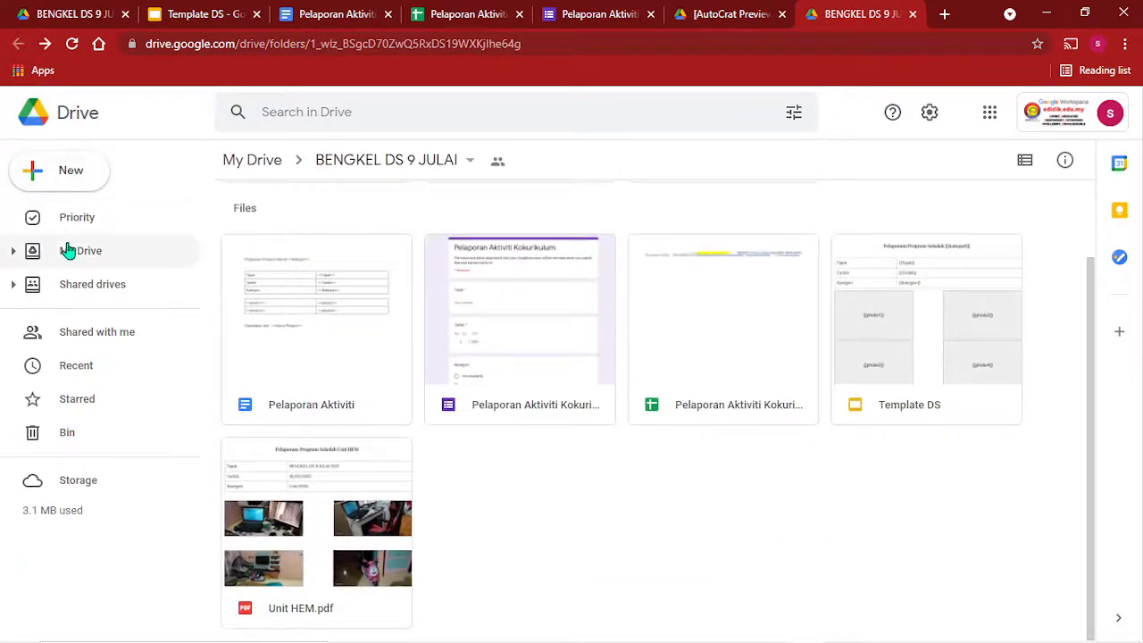
Look through the files in My Drive, then return to the BENGKEL DS 9 JULAI folder.
click(97, 259)
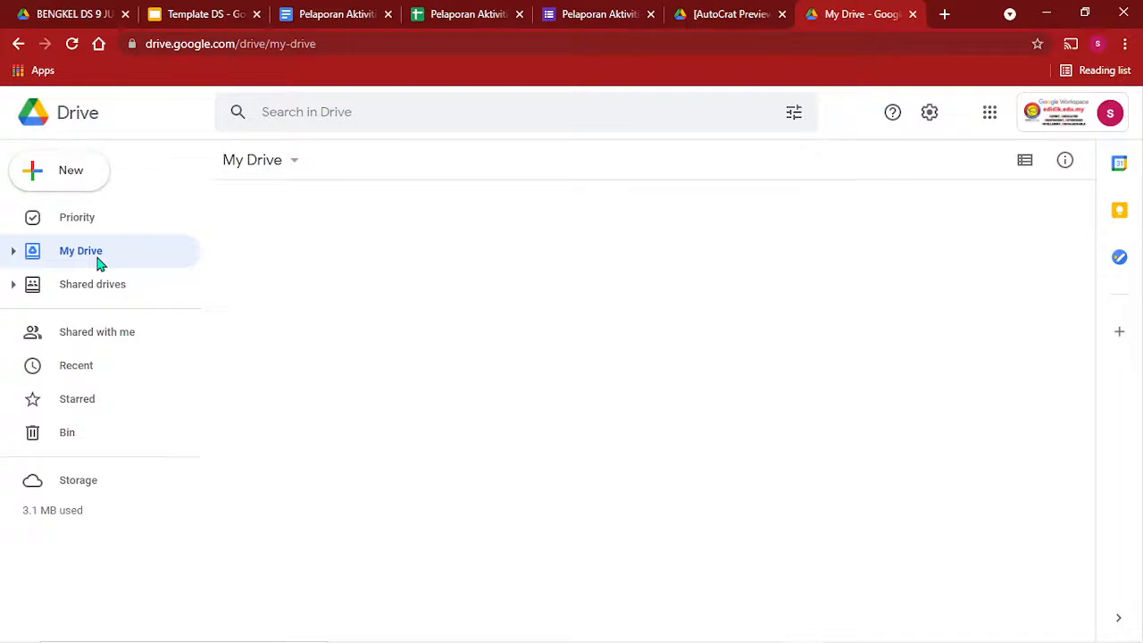
scroll(670, 384, down, 3)
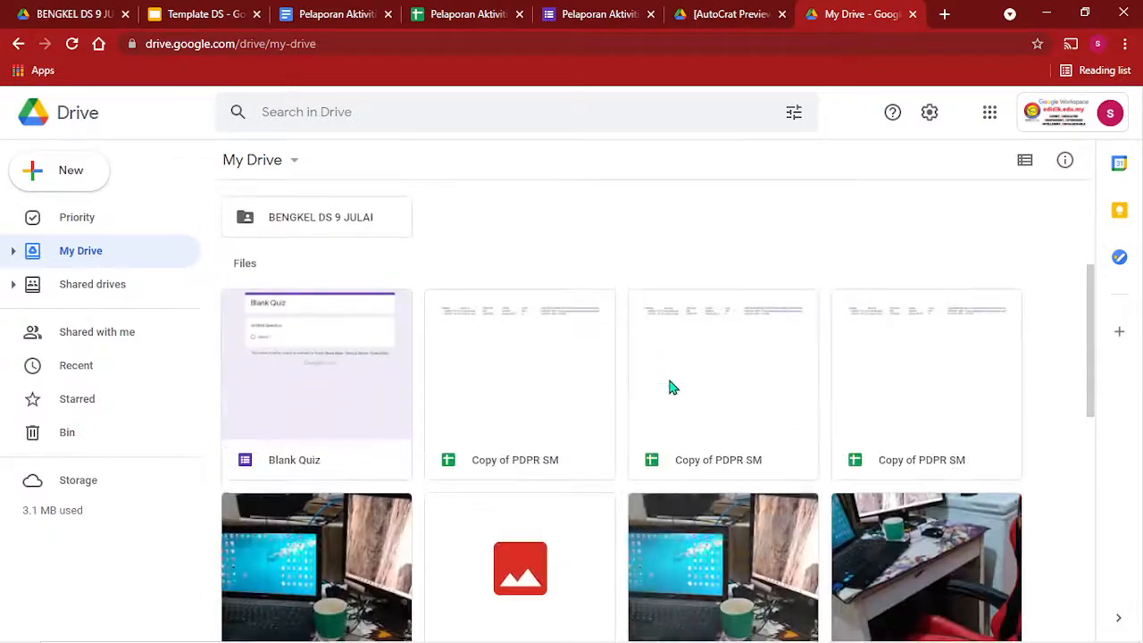
scroll(671, 387, down, 10)
scroll(429, 390, up, 3)
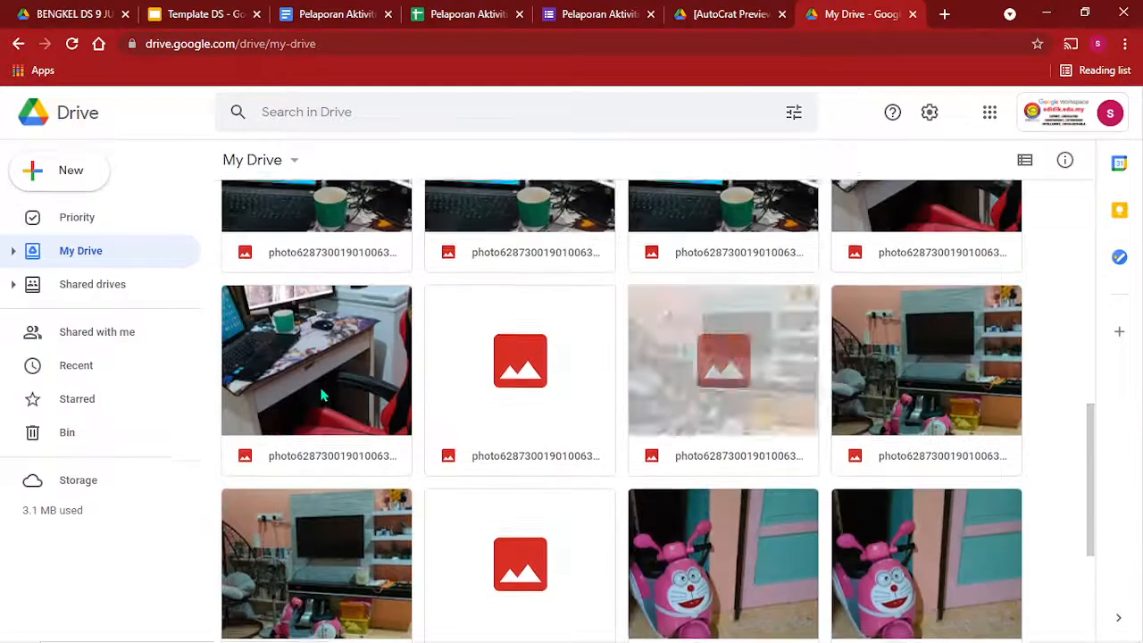
scroll(323, 395, up, 8)
double_click(312, 467)
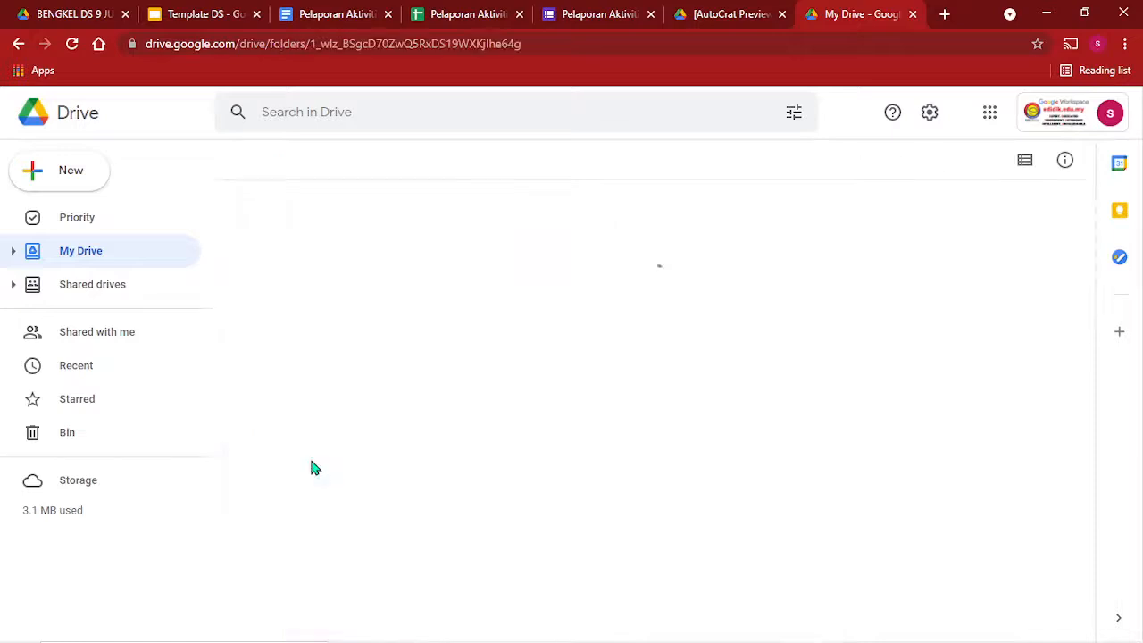
click(353, 255)
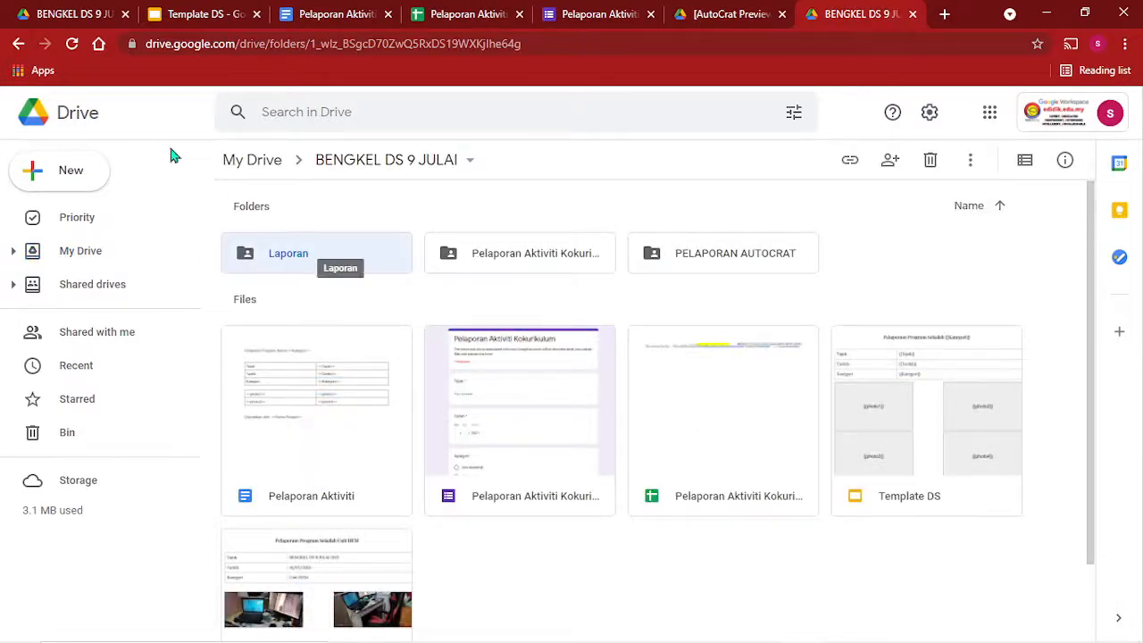
Return to the form, start another response and open the form for editing.
click(588, 13)
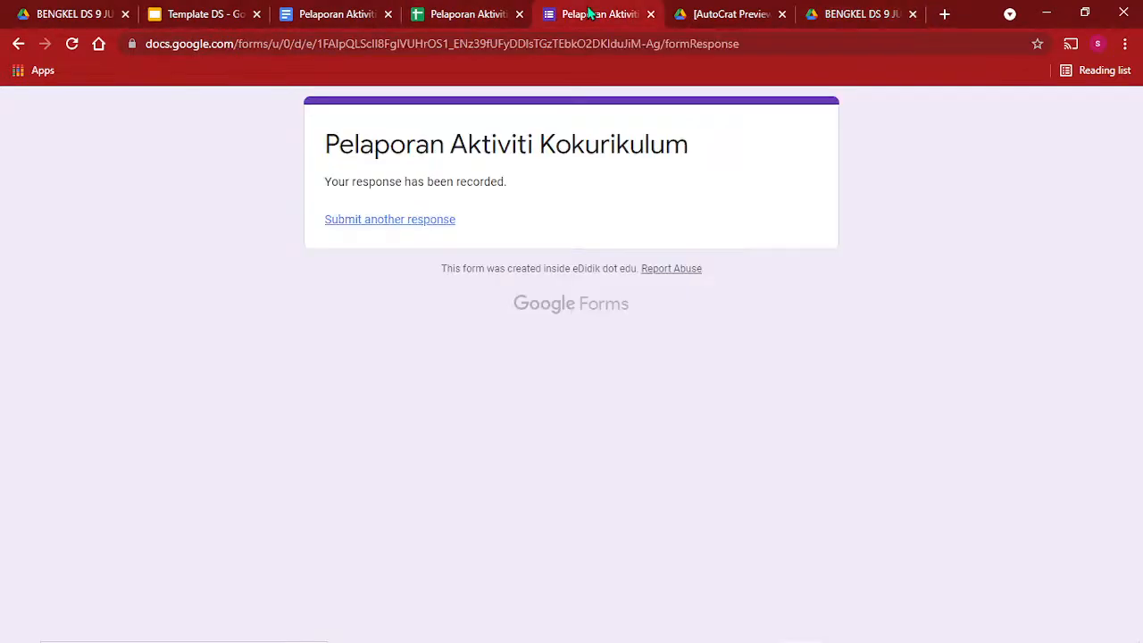
click(404, 222)
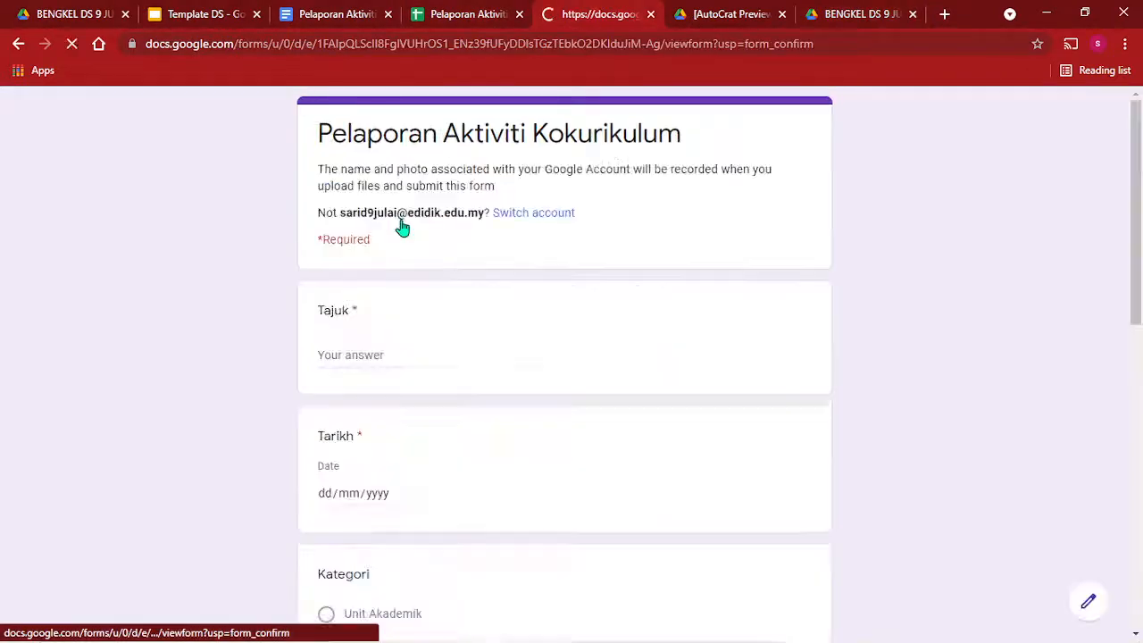
scroll(513, 380, down, 11)
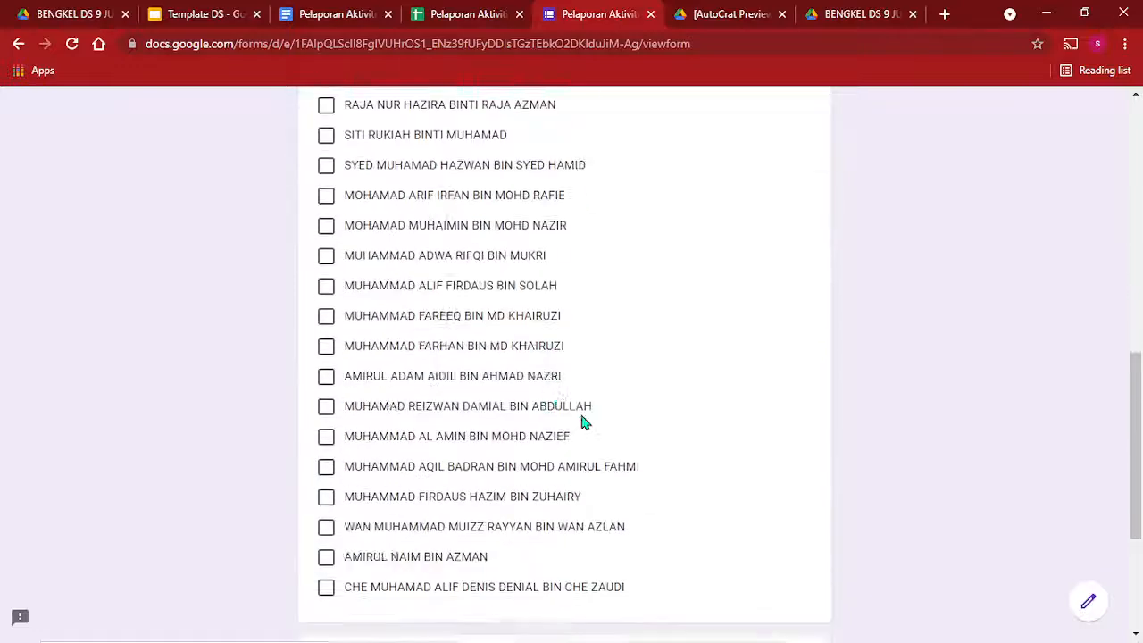
click(1087, 602)
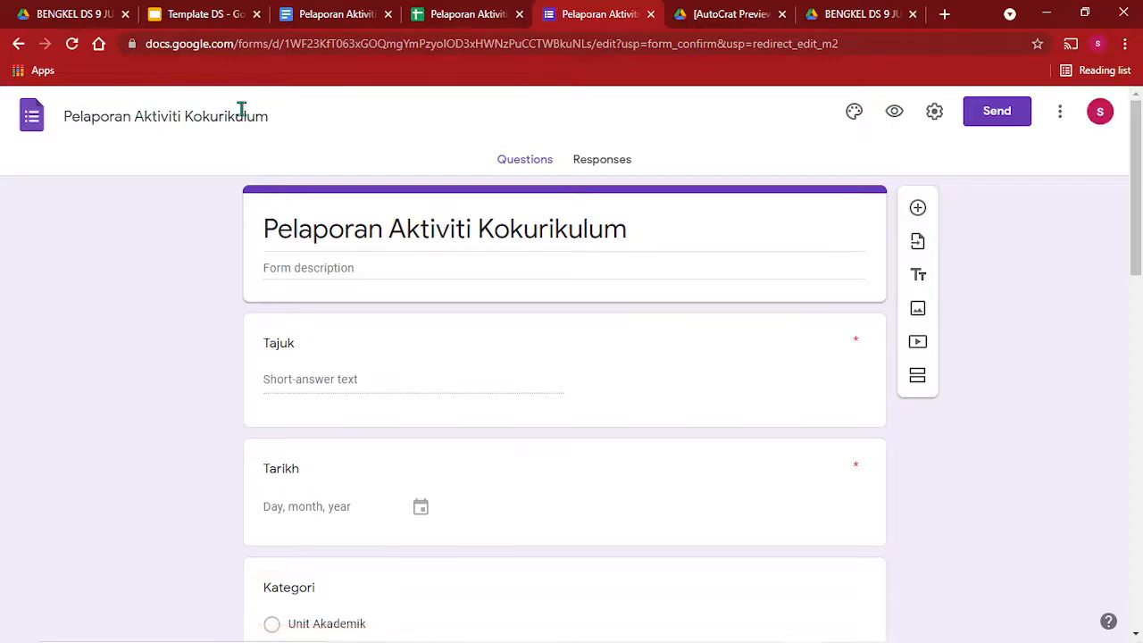
Open the Drive folder linked to the Laporan Bergambar question and look through the uploaded photos.
scroll(752, 316, down, 8)
scroll(777, 371, down, 5)
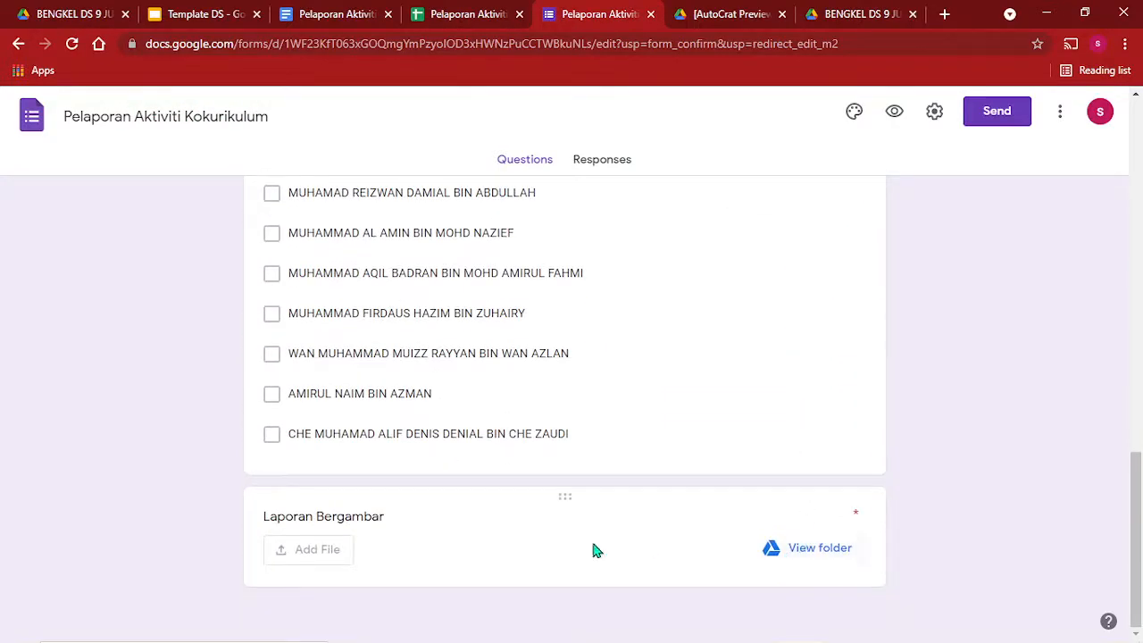
click(812, 553)
click(812, 554)
click(812, 554)
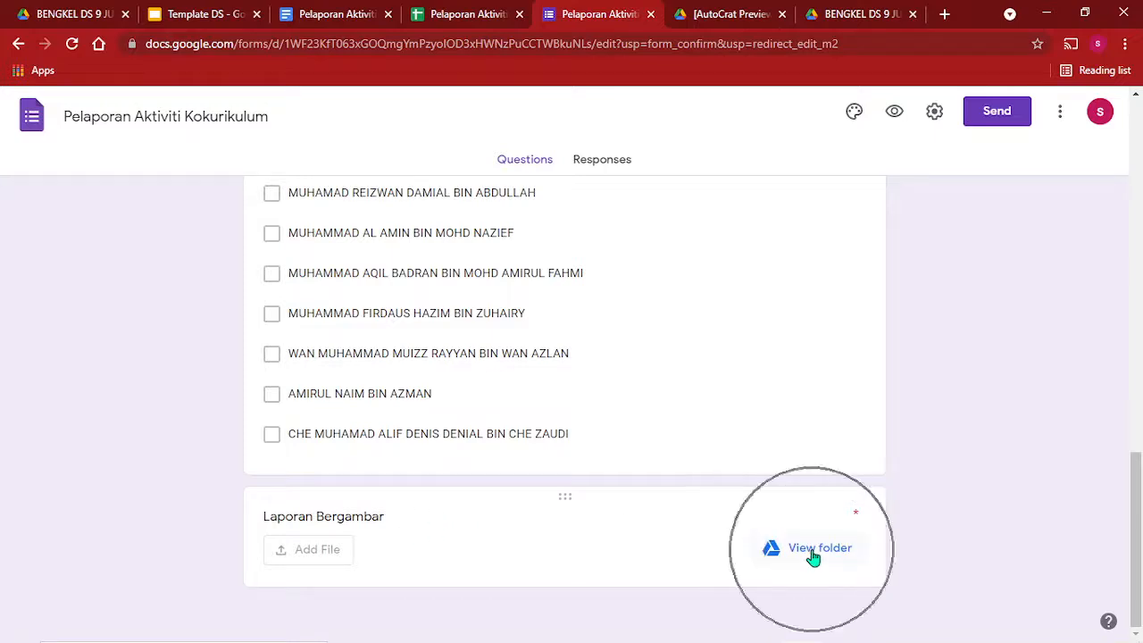
click(814, 555)
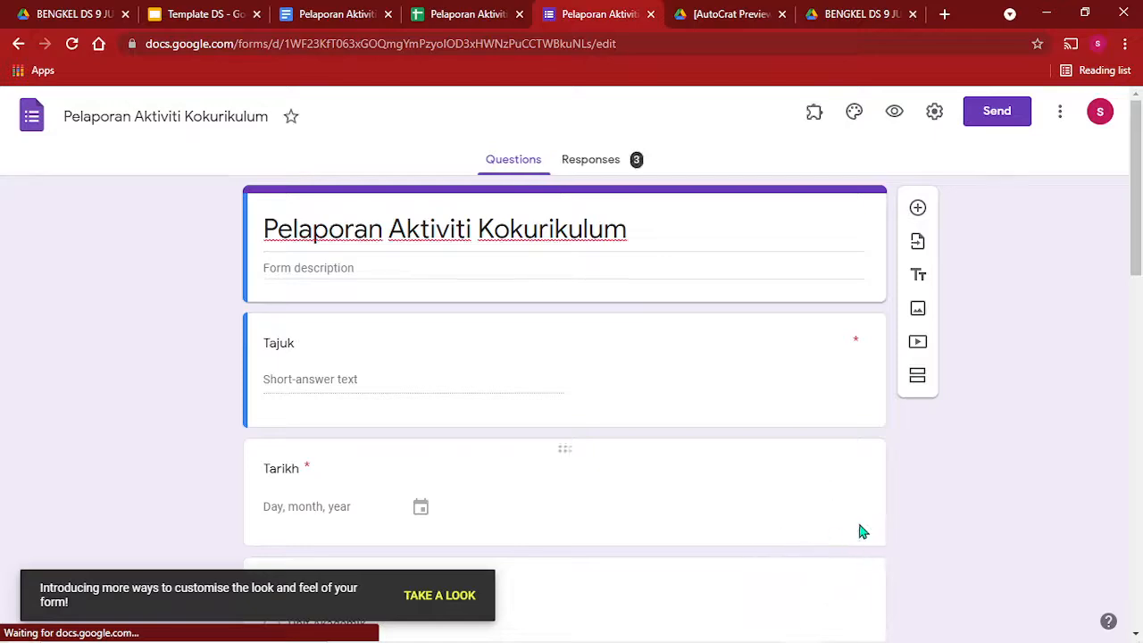
scroll(859, 530, down, 20)
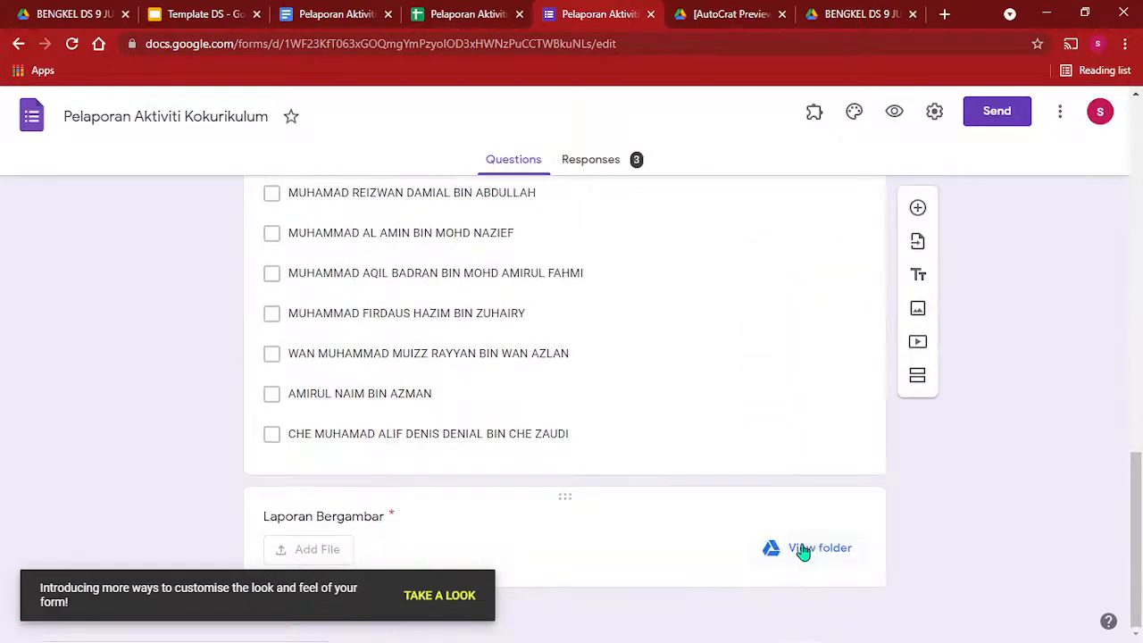
click(800, 549)
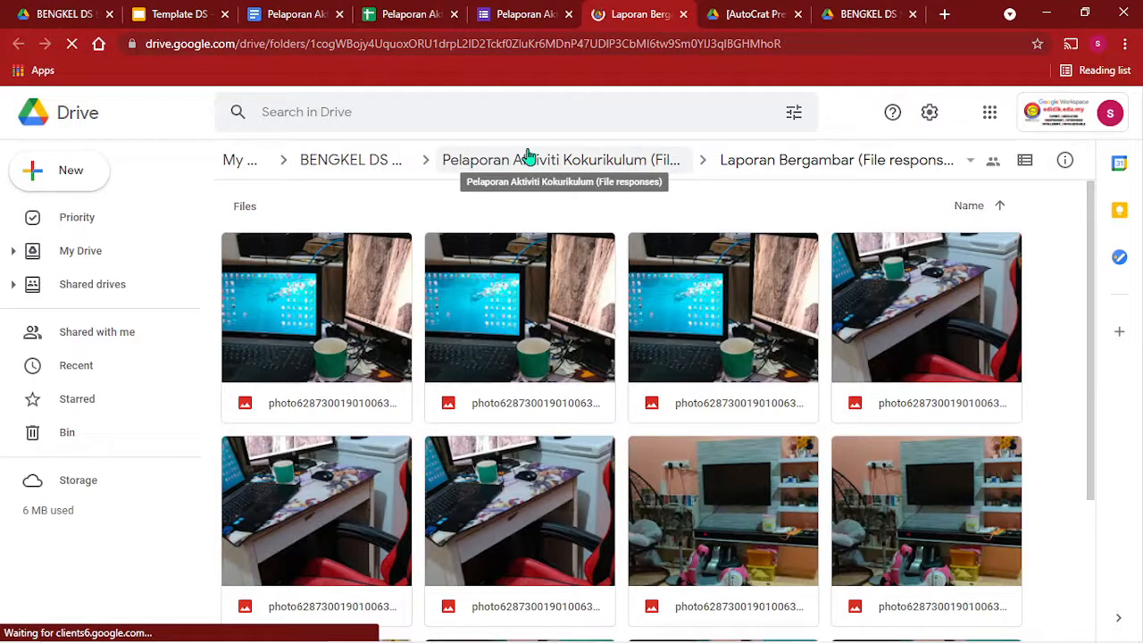
scroll(611, 302, down, 3)
scroll(612, 303, up, 3)
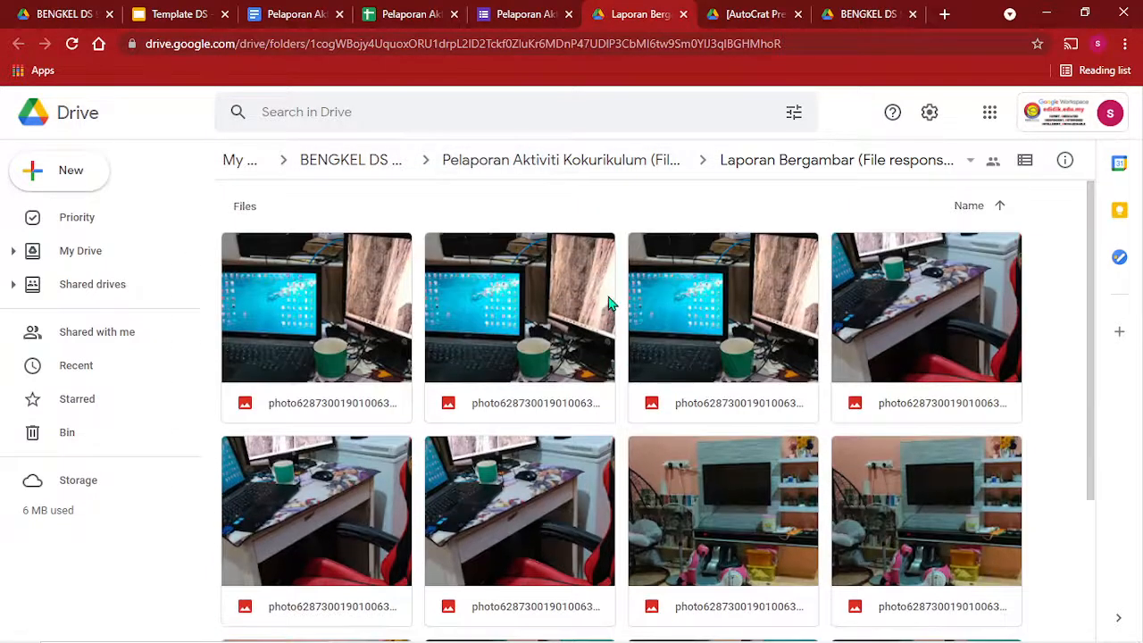
In the BENGKEL DS 9 JULAI folder, check the link-sharing settings of the Pelaporan Aktiviti Kokurikulum file responses subfolder.
click(383, 168)
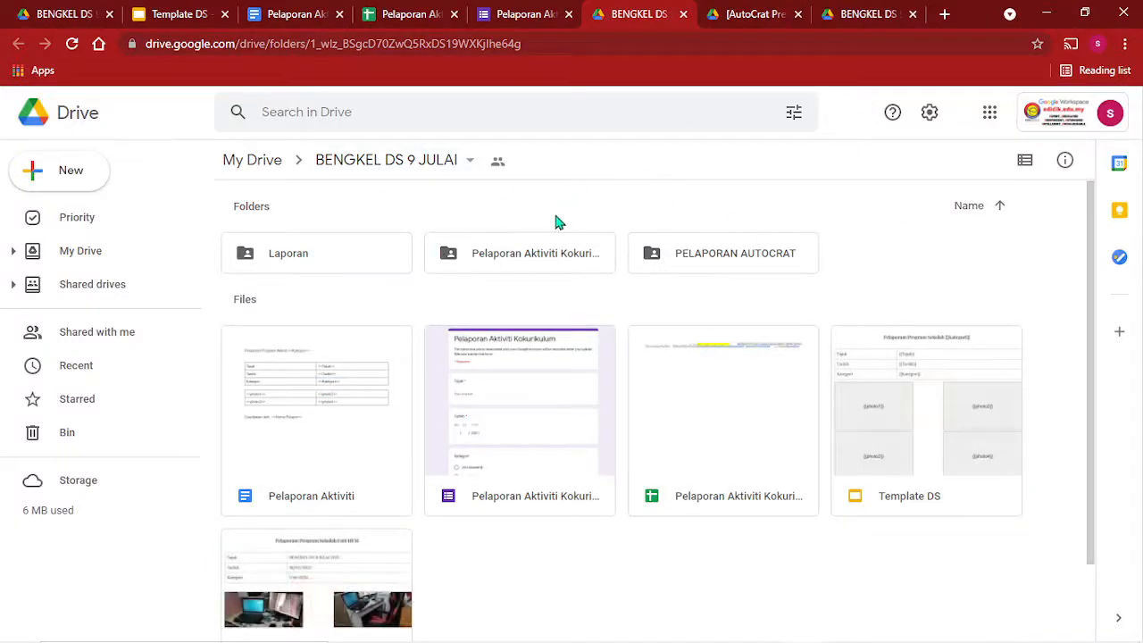
click(504, 260)
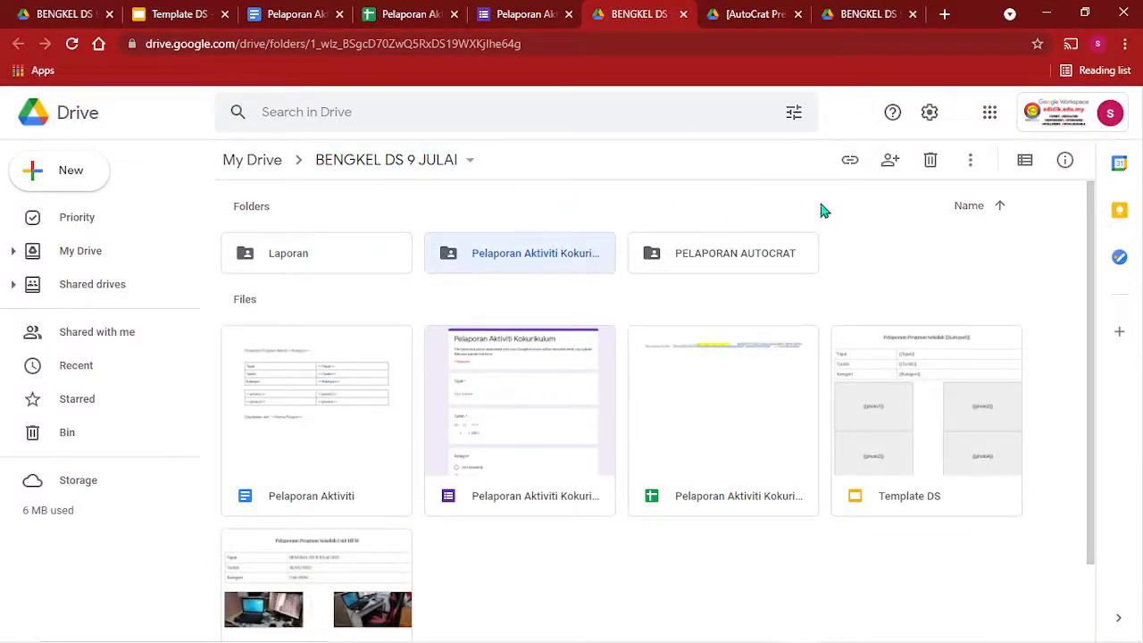
click(890, 160)
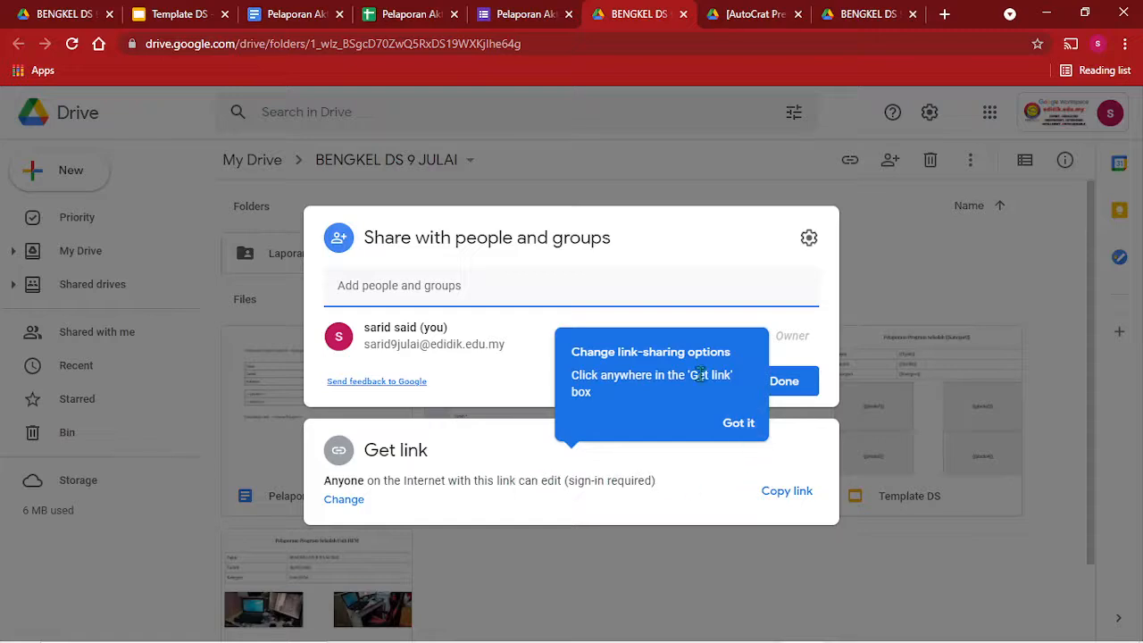
click(737, 425)
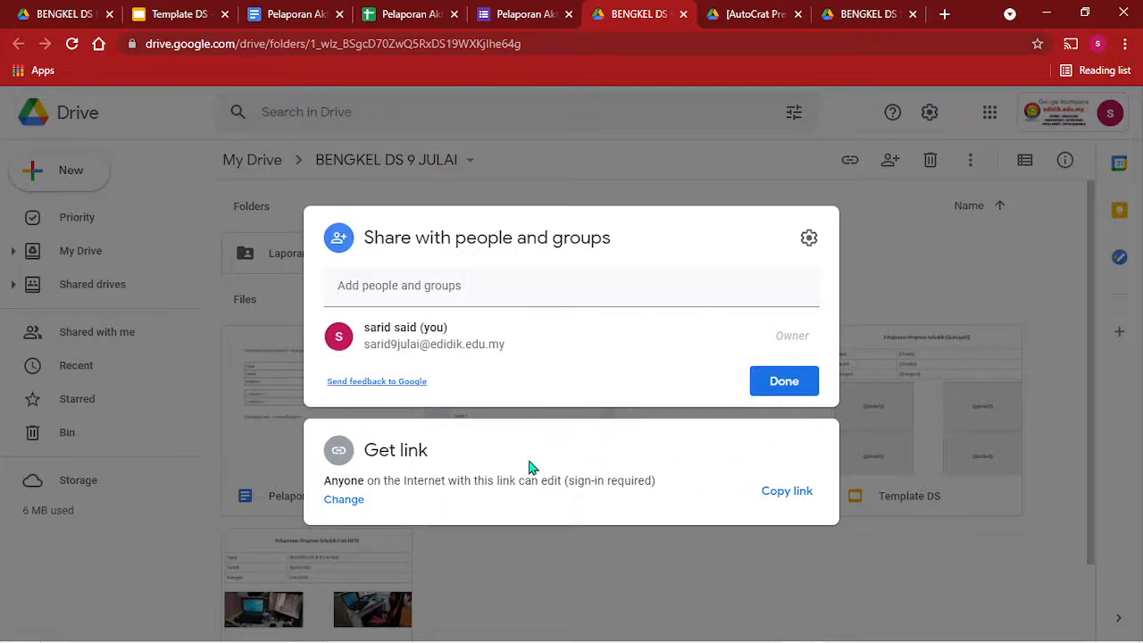
click(773, 373)
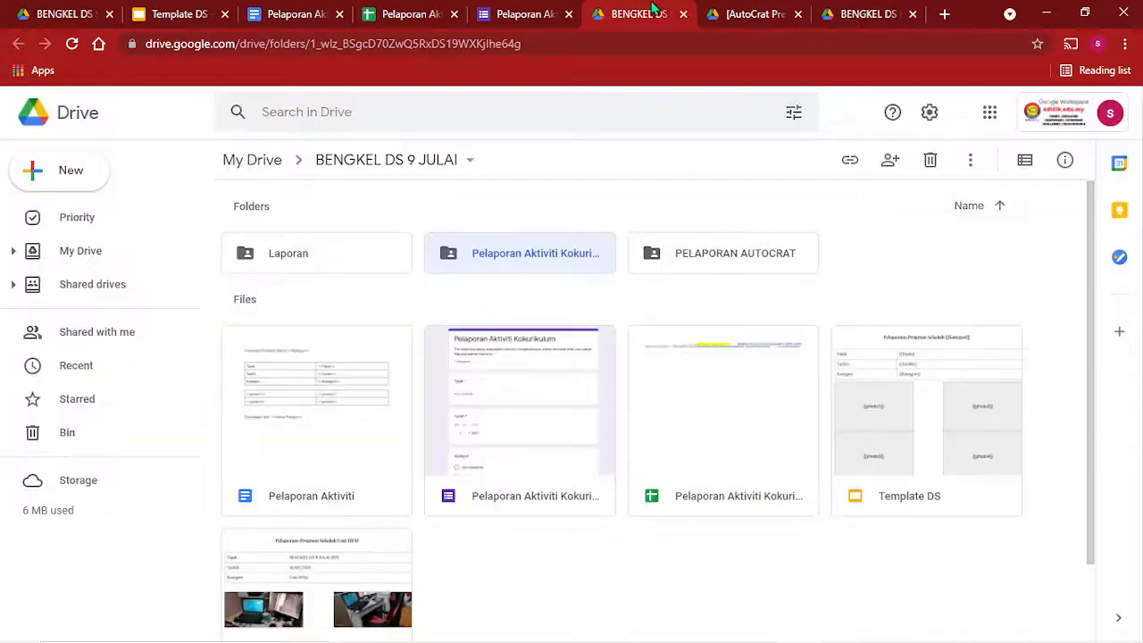
In the responses spreadsheet, find the merged document columns and open the Unit HEM.pdf report linked in row 4.
click(397, 14)
click(729, 345)
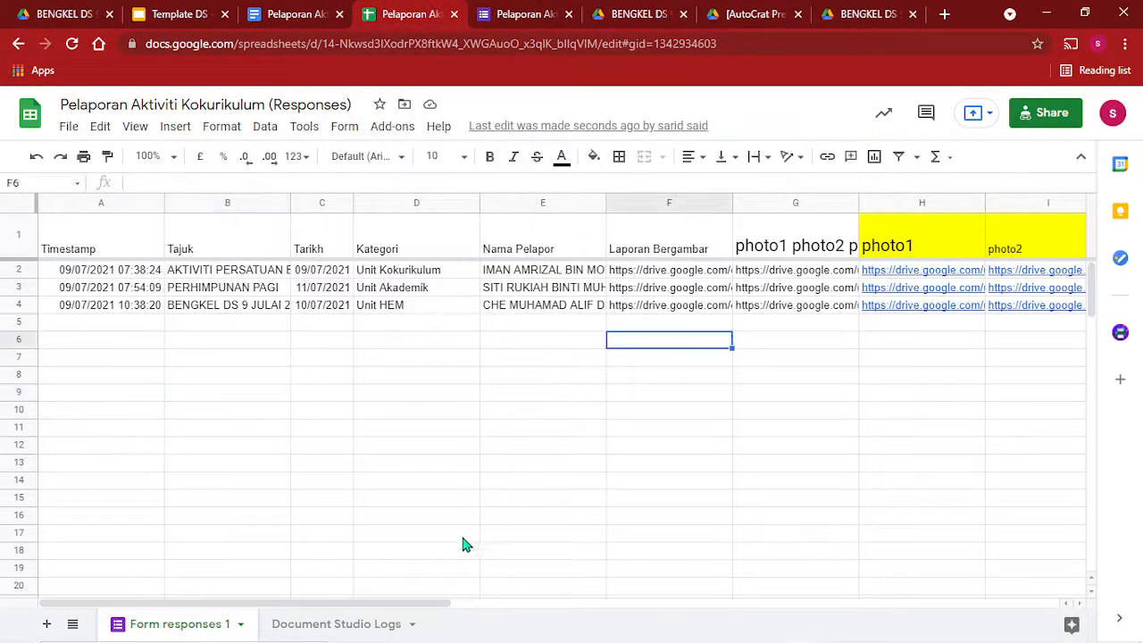
drag(438, 604, 878, 483)
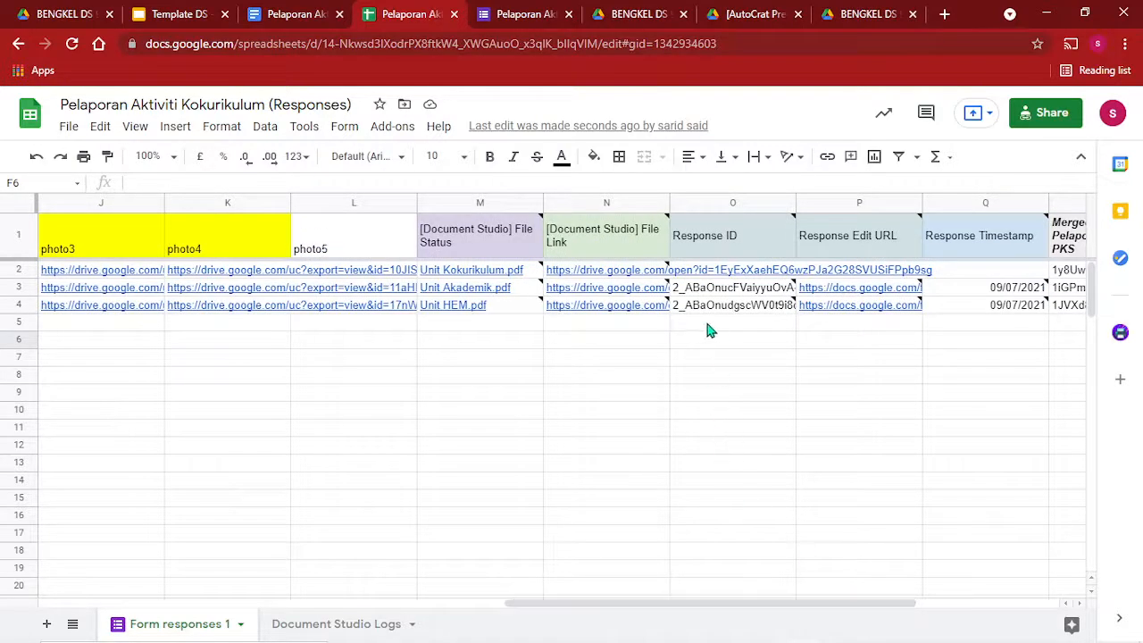
drag(780, 604, 888, 603)
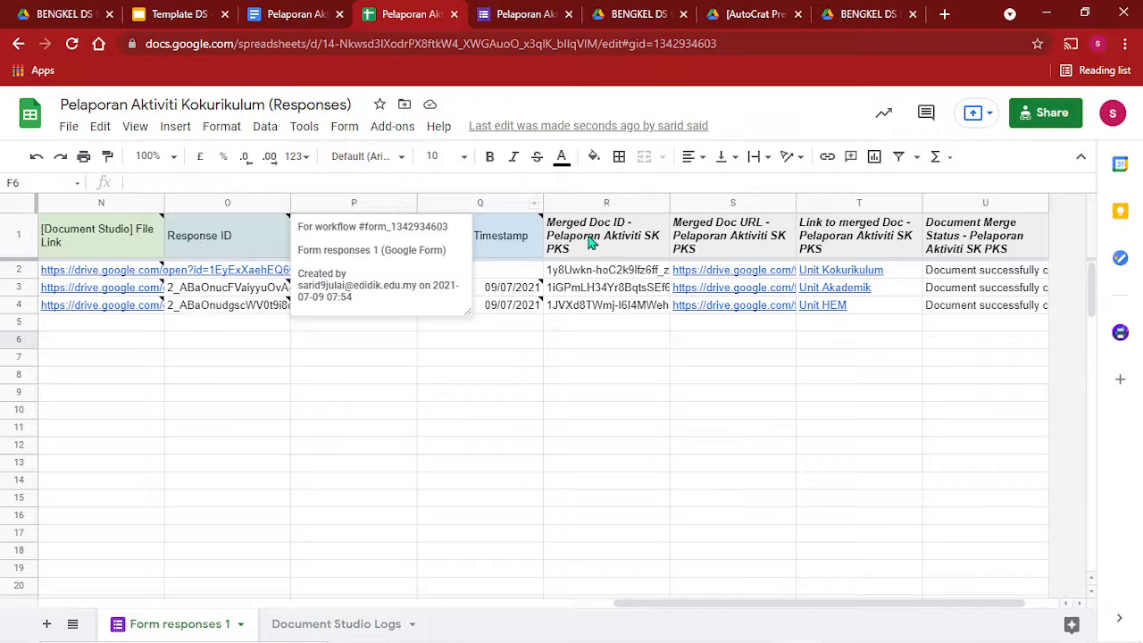
click(845, 313)
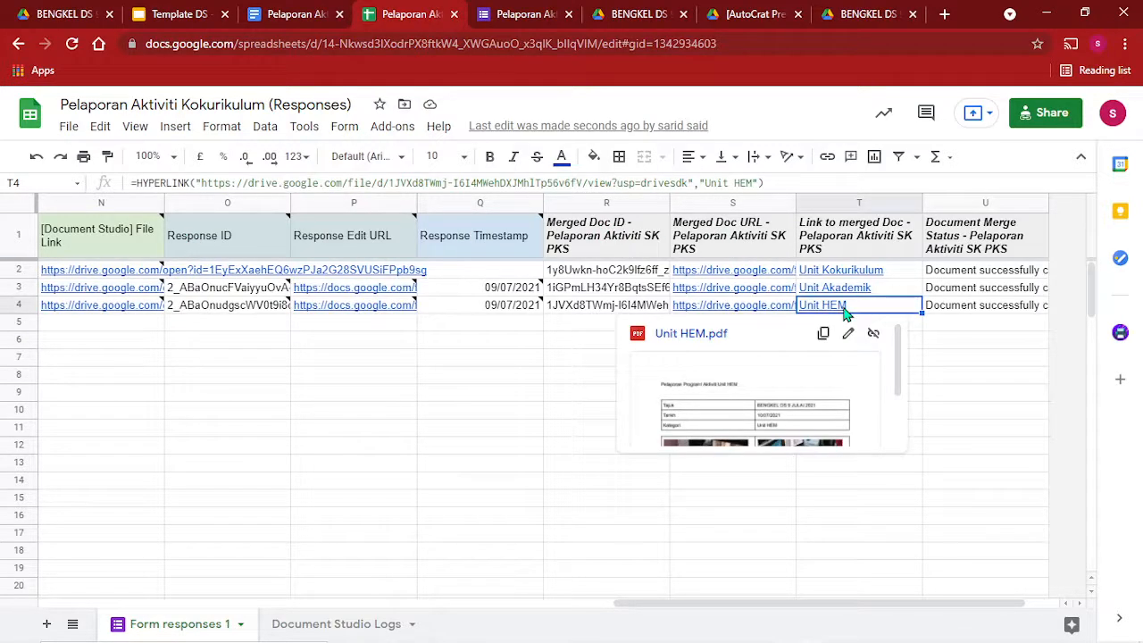
click(706, 333)
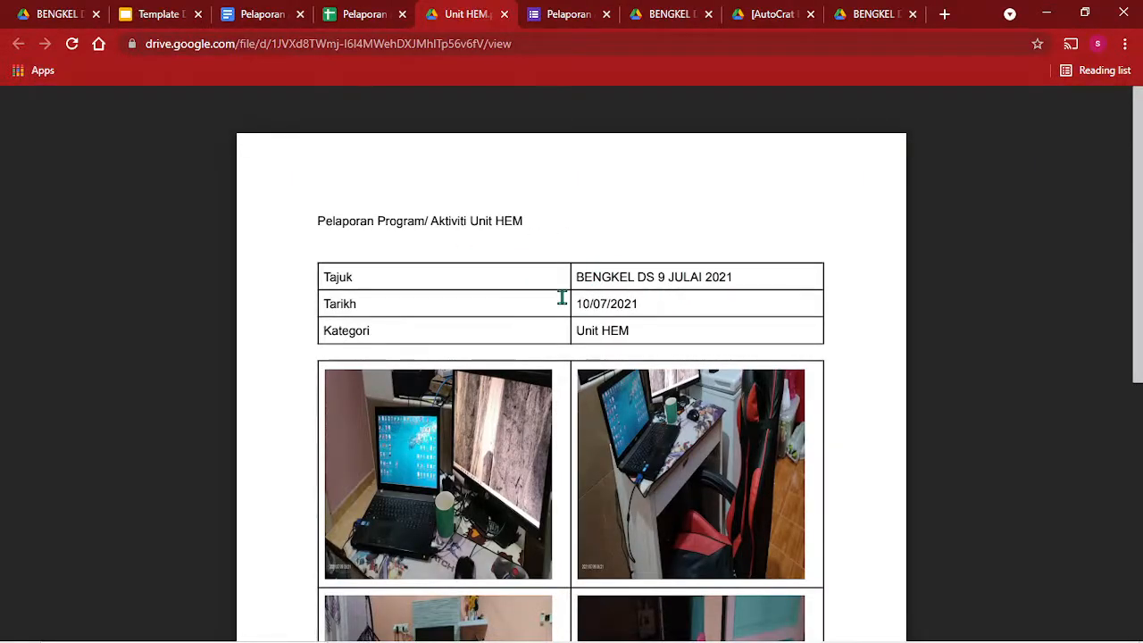
Read through the Unit HEM report, checking its details table, the four photos and the preparer line.
scroll(536, 308, down, 5)
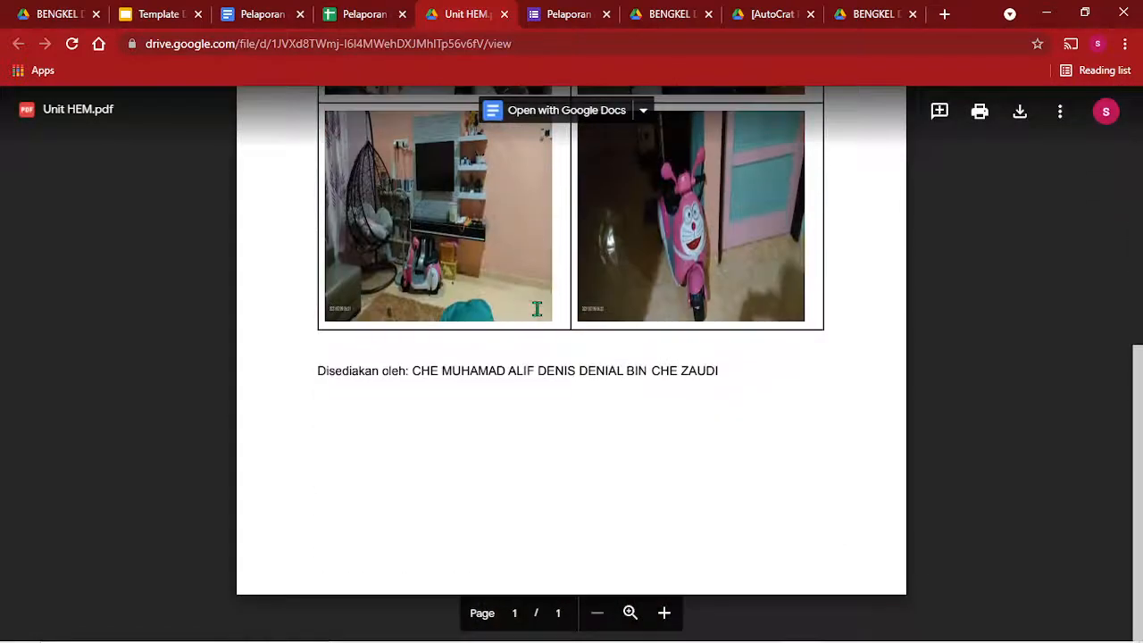
scroll(536, 309, up, 4)
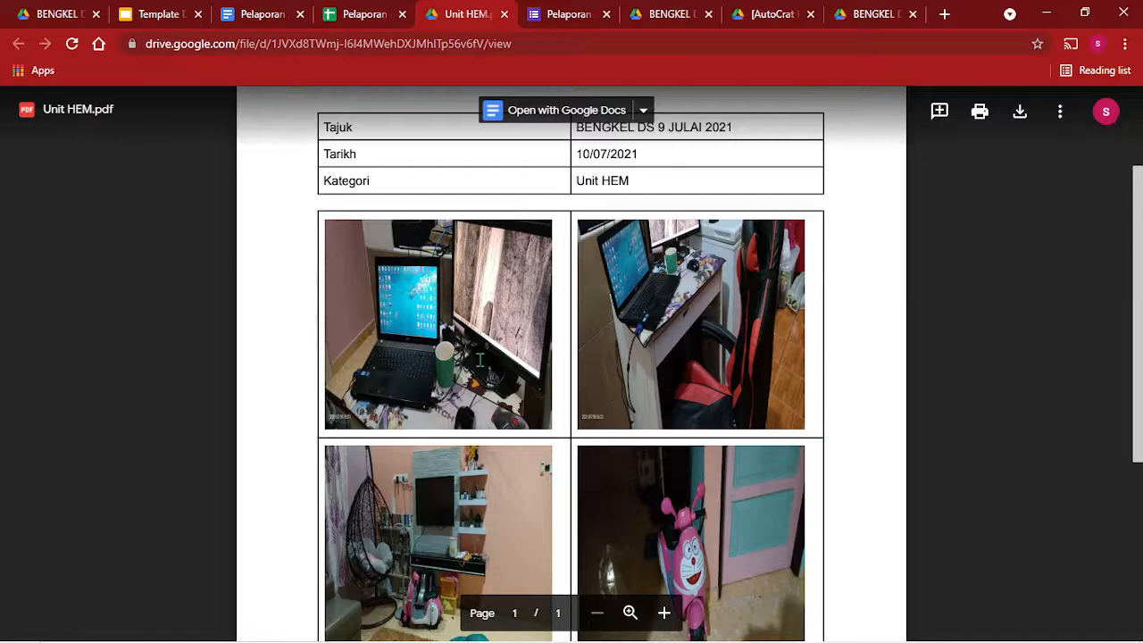
scroll(476, 367, down, 2)
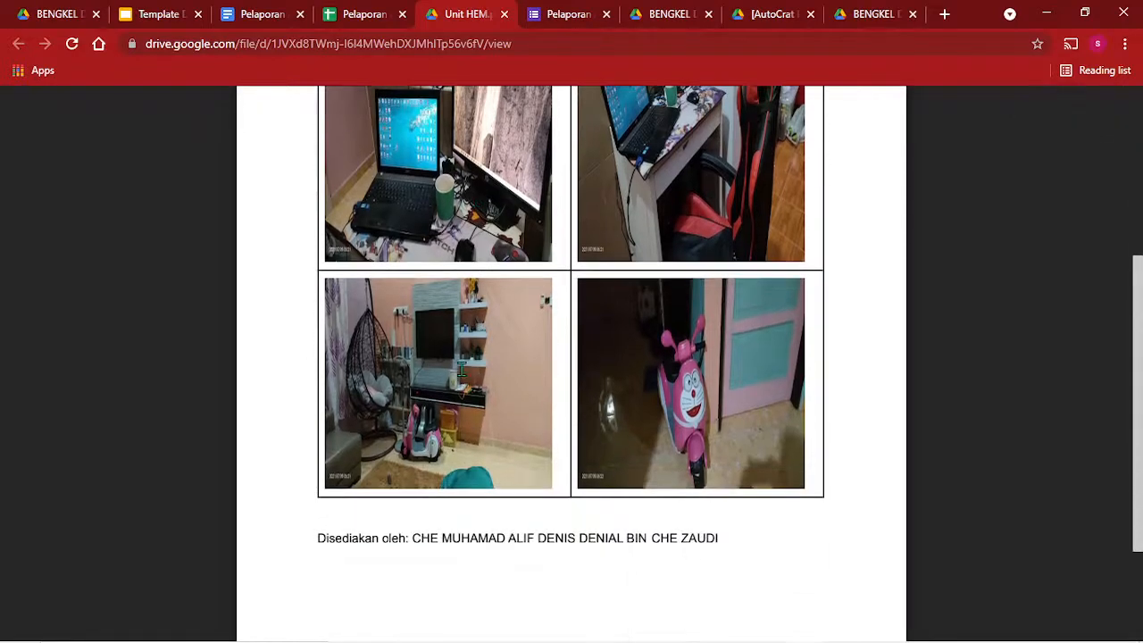
scroll(375, 139, up, 3)
scroll(375, 138, down, 5)
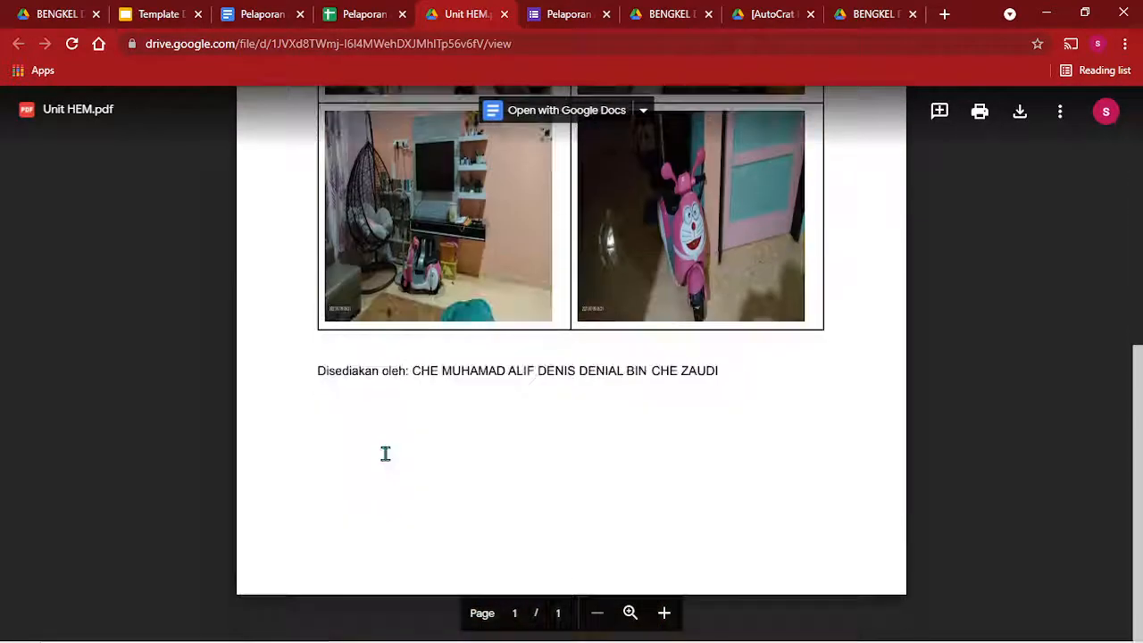
Return to the responses spreadsheet, launch Autocrat and edit the Pelaporan Aktiviti SK PKS job up to its source data mapping.
click(364, 14)
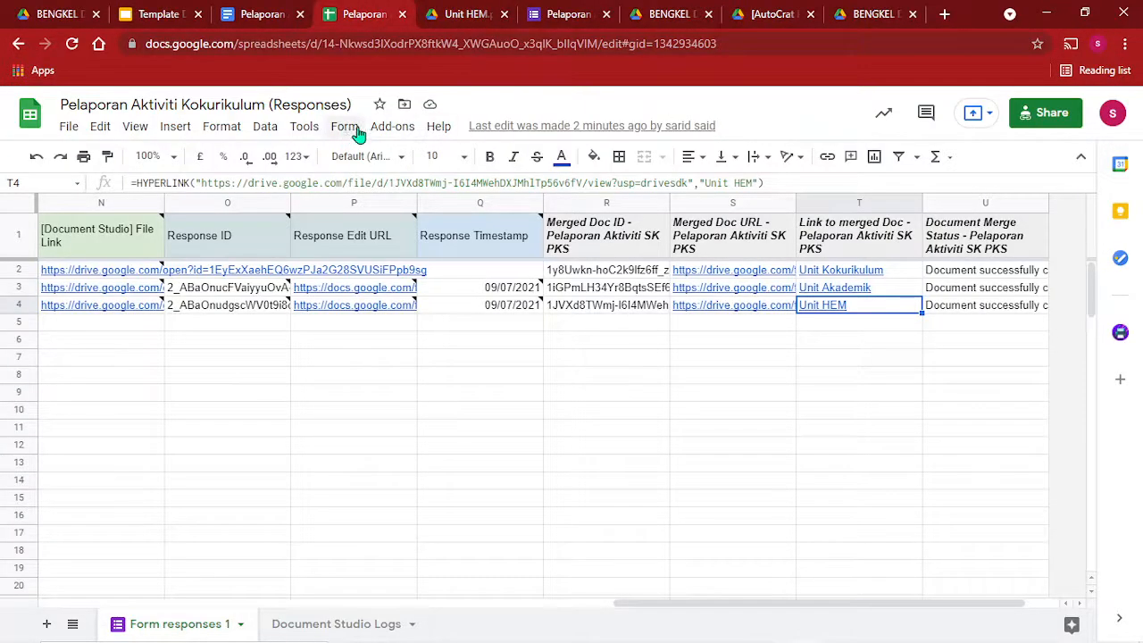
click(390, 127)
mouse_move(536, 199)
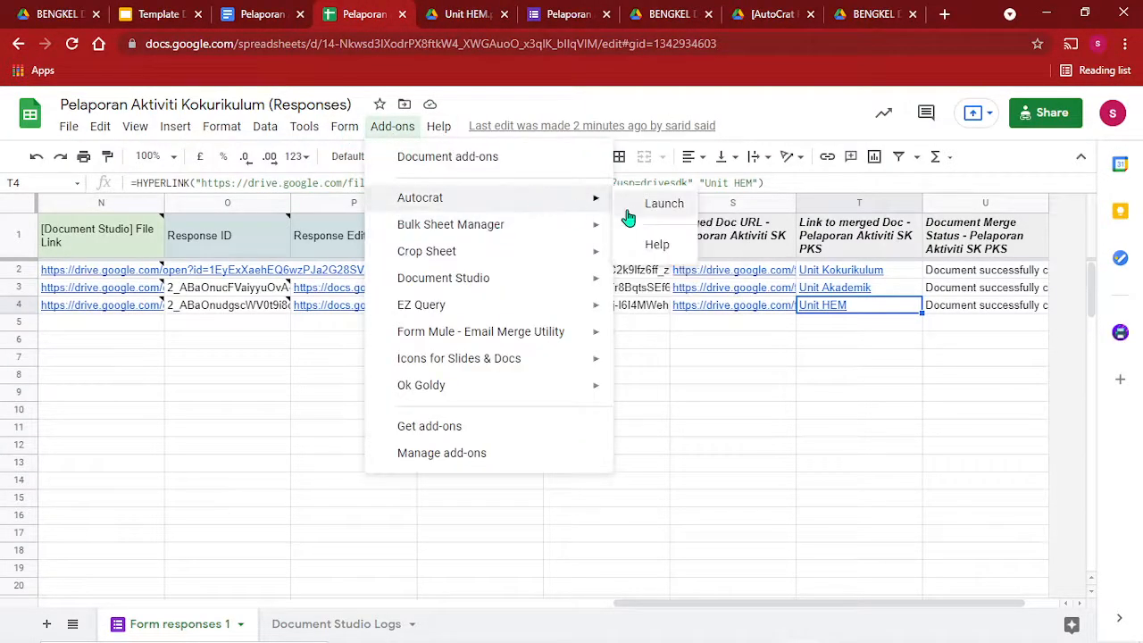
click(663, 204)
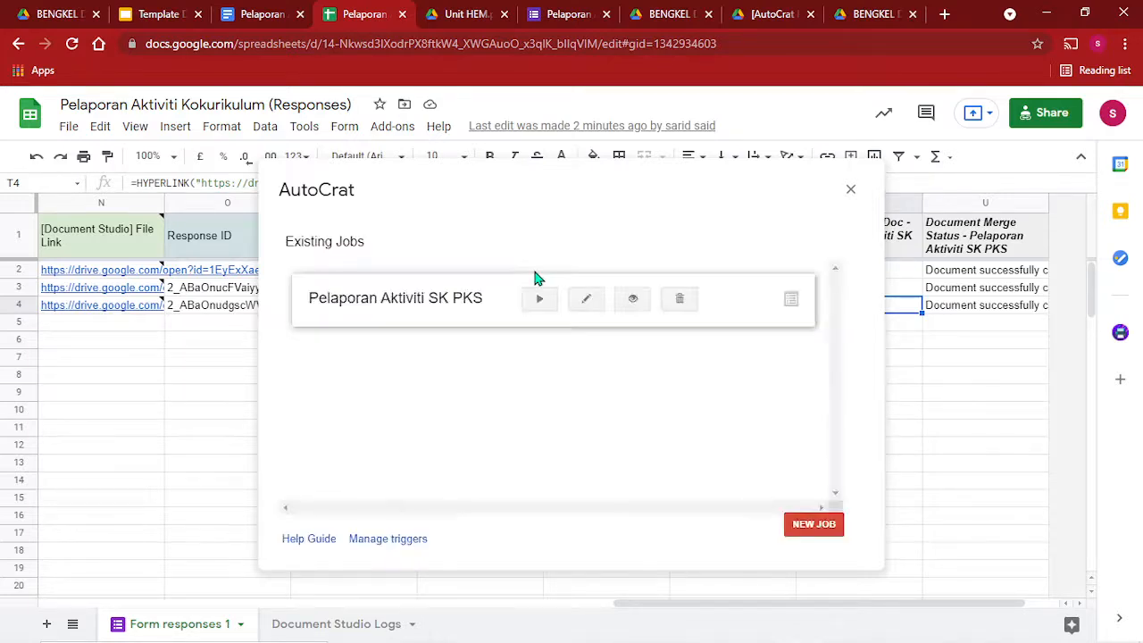
click(590, 300)
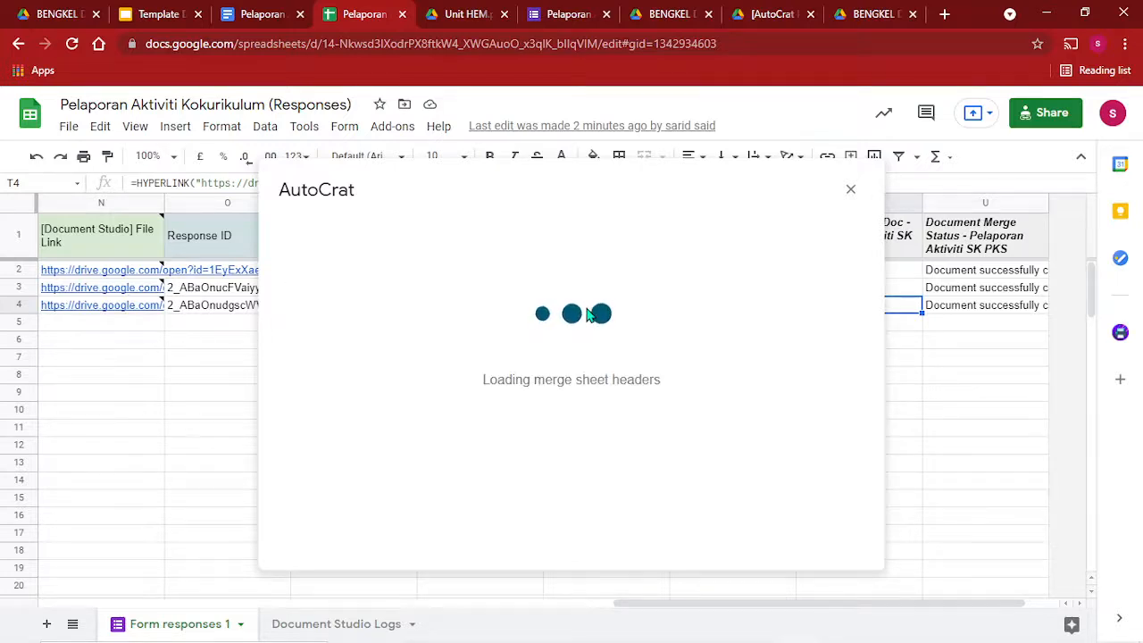
click(690, 536)
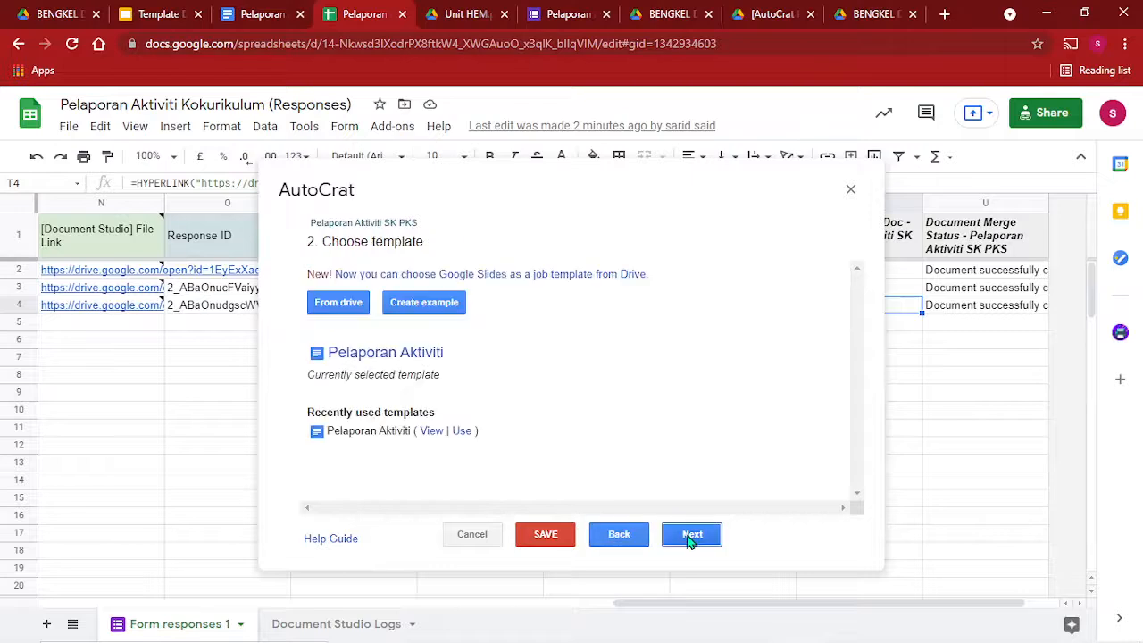
click(692, 535)
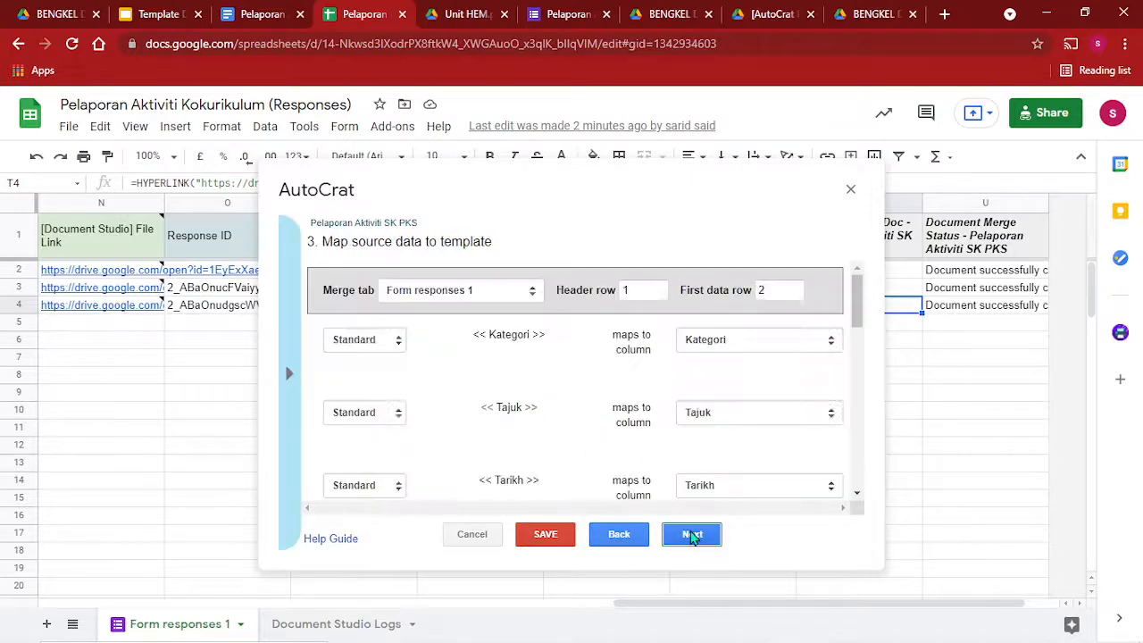
Set the photo1 image to a width of 300 and a height of 230.
scroll(634, 383, down, 10)
scroll(673, 387, up, 2)
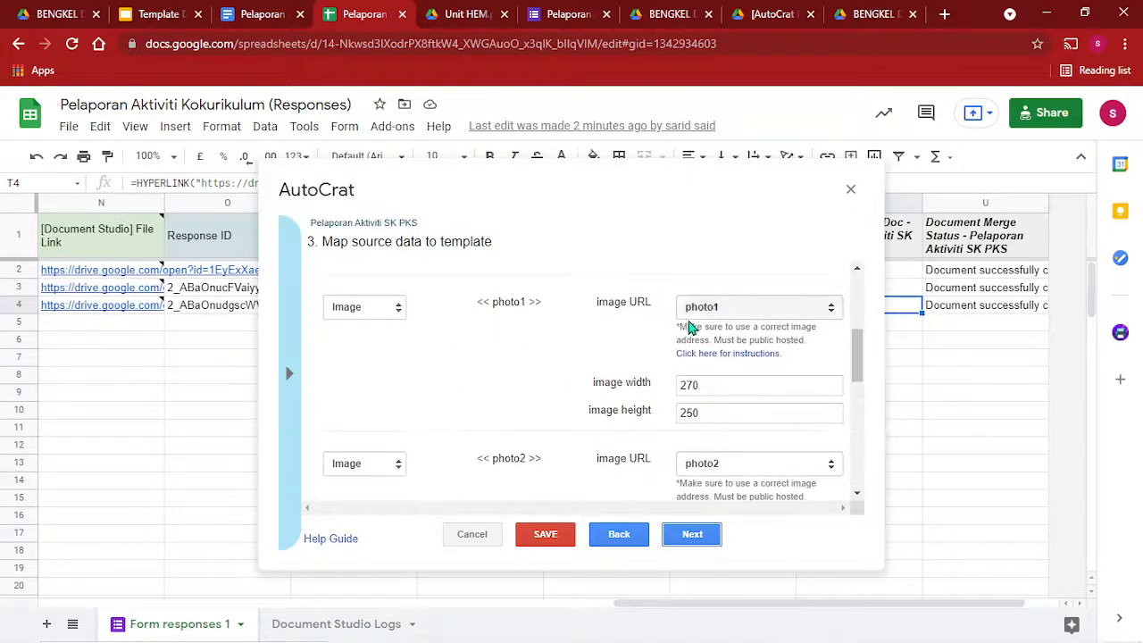
drag(704, 382, 615, 382)
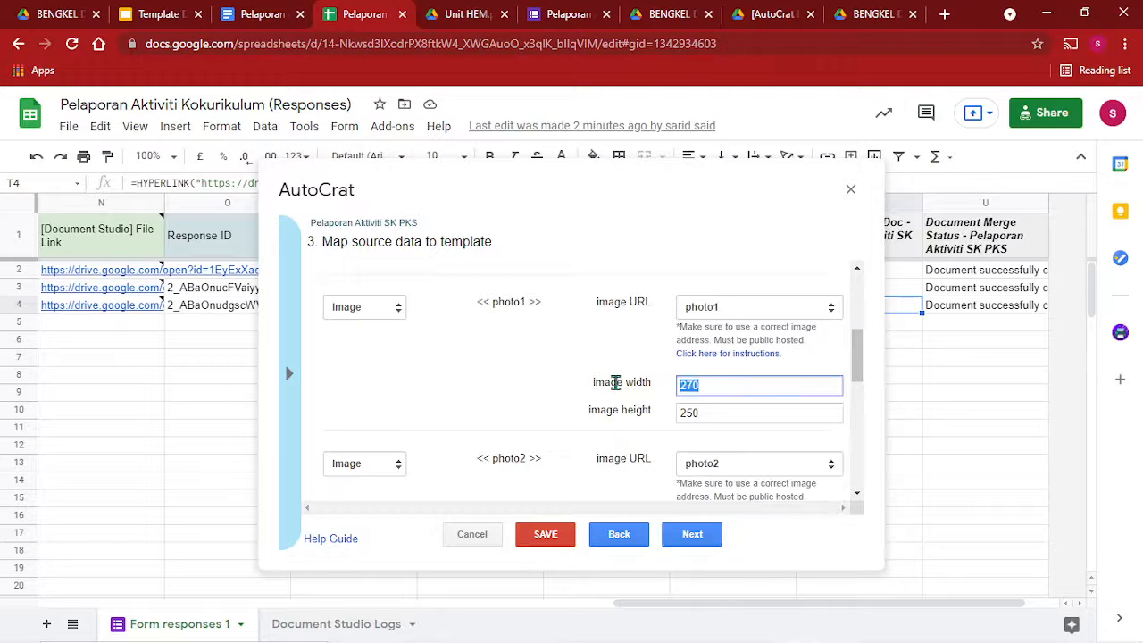
text(300)
drag(700, 413, 635, 413)
text(23)
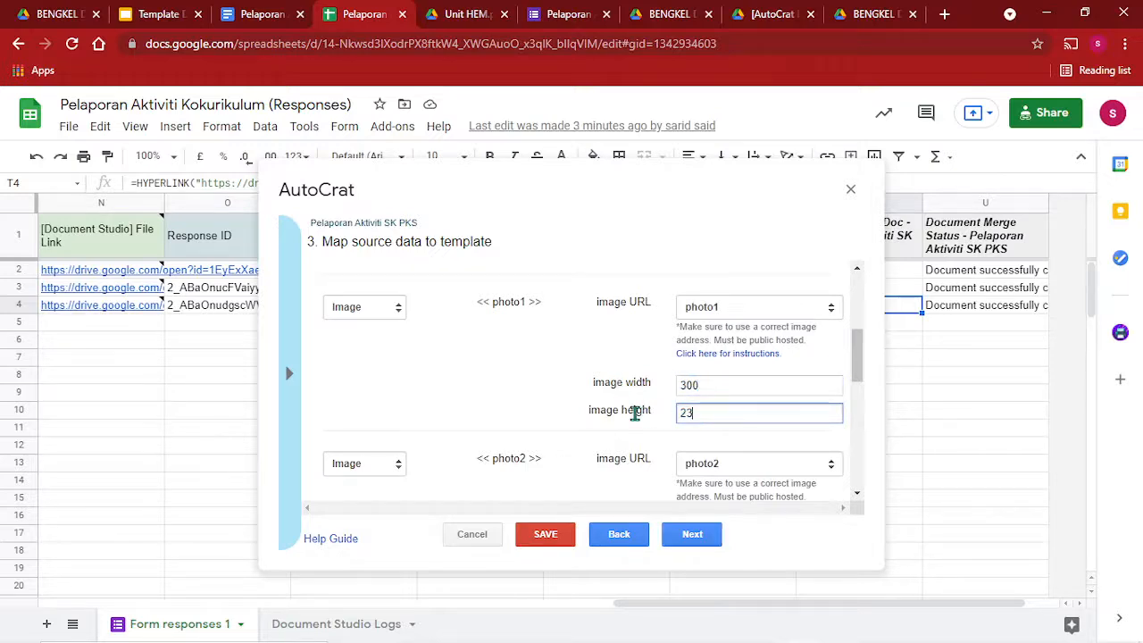
Set the photo2 image to a width of 300 and a height of 230.
scroll(745, 438, down, 3)
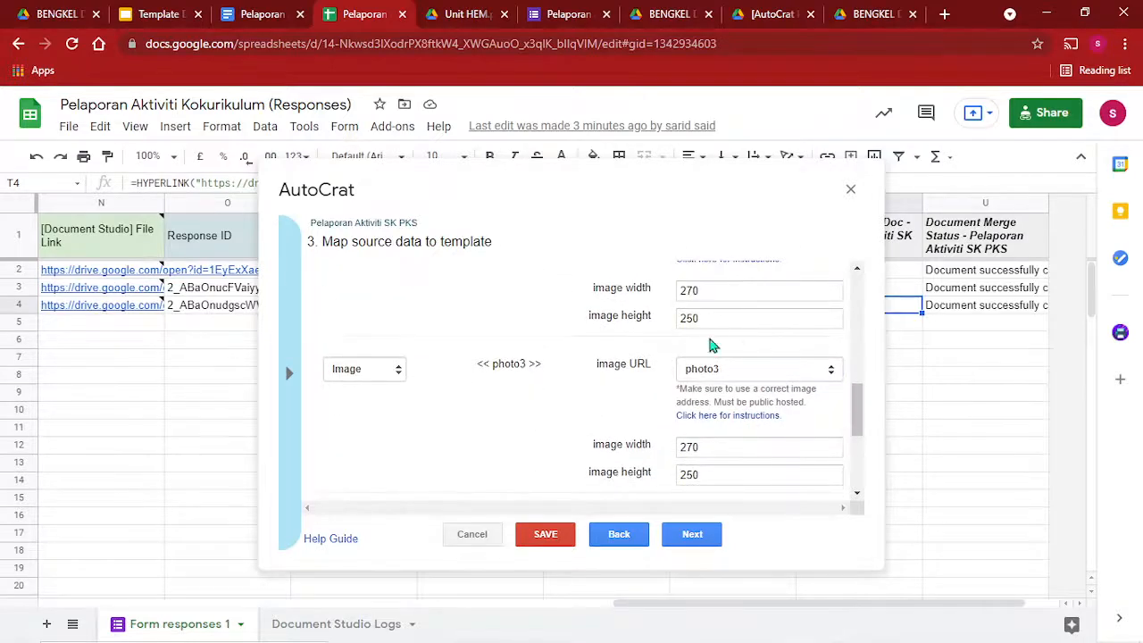
click(708, 289)
drag(707, 289, 630, 287)
text(30)
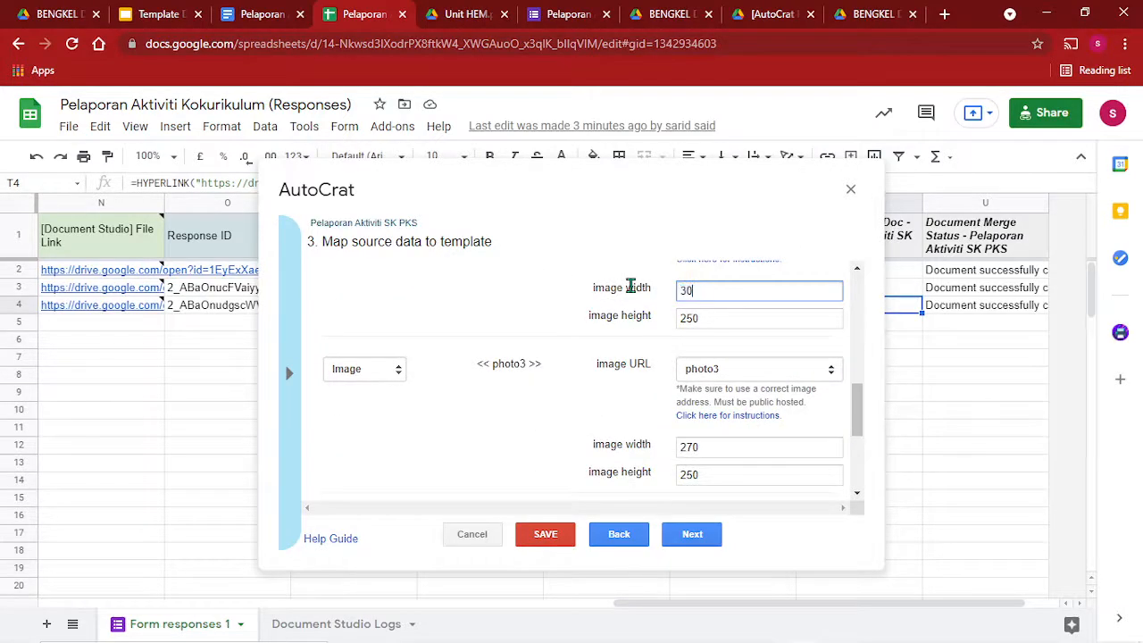
text(0)
drag(709, 320, 641, 321)
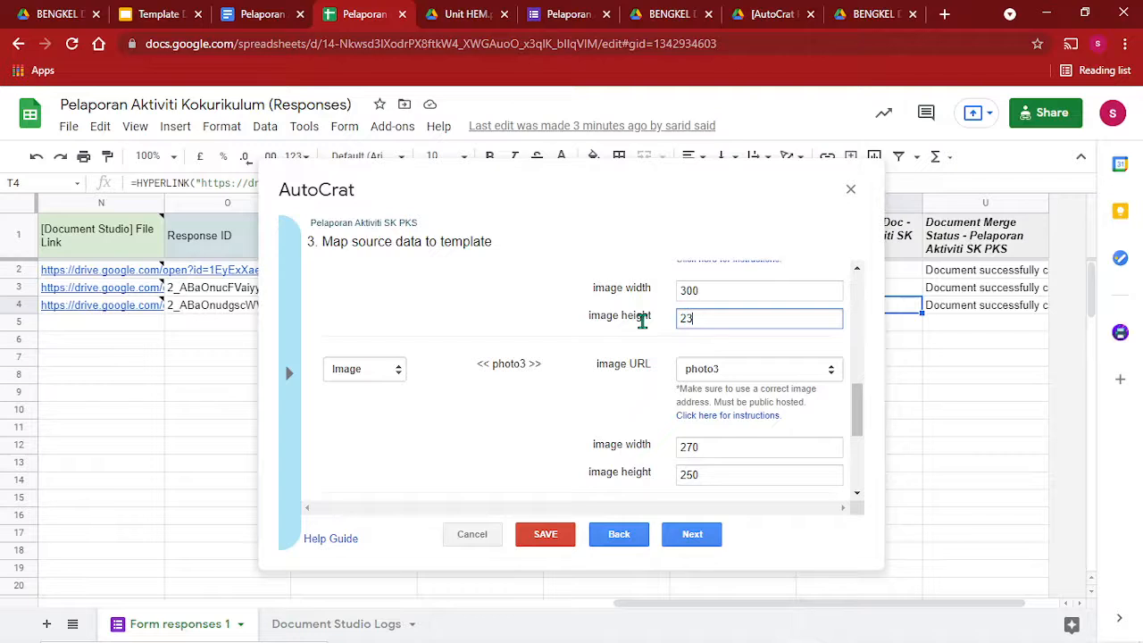
Set the photo3 image to a width of 300 and a height of 230.
drag(736, 447, 604, 449)
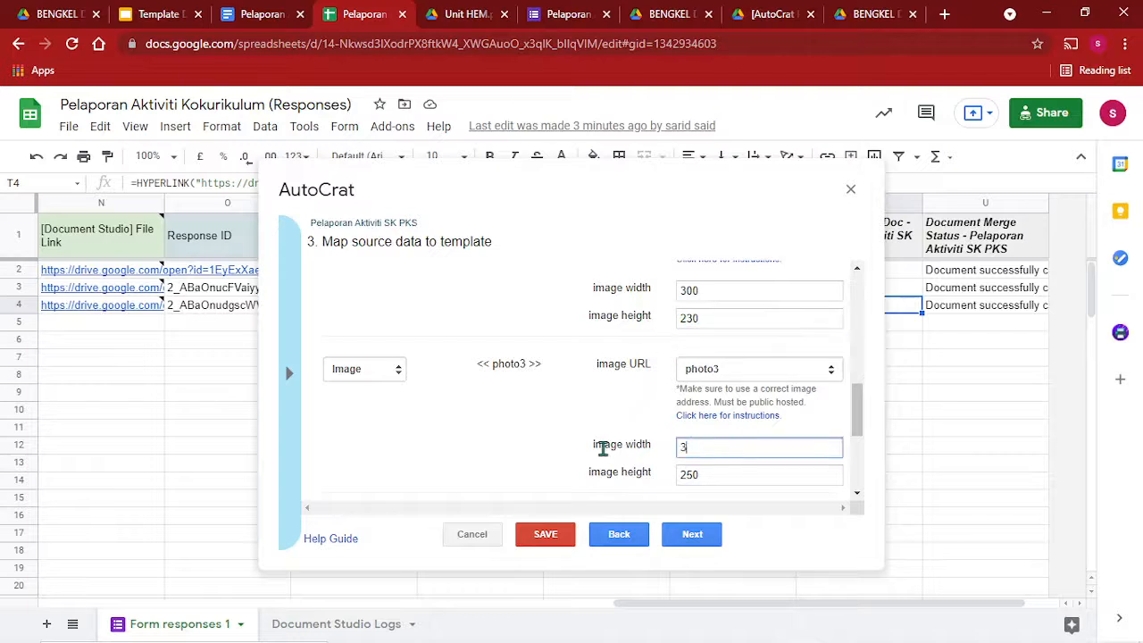
text(300)
drag(702, 474, 646, 473)
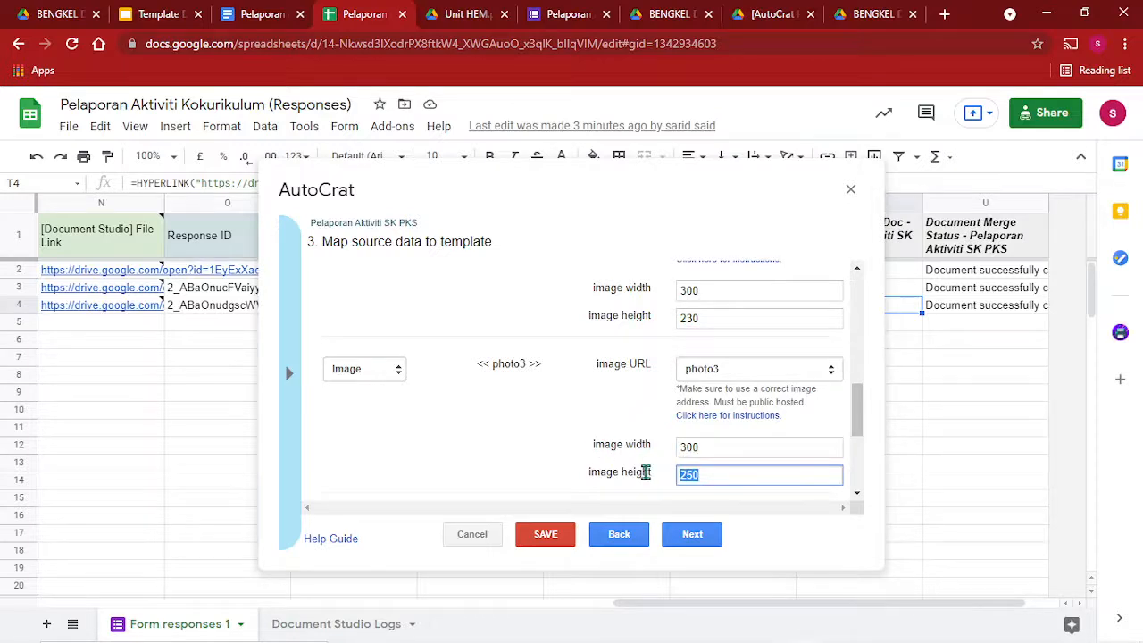
text(2)
Set the photo4 image to a width of 300 and a height of 230, then save the job and close Autocrat.
scroll(625, 500, down, 1)
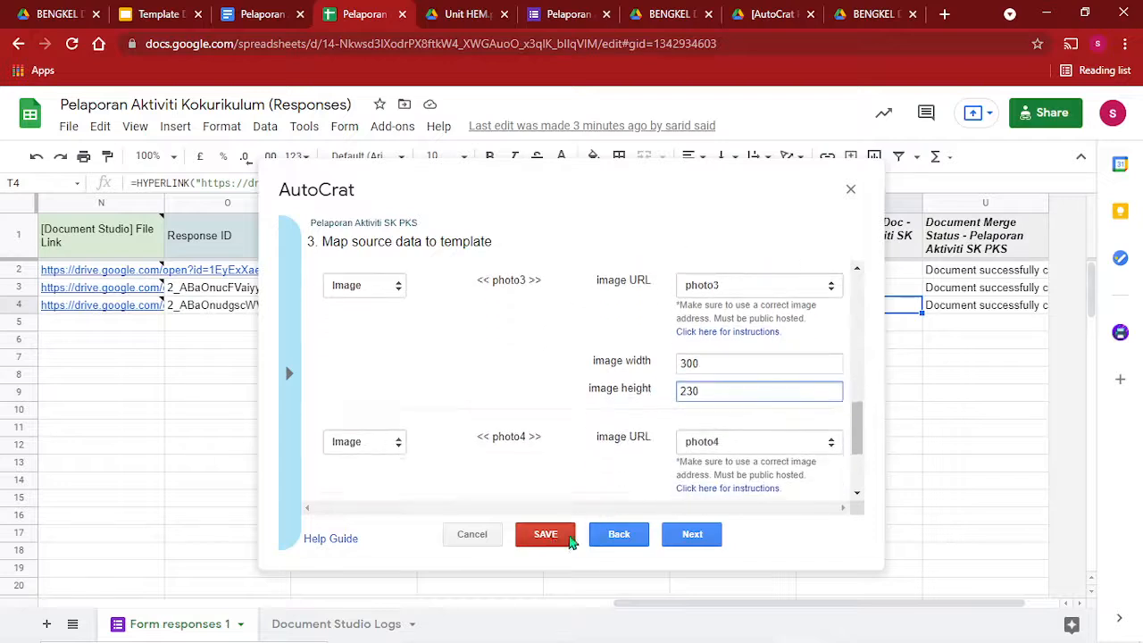
scroll(582, 470, down, 2)
drag(705, 376, 624, 376)
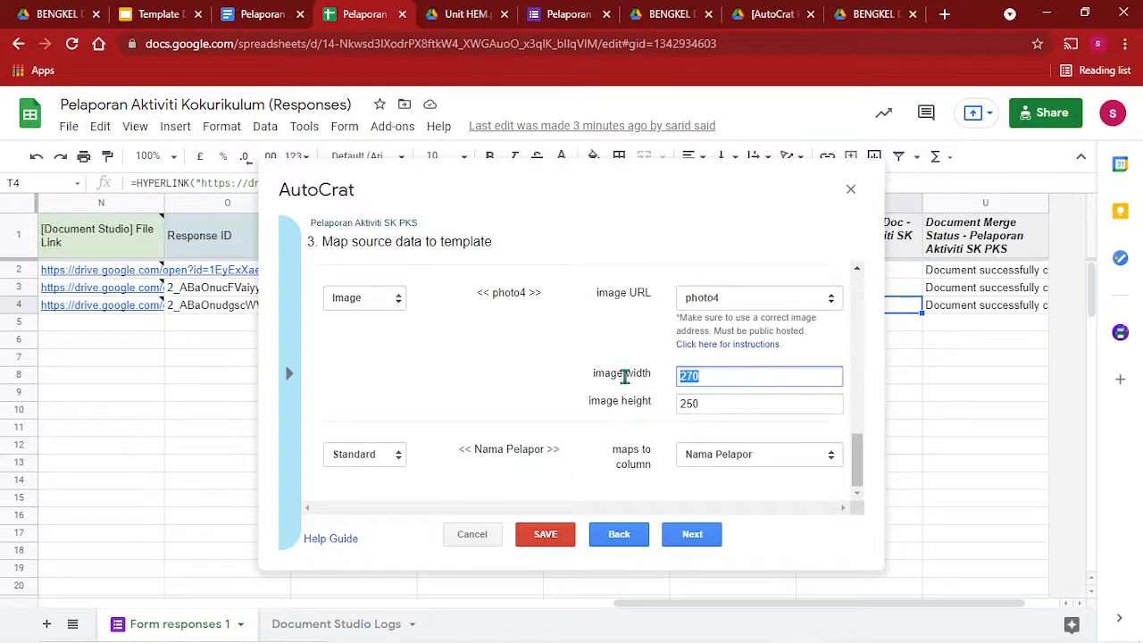
text(300)
drag(704, 408, 638, 406)
text(230)
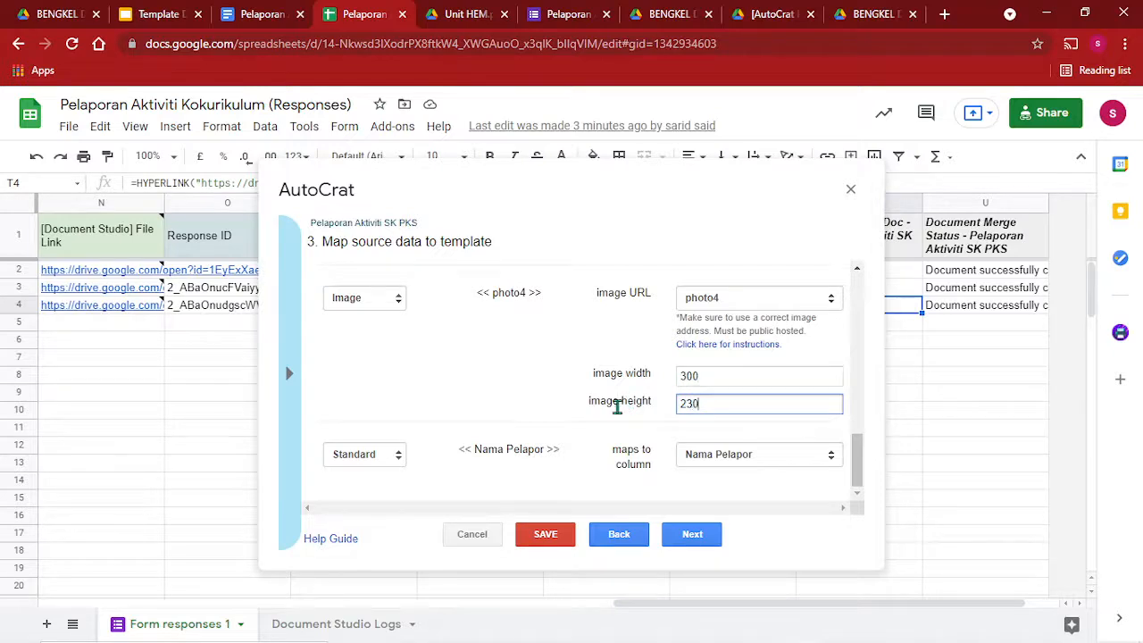
click(547, 534)
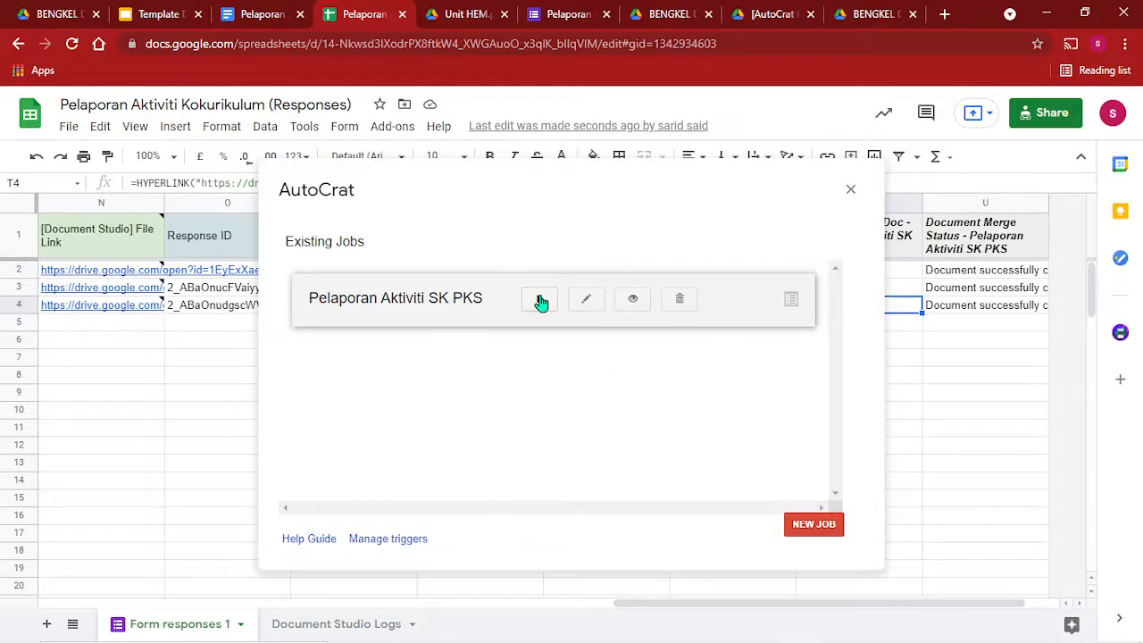
click(849, 190)
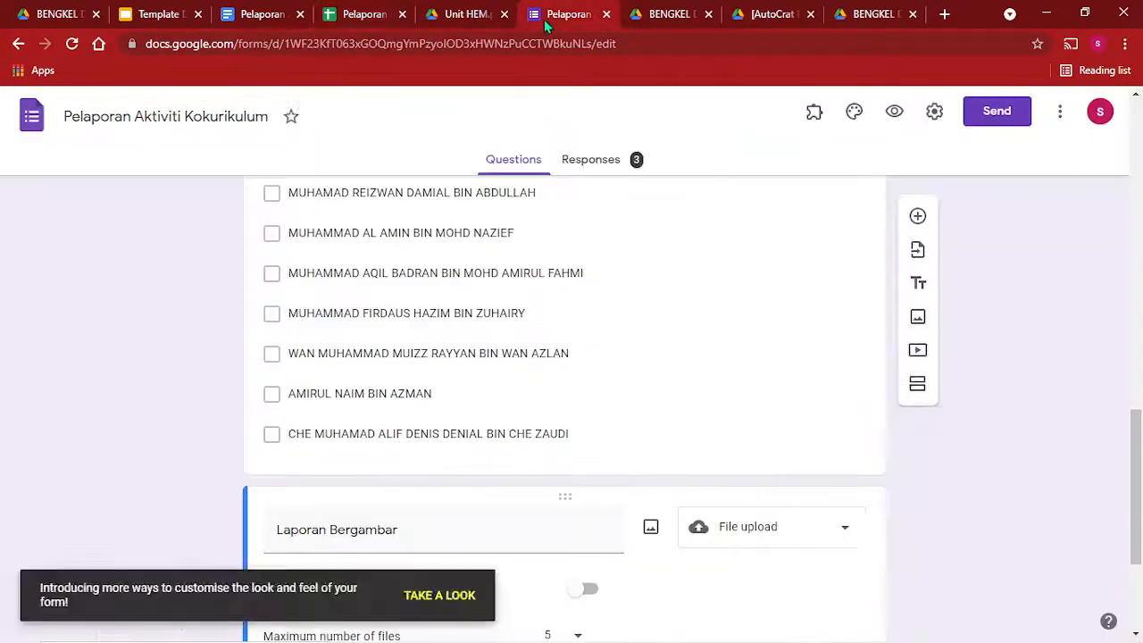
In the form preview, enter the Tajuk BENGKEL APPSHEET VS PBD VS ERPH VS DATA STUDIO and the Tarikh 15/07/2021.
click(541, 16)
click(896, 113)
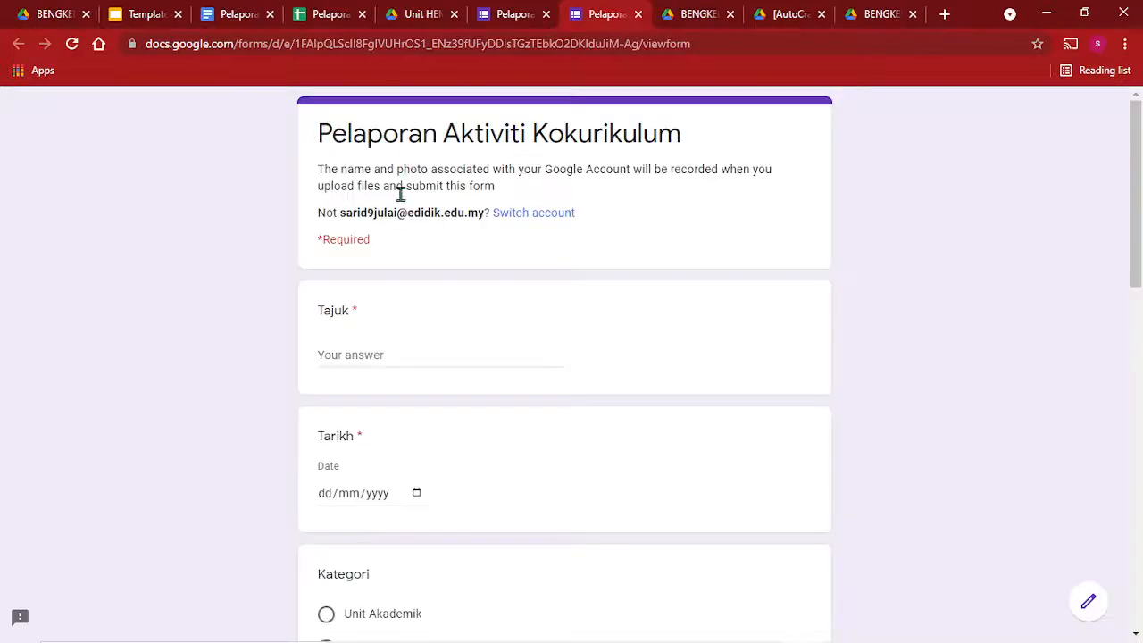
click(360, 356)
text(BENG)
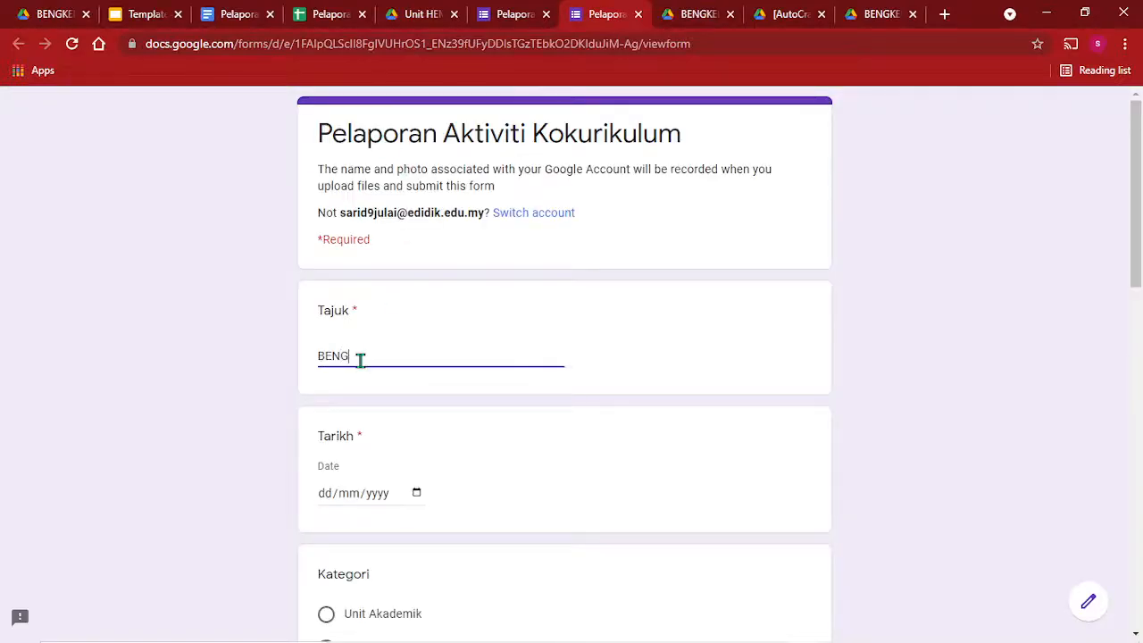
text(KEL APPSHEET VS PBD VS ERPH)
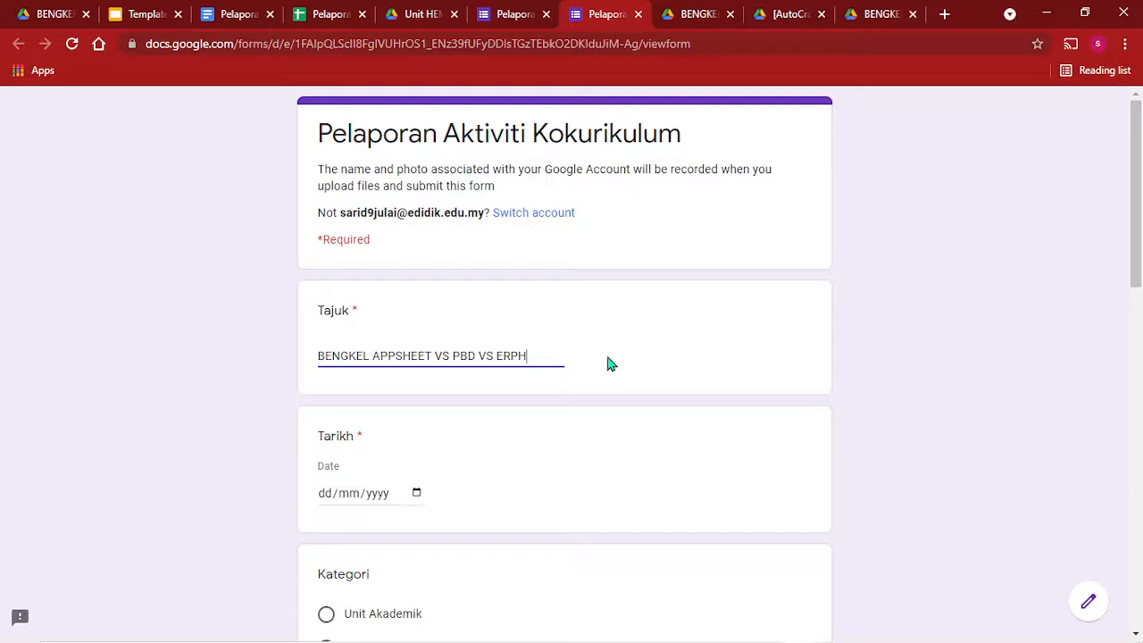
text(DATA)
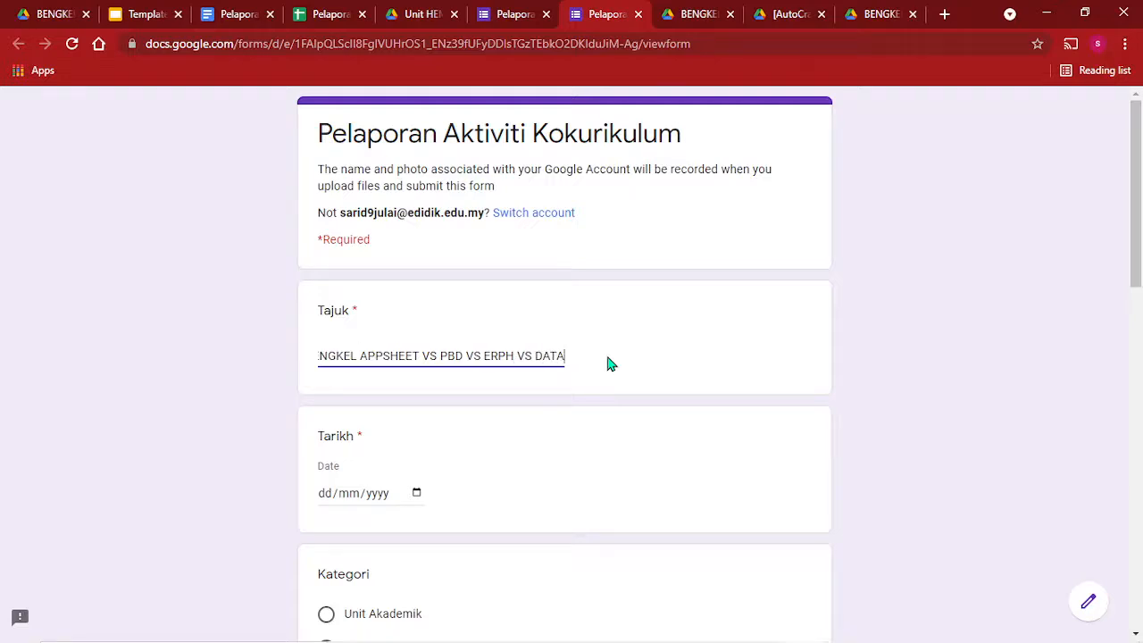
text( STUDIO)
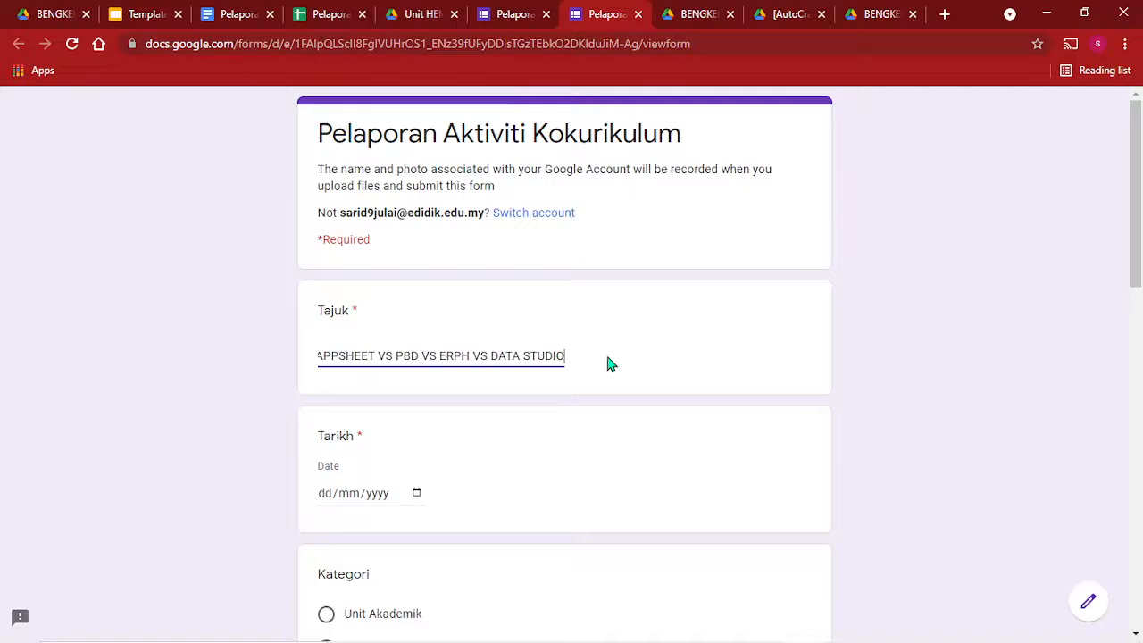
click(416, 493)
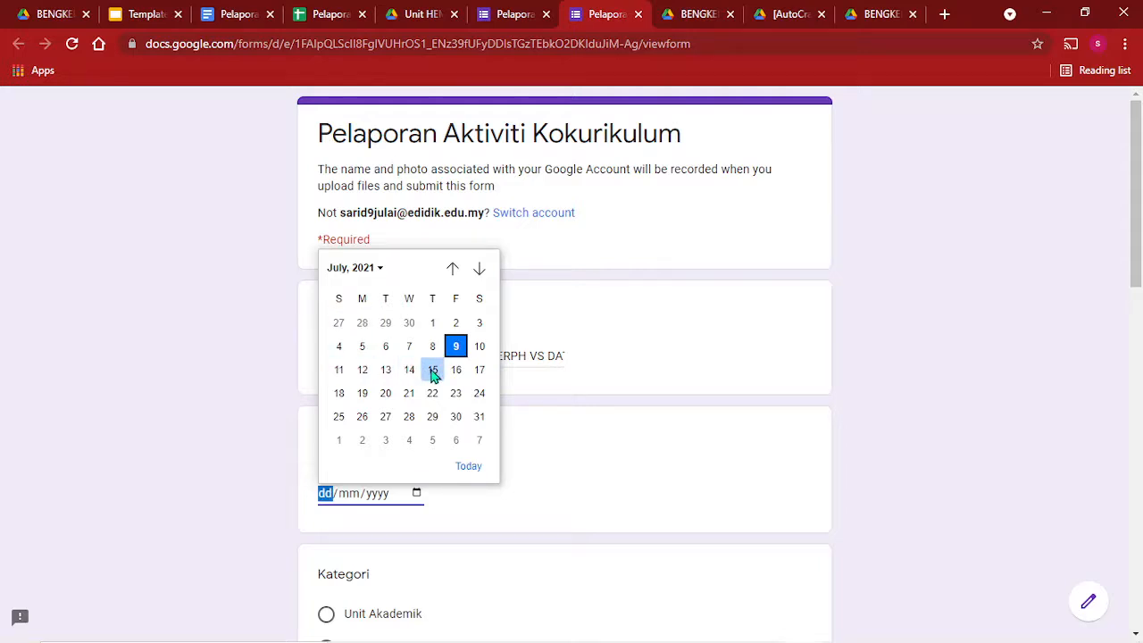
click(433, 374)
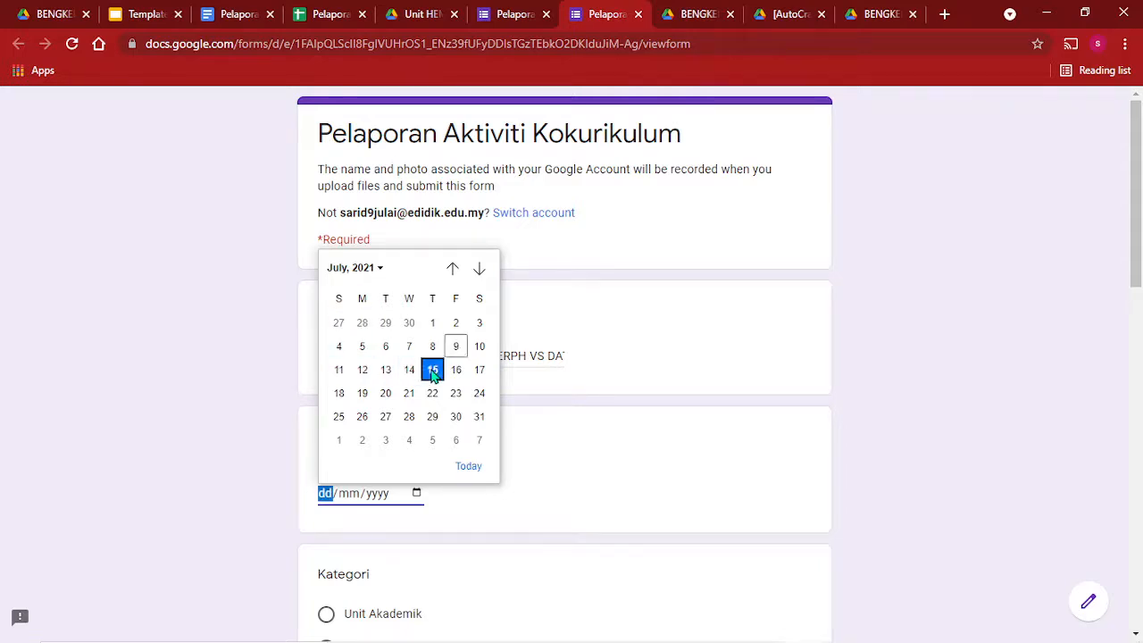
Choose Unit Akademik as the Kategori and tick the sixth name under Nama Pelapor.
scroll(431, 375, down, 3)
click(327, 363)
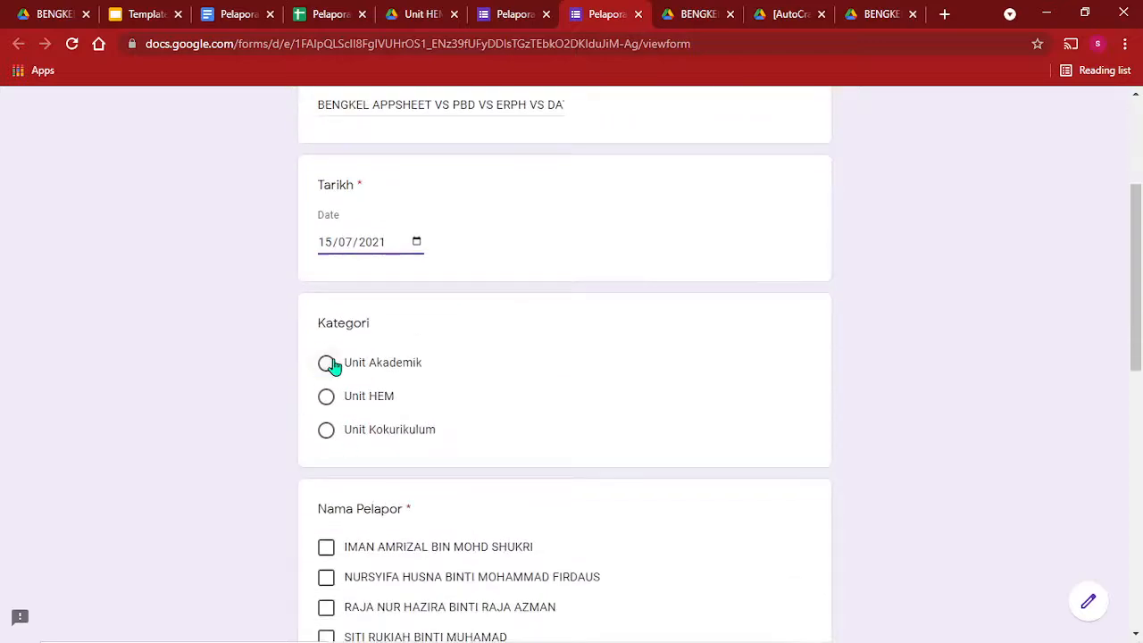
scroll(452, 405, down, 4)
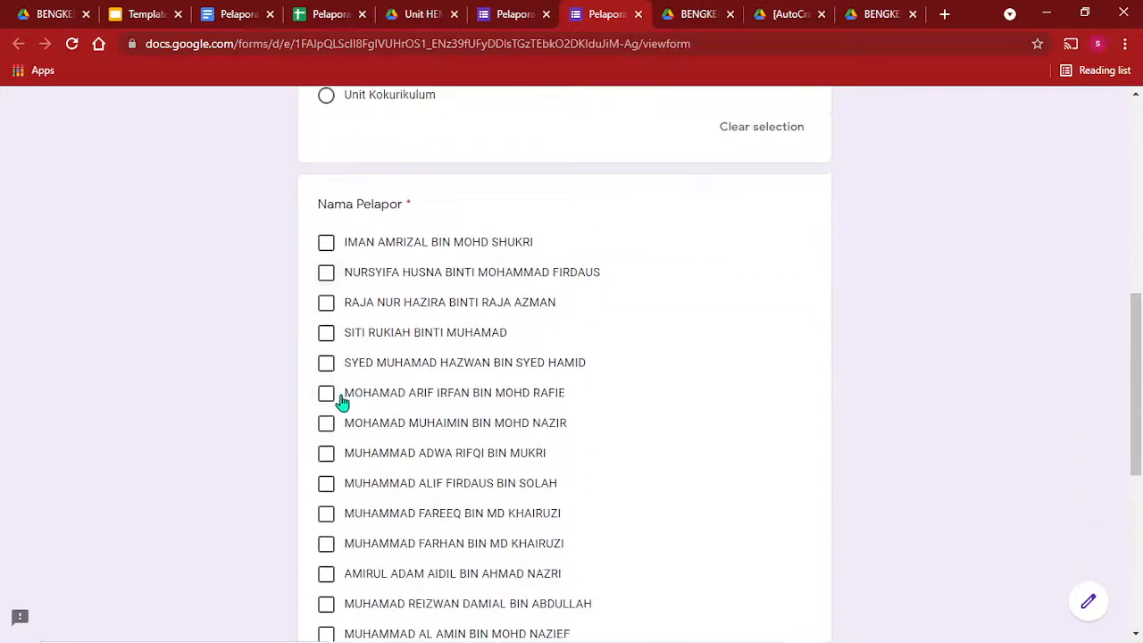
click(337, 398)
Upload the four photos whose file names end in 521, 522, 523 and 524 to Laporan Bergambar, and submit the form.
scroll(378, 420, down, 5)
click(390, 490)
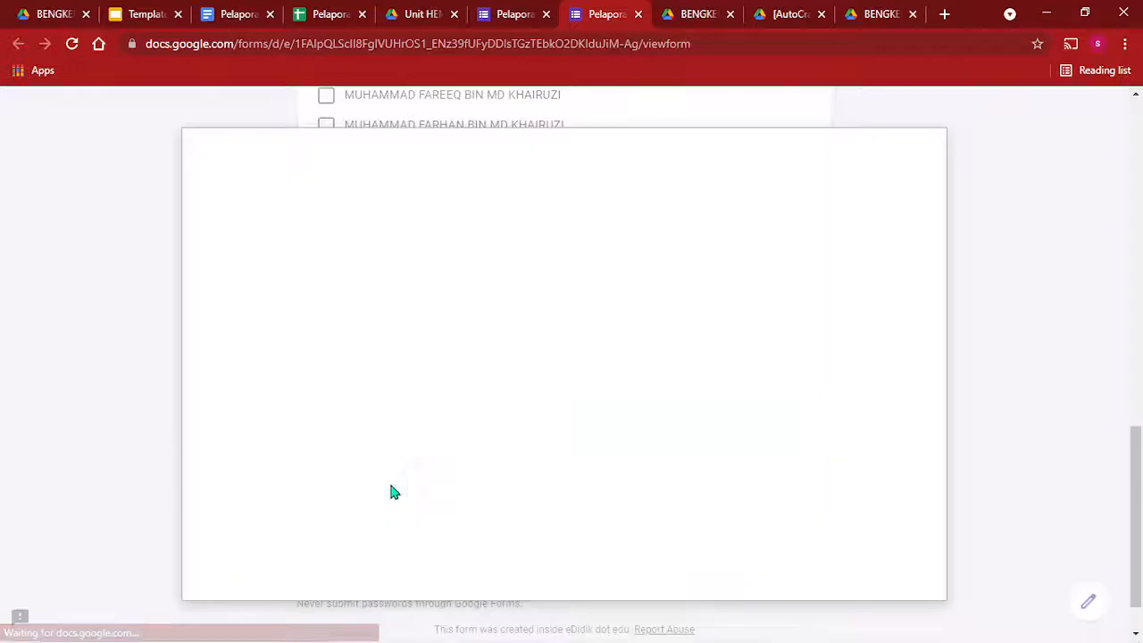
click(532, 390)
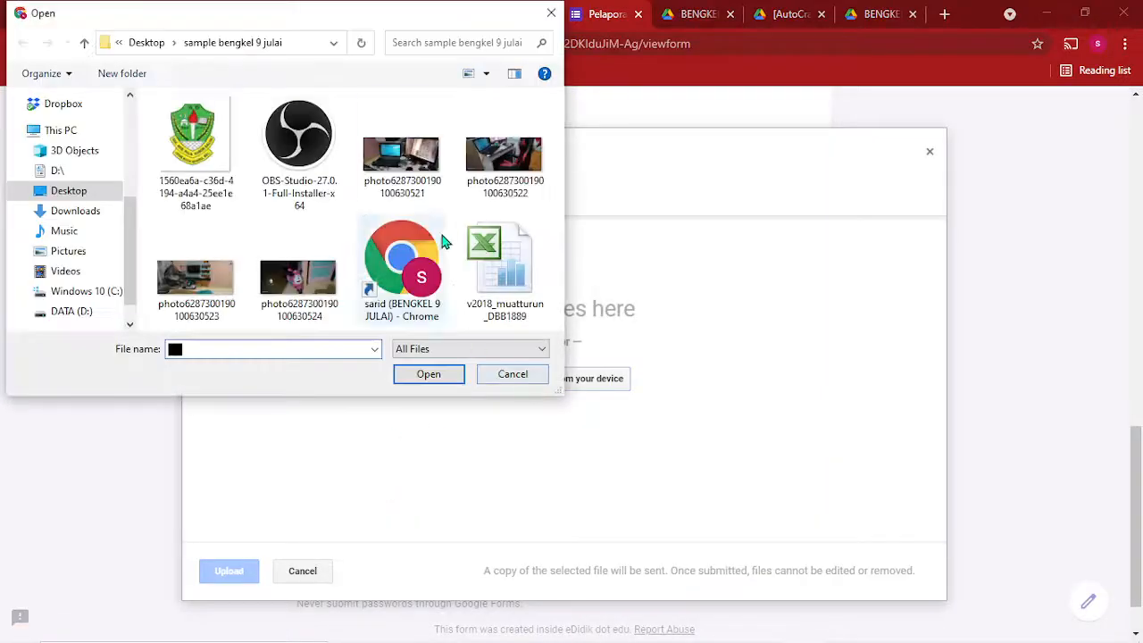
click(417, 178)
ctrl+click(504, 153)
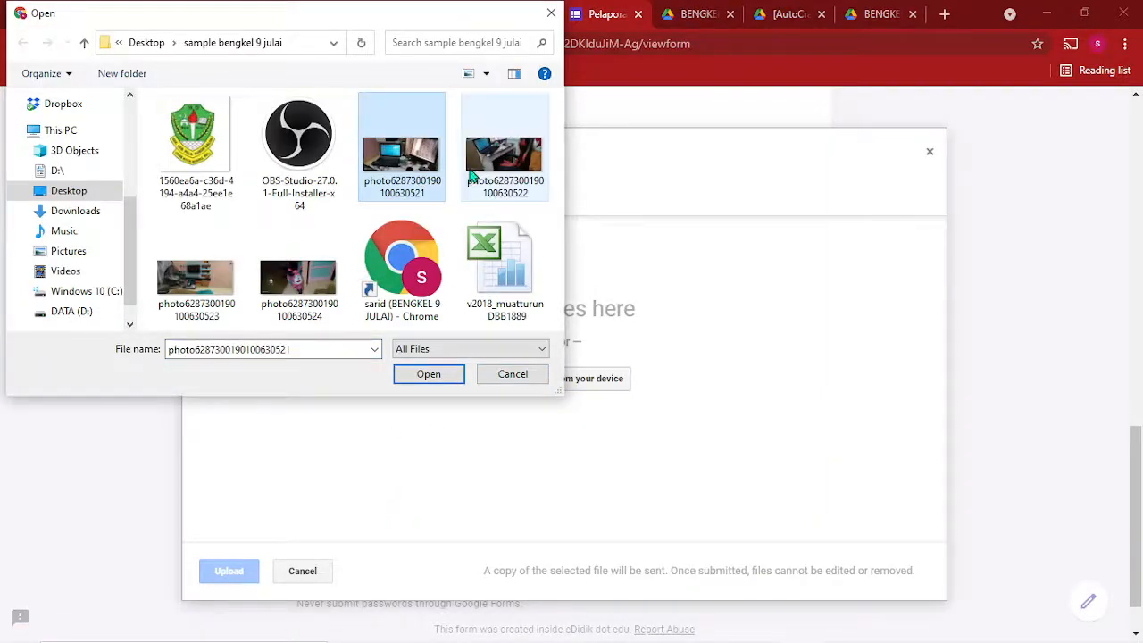
ctrl+click(298, 279)
ctrl+click(206, 285)
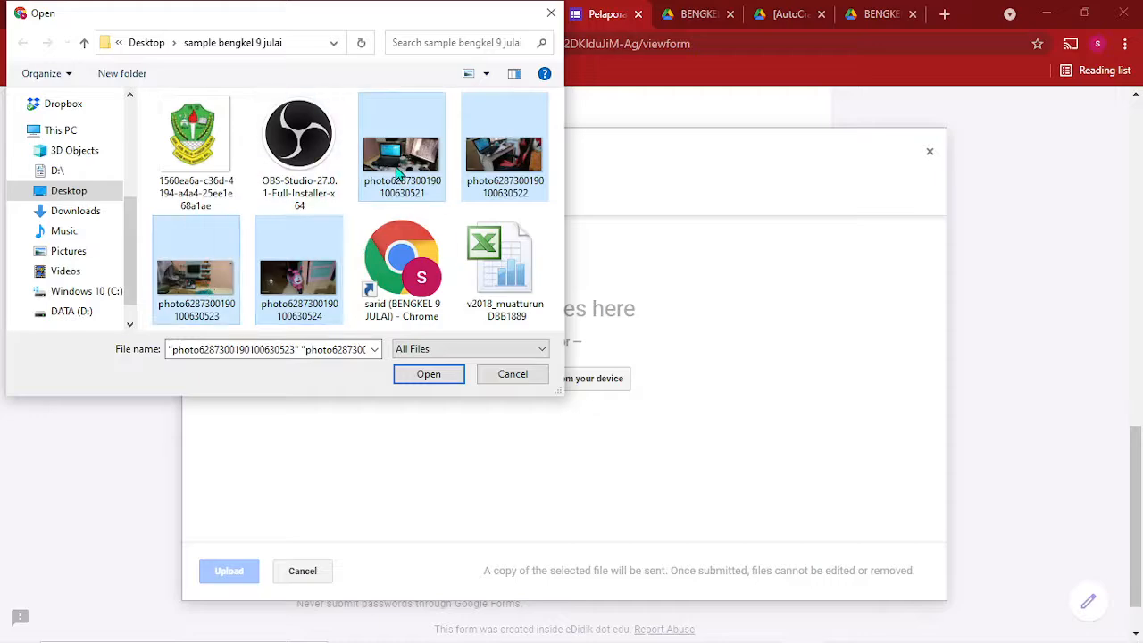
click(436, 385)
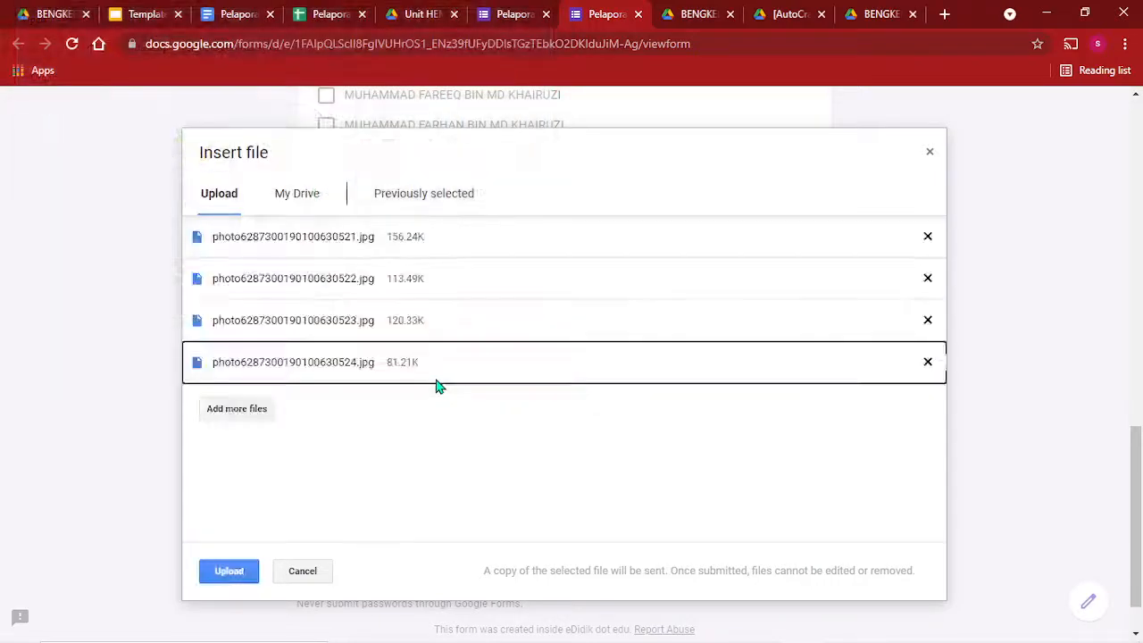
click(234, 571)
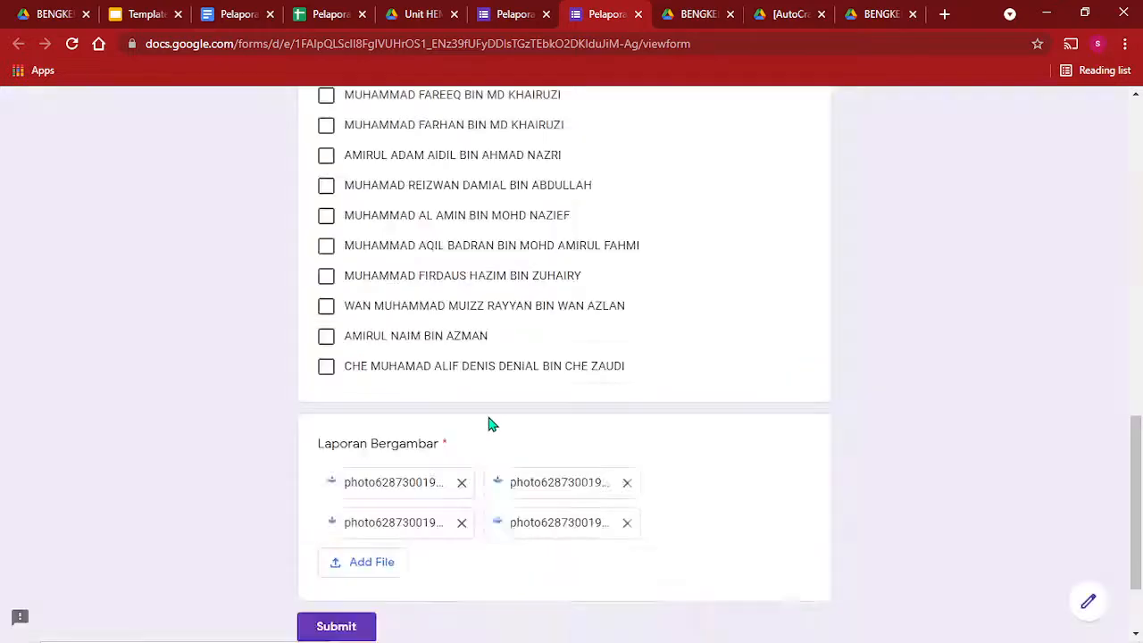
scroll(480, 426, down, 2)
click(353, 518)
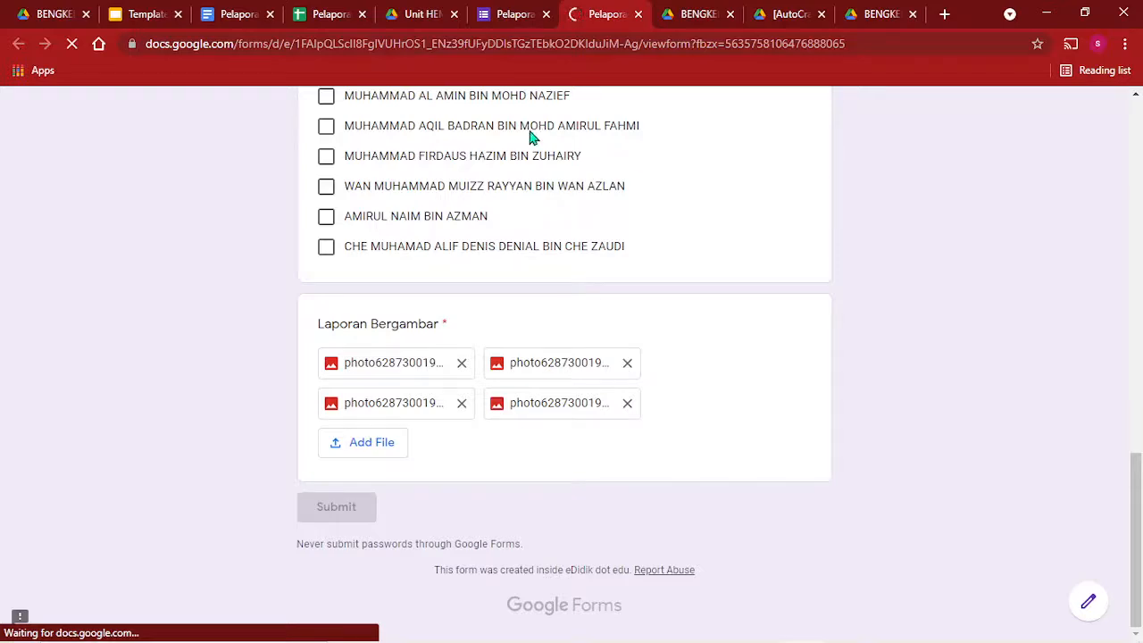
From the responses sheet, open the Document Studio PDF for the new response in row 5 and review its table and photos.
click(344, 11)
click(701, 357)
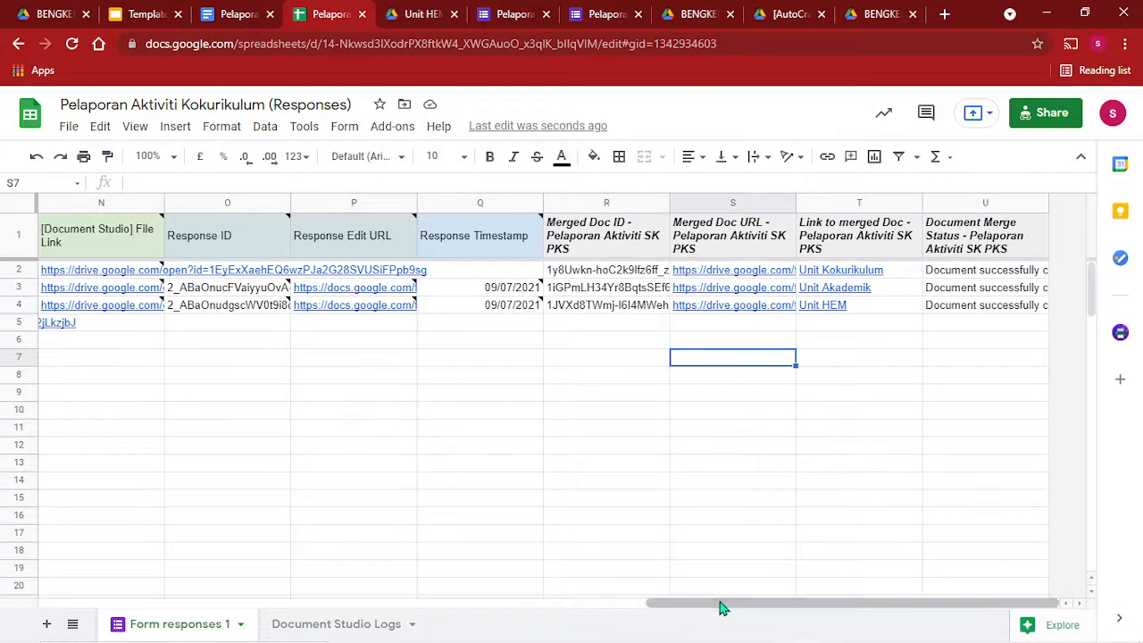
drag(722, 604, 554, 600)
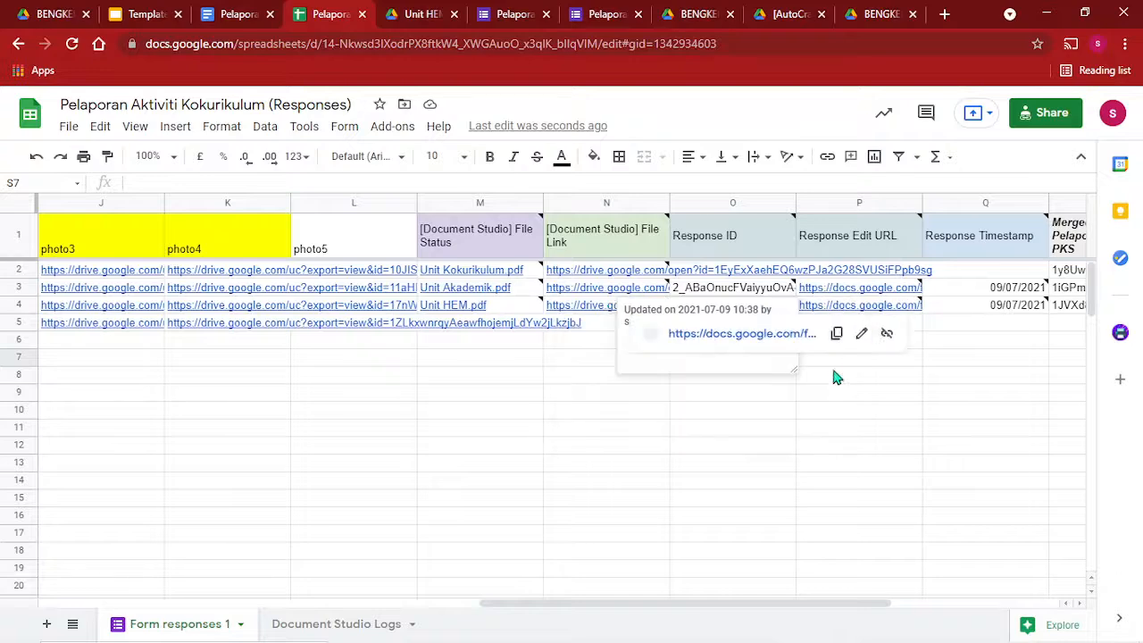
drag(694, 604, 476, 611)
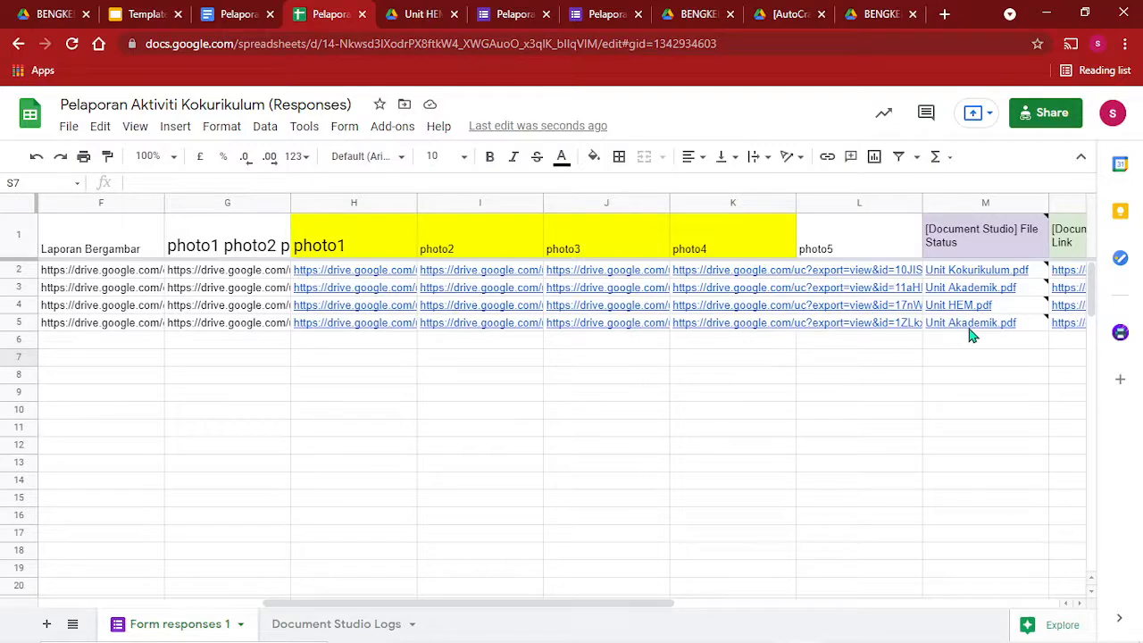
click(971, 326)
drag(666, 605, 836, 606)
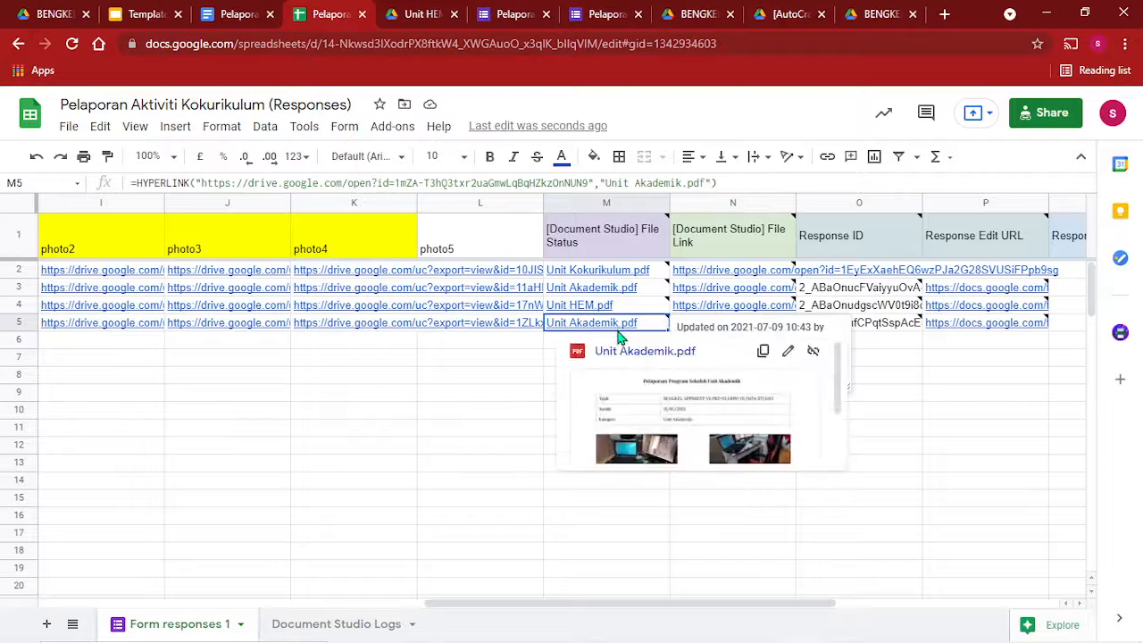
click(621, 351)
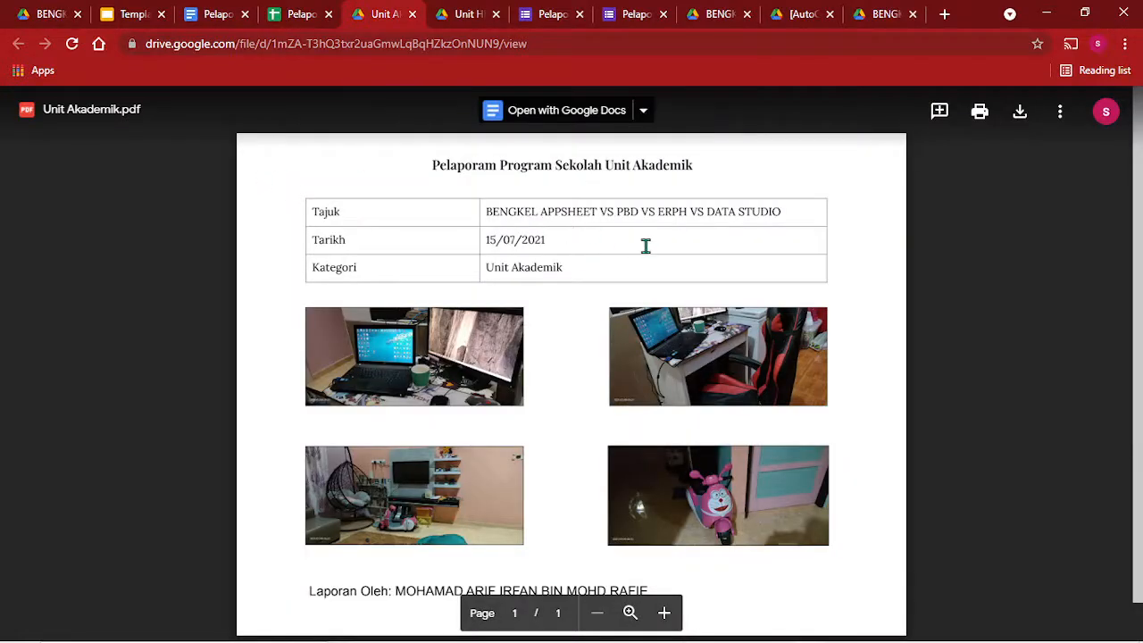
scroll(726, 245, down, 1)
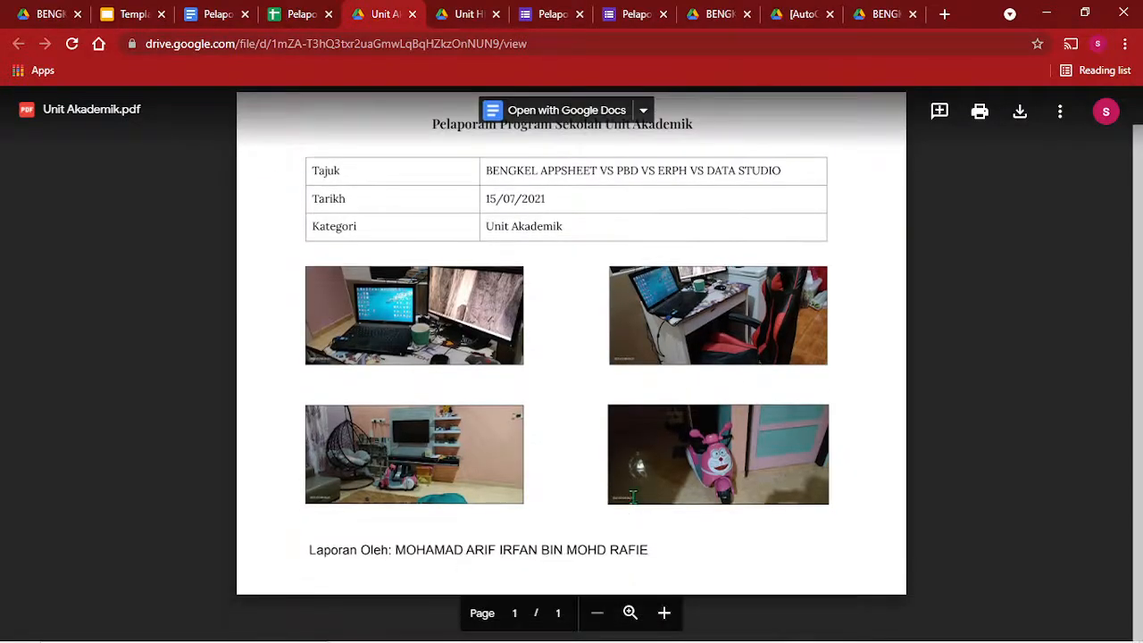
scroll(574, 442, up, 1)
From the responses sheet, open the Autocrat merged document for row 5 and examine the whole report, especially the sizes of its four photos.
click(302, 14)
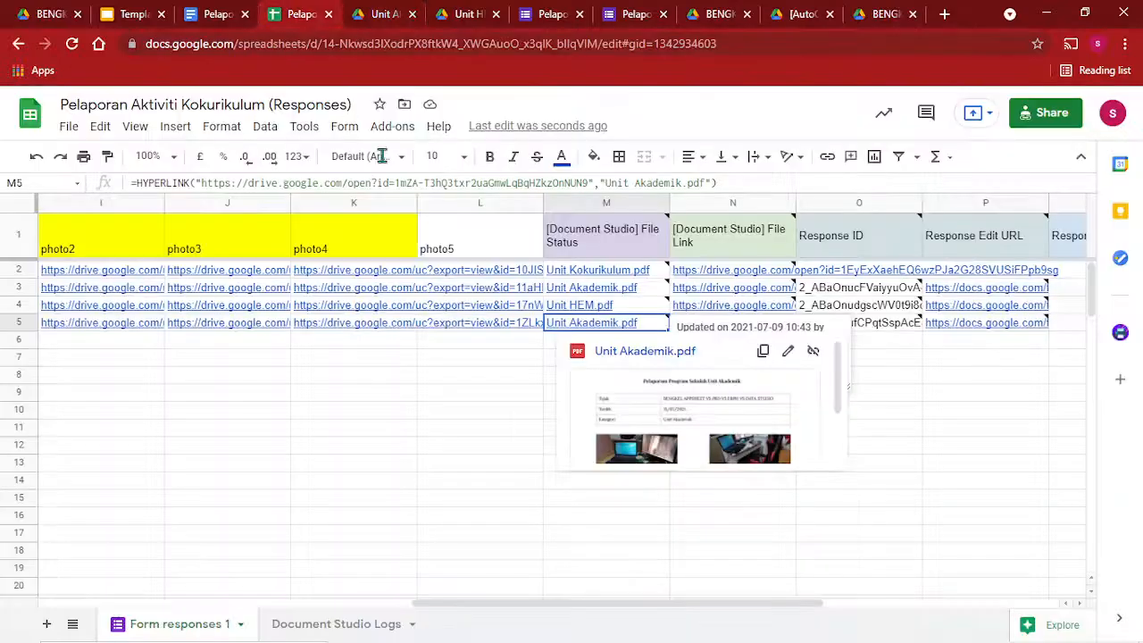
click(486, 394)
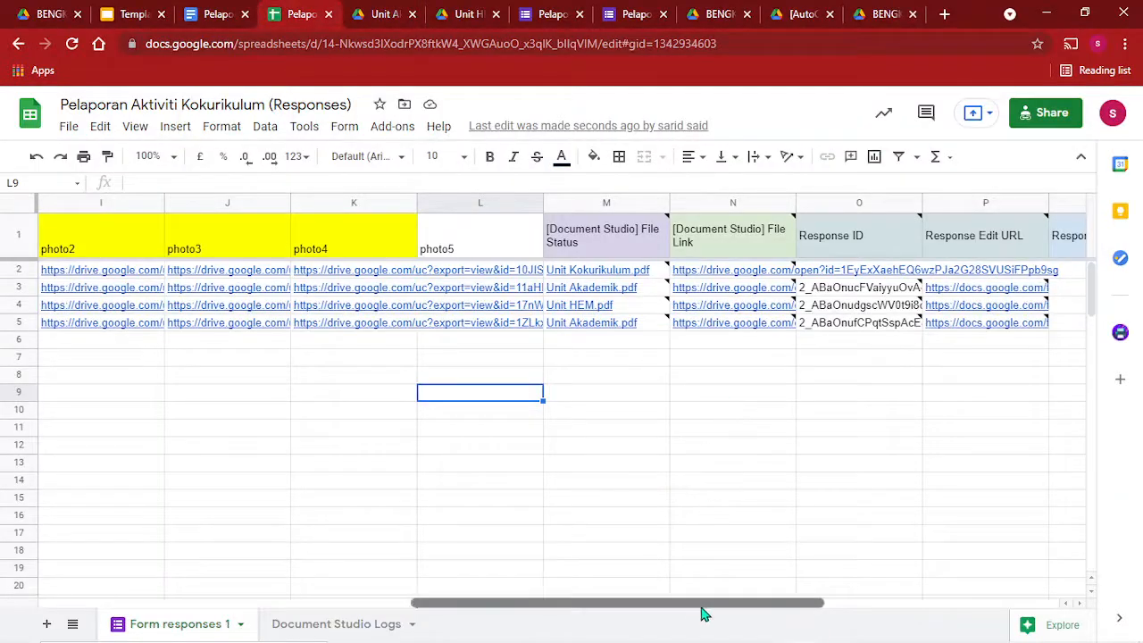
drag(704, 605, 937, 607)
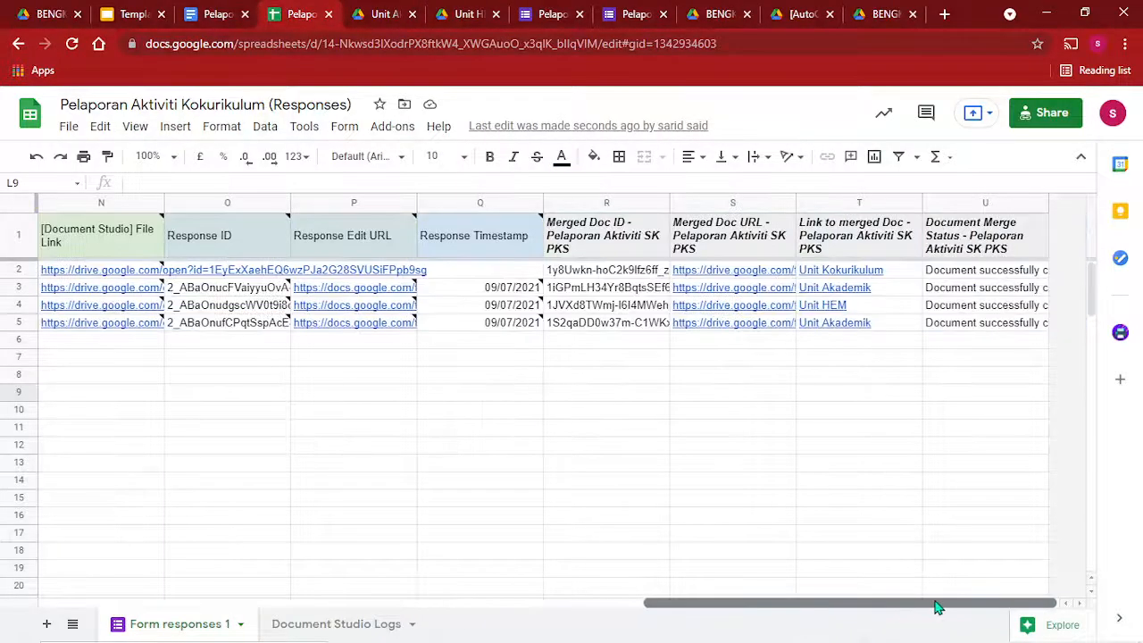
click(848, 327)
click(720, 351)
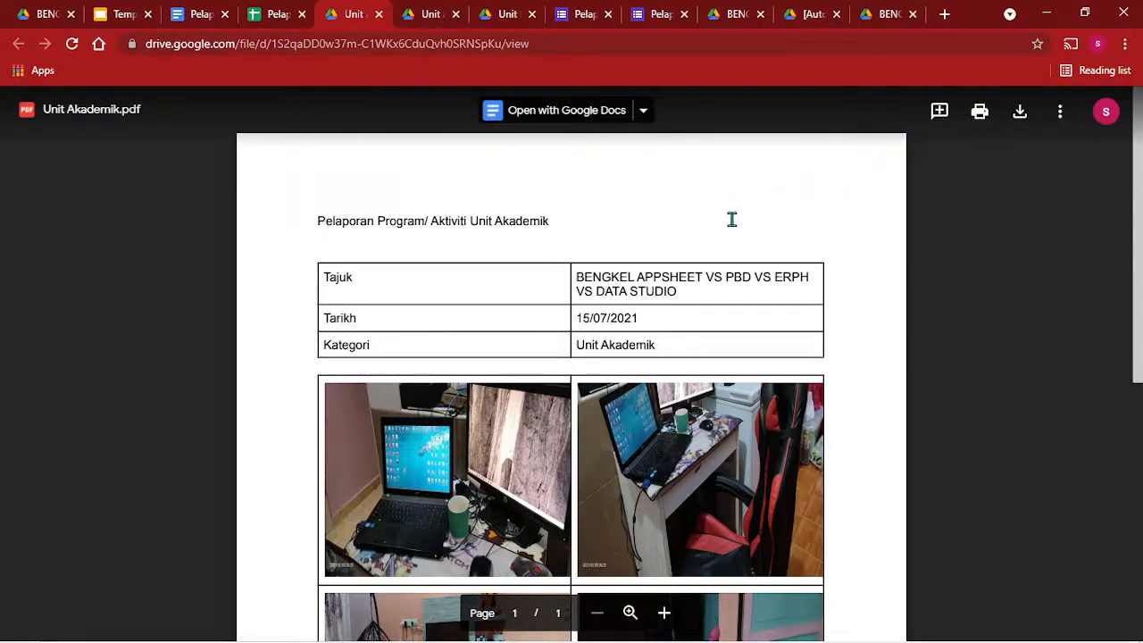
scroll(812, 273, down, 1)
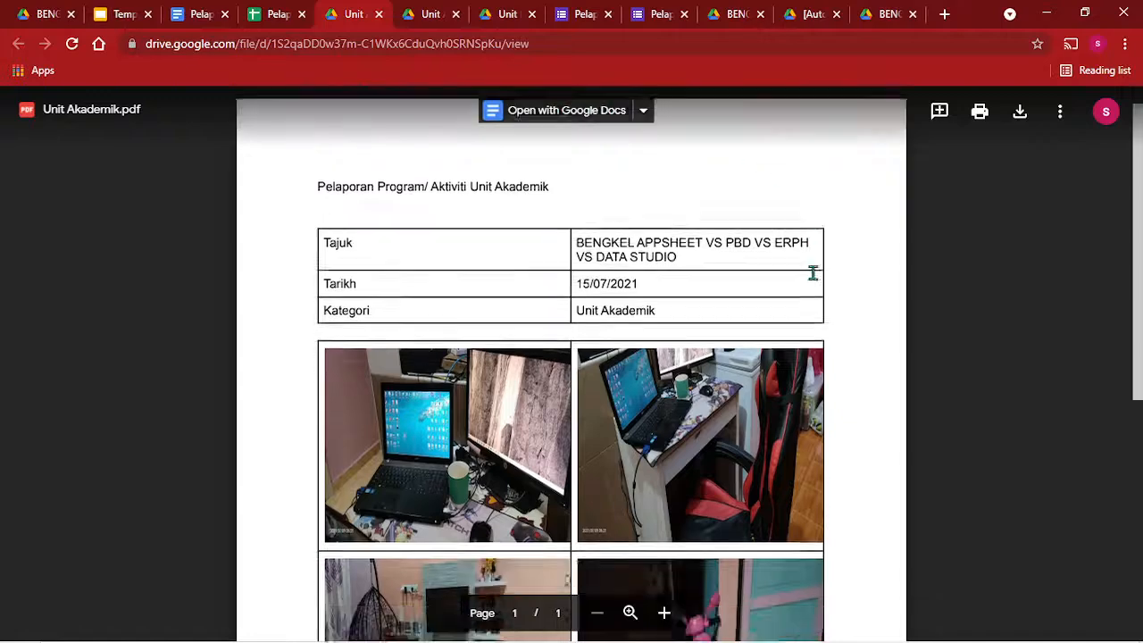
scroll(812, 273, down, 5)
scroll(690, 319, up, 2)
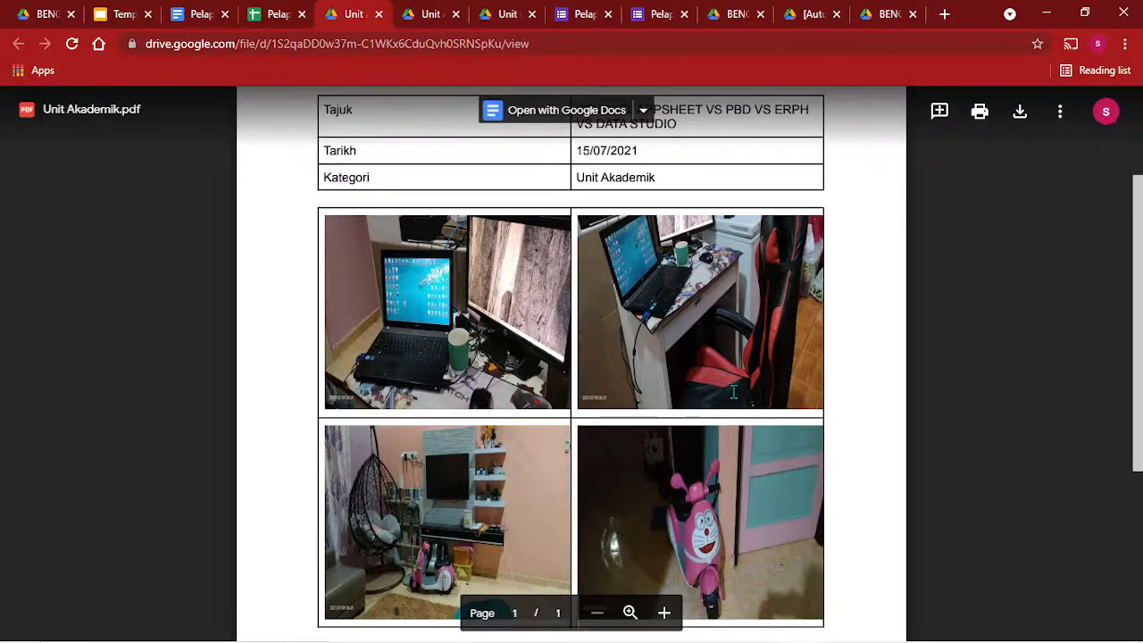
scroll(732, 391, down, 2)
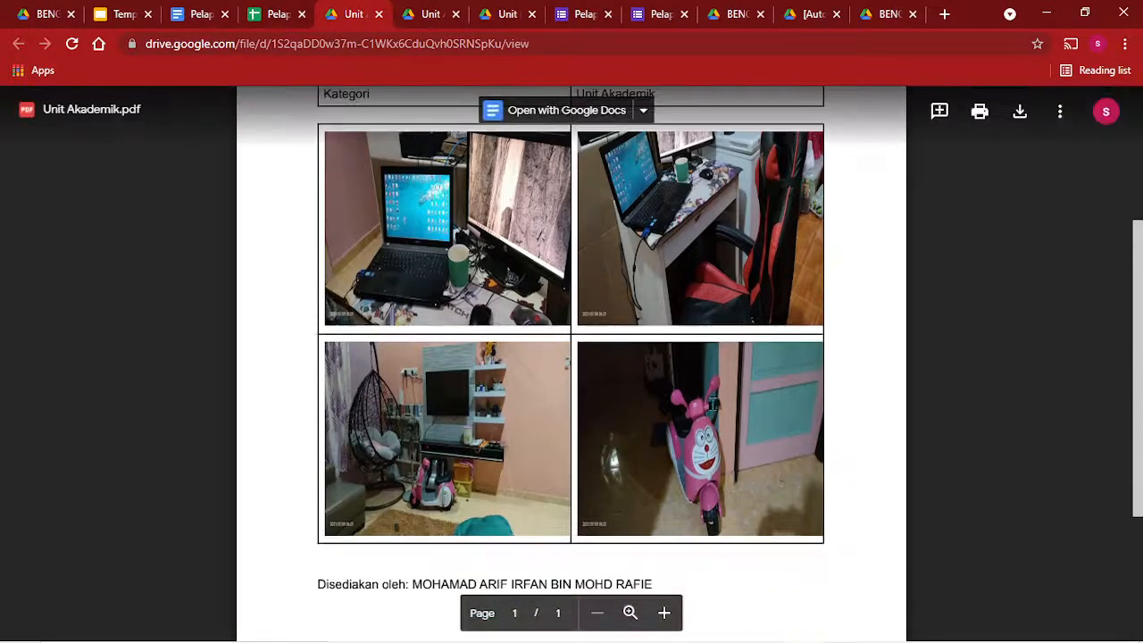
scroll(755, 321, down, 4)
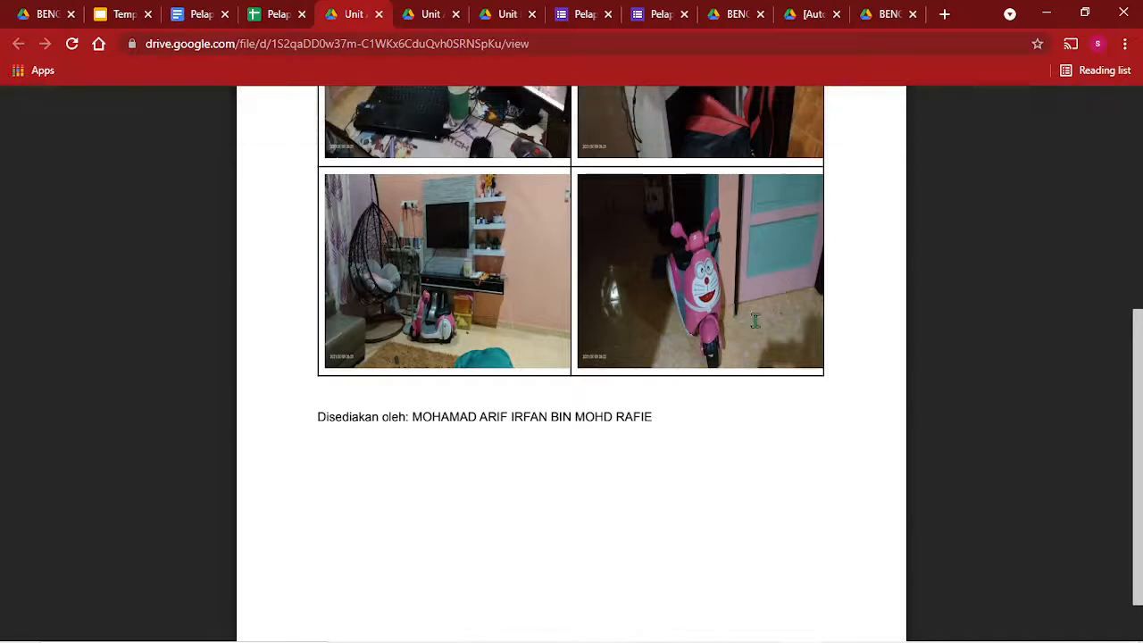
scroll(478, 362, up, 10)
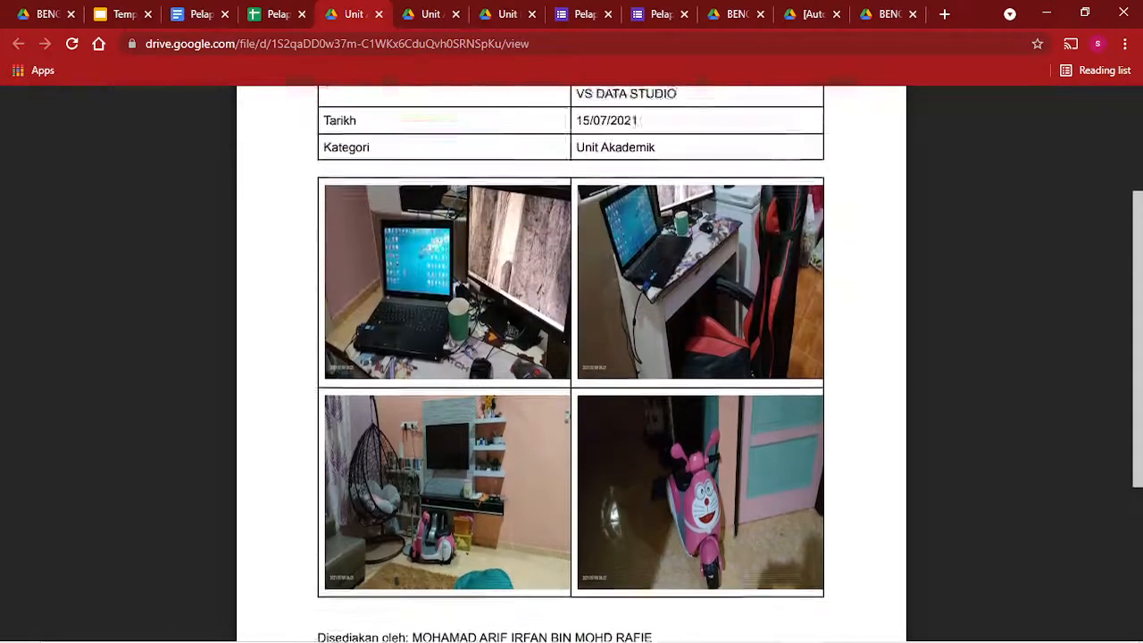